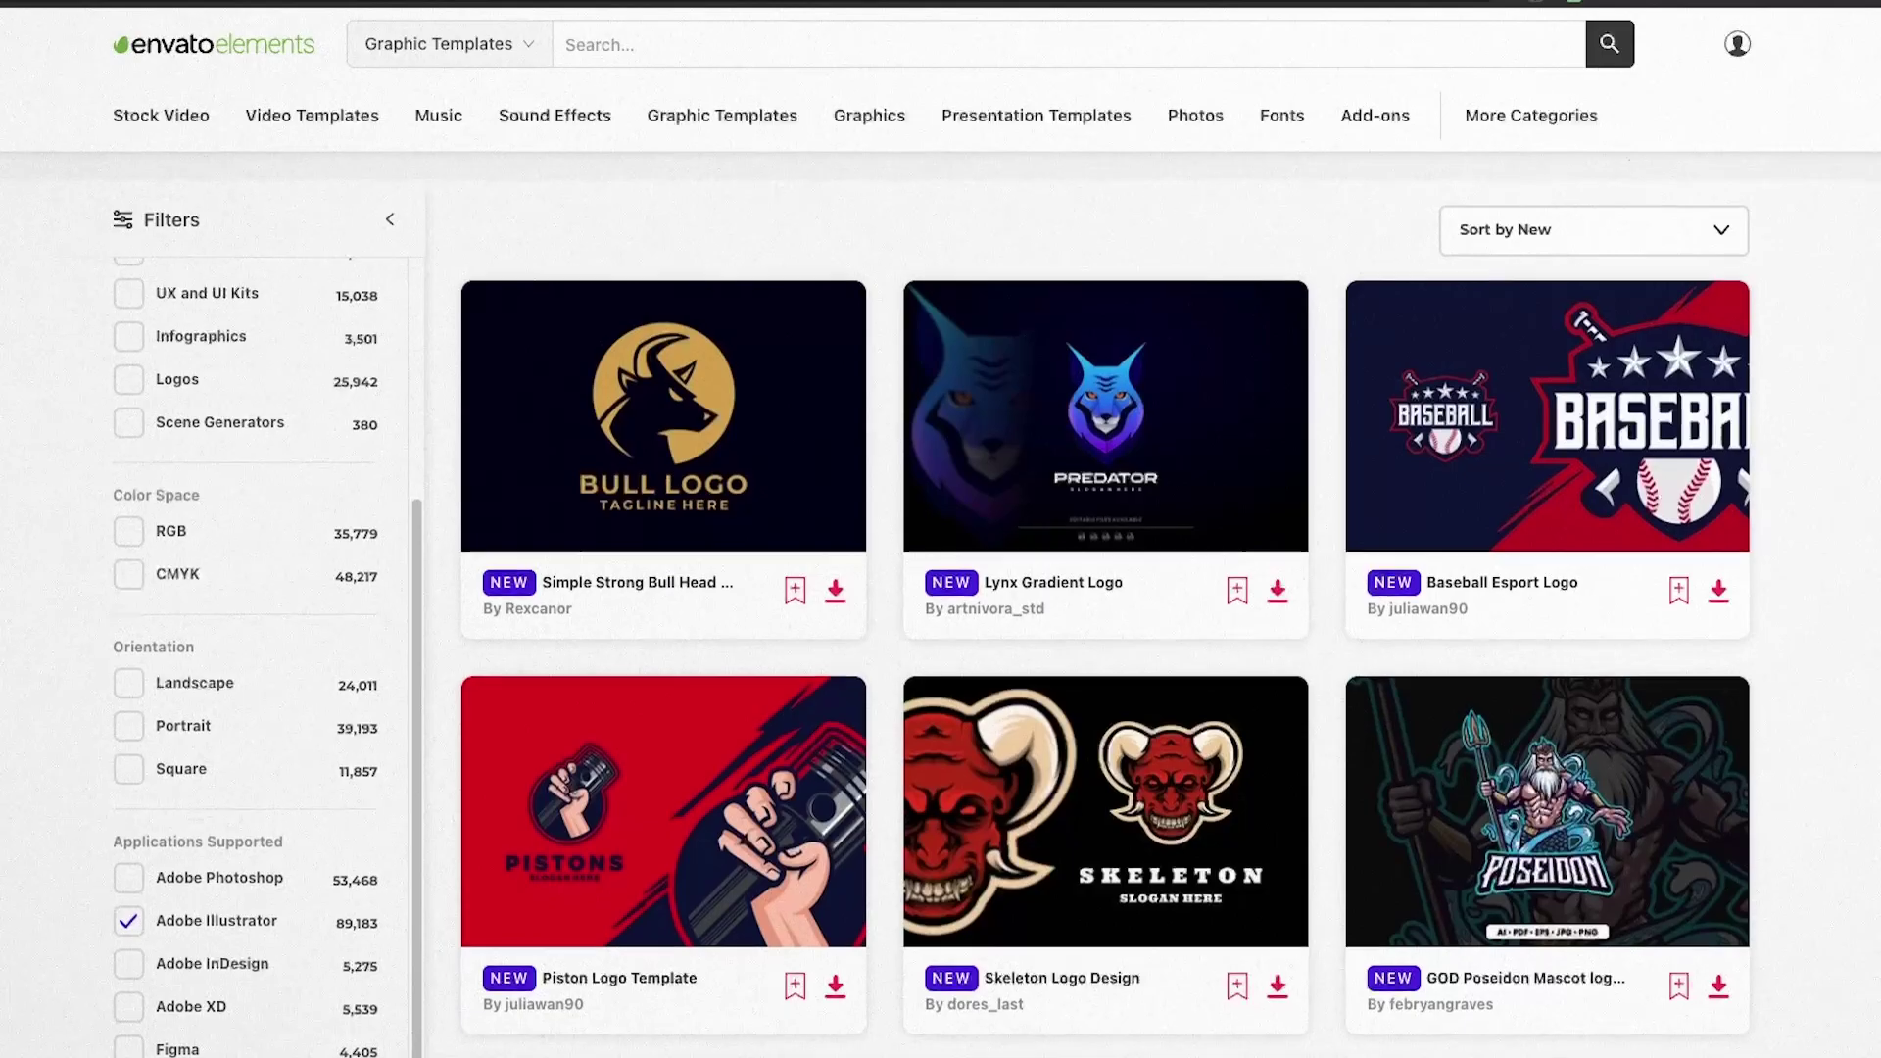
# Scroll the Graphic Templates and page through the Holochrome Text Effects preview gallery
pyautogui.scroll(-10, 1106, 603)
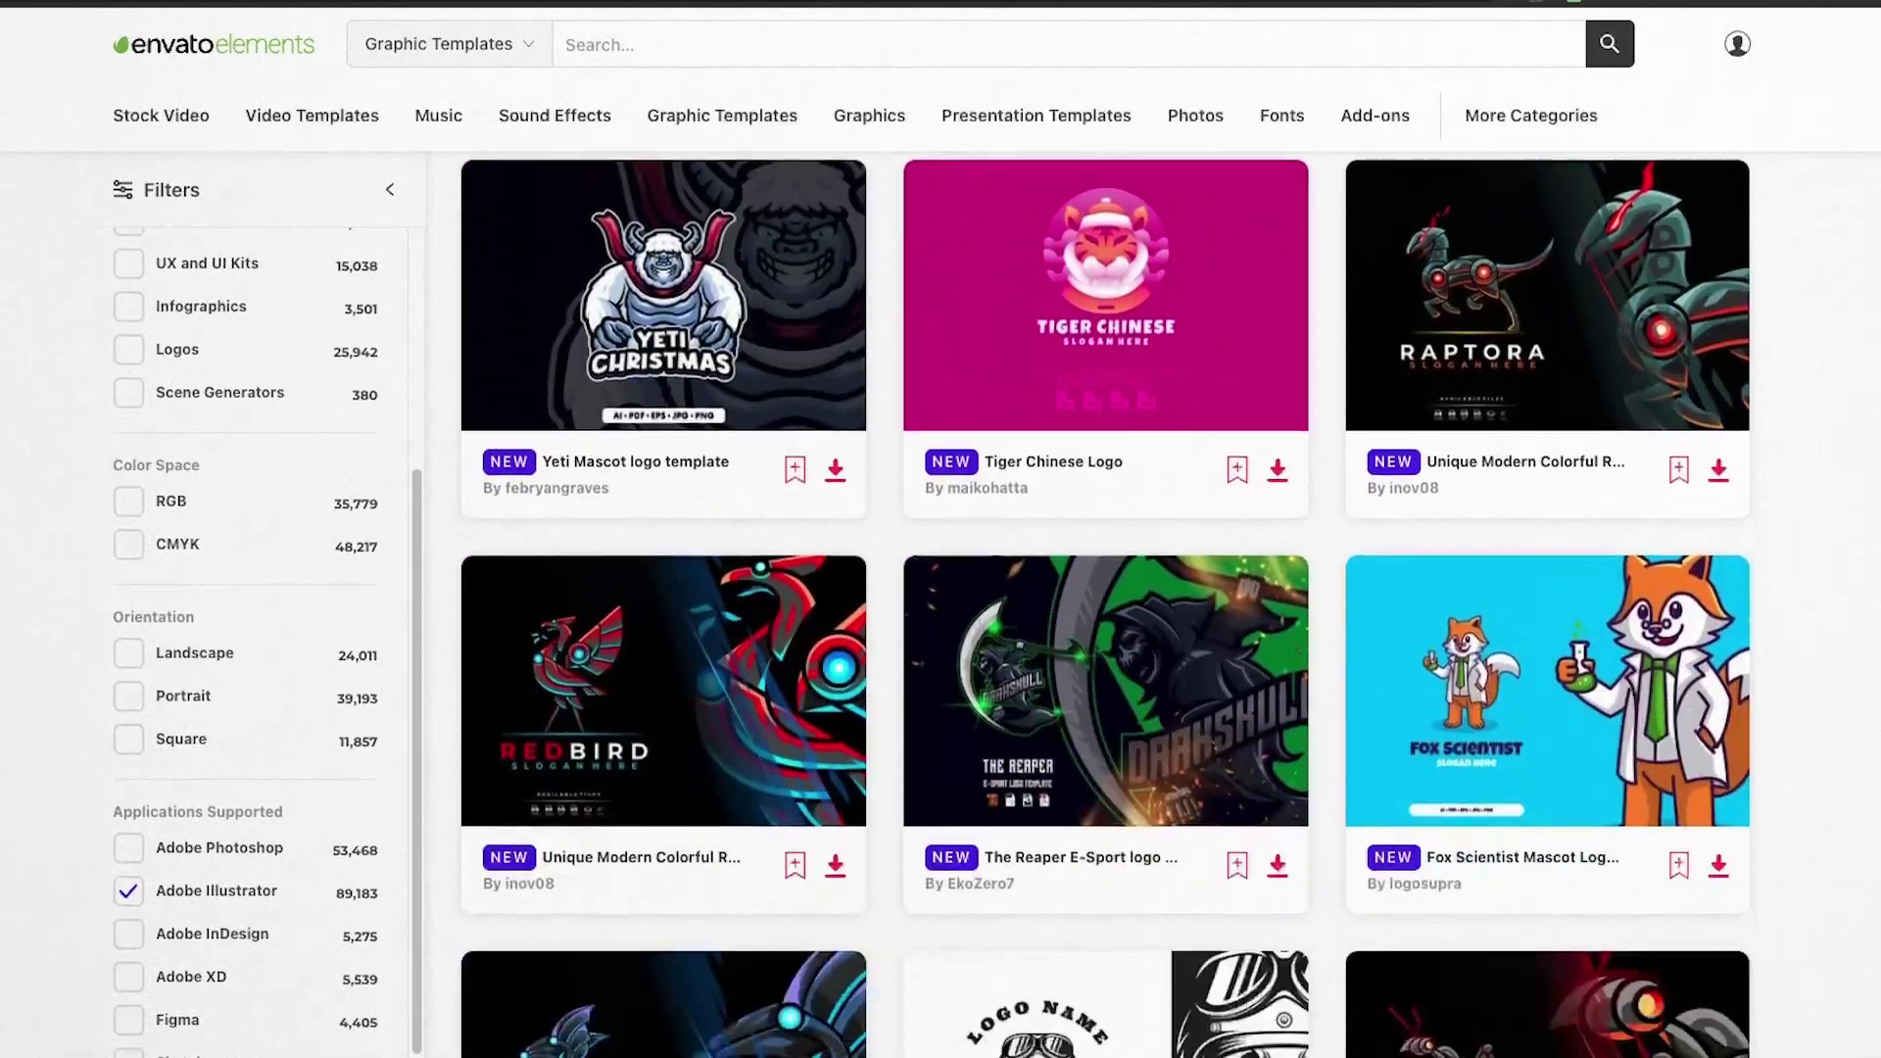
pyautogui.scroll(-4, 1105, 604)
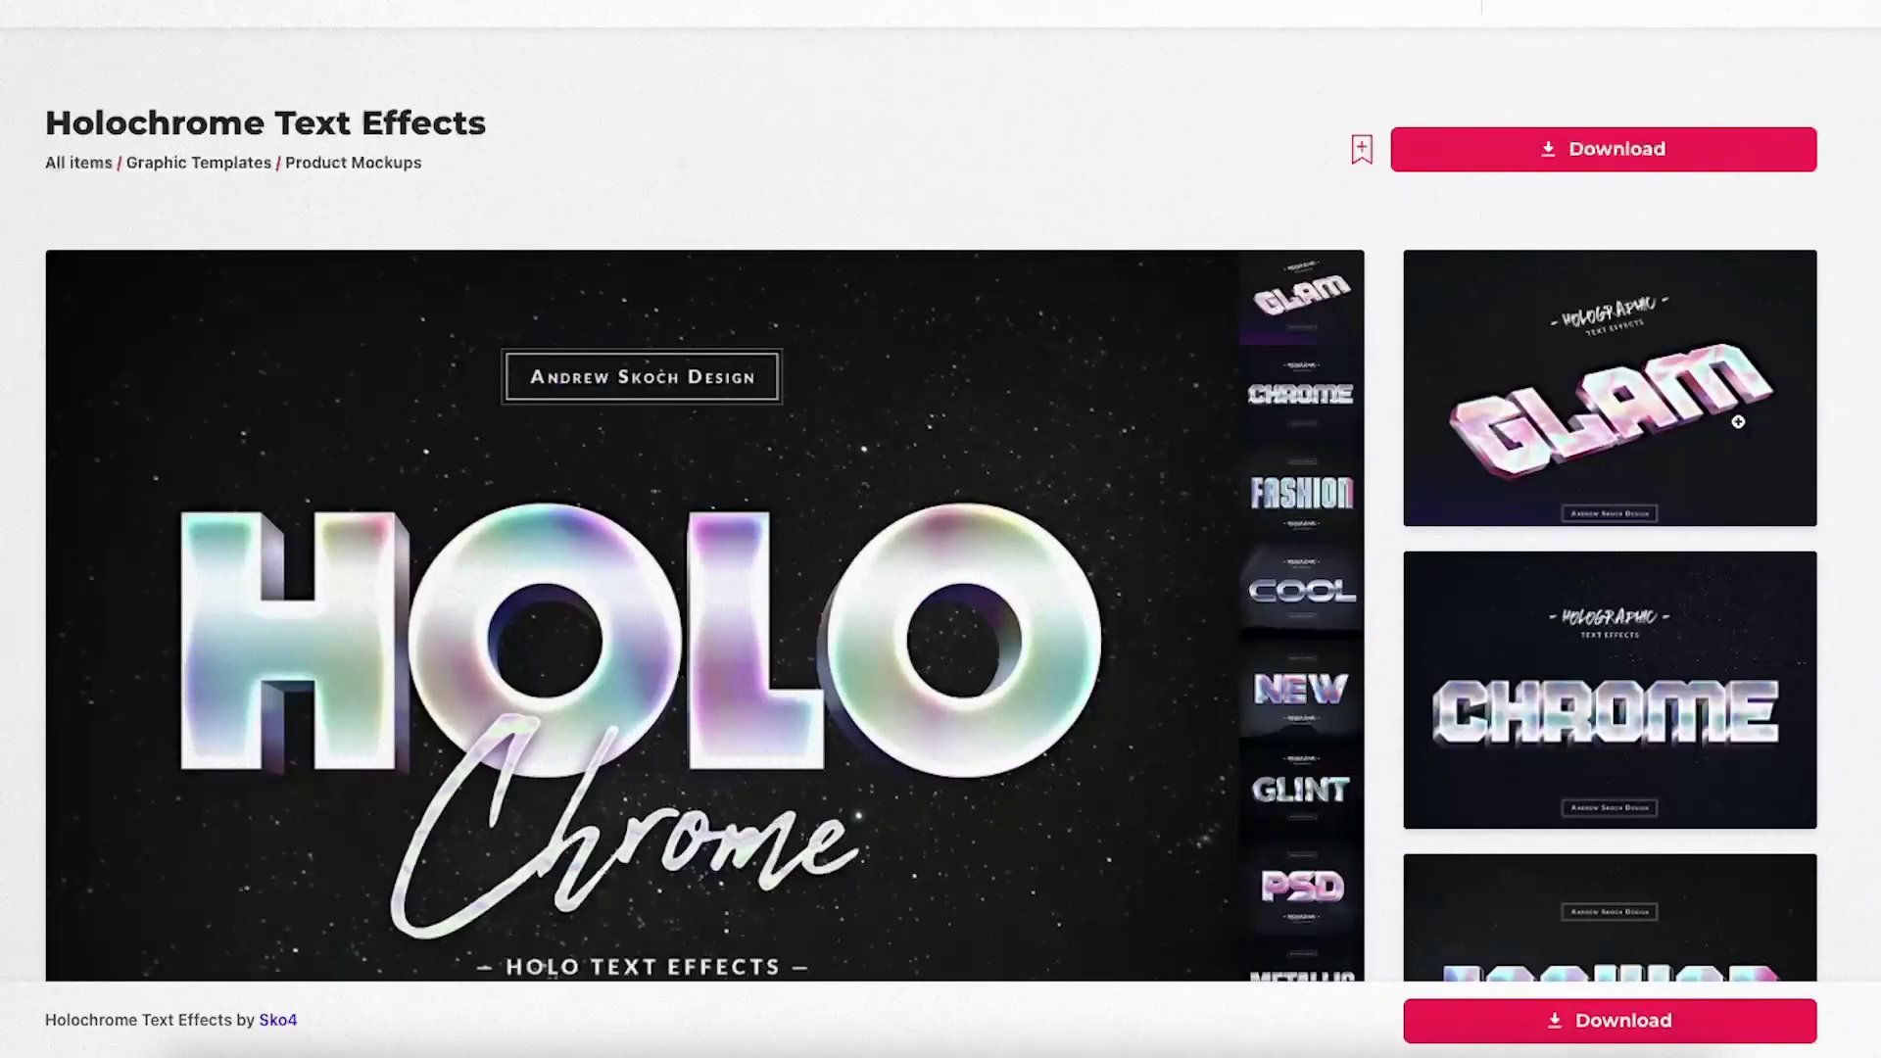
pyautogui.click(1626, 423)
pyautogui.click(1813, 498)
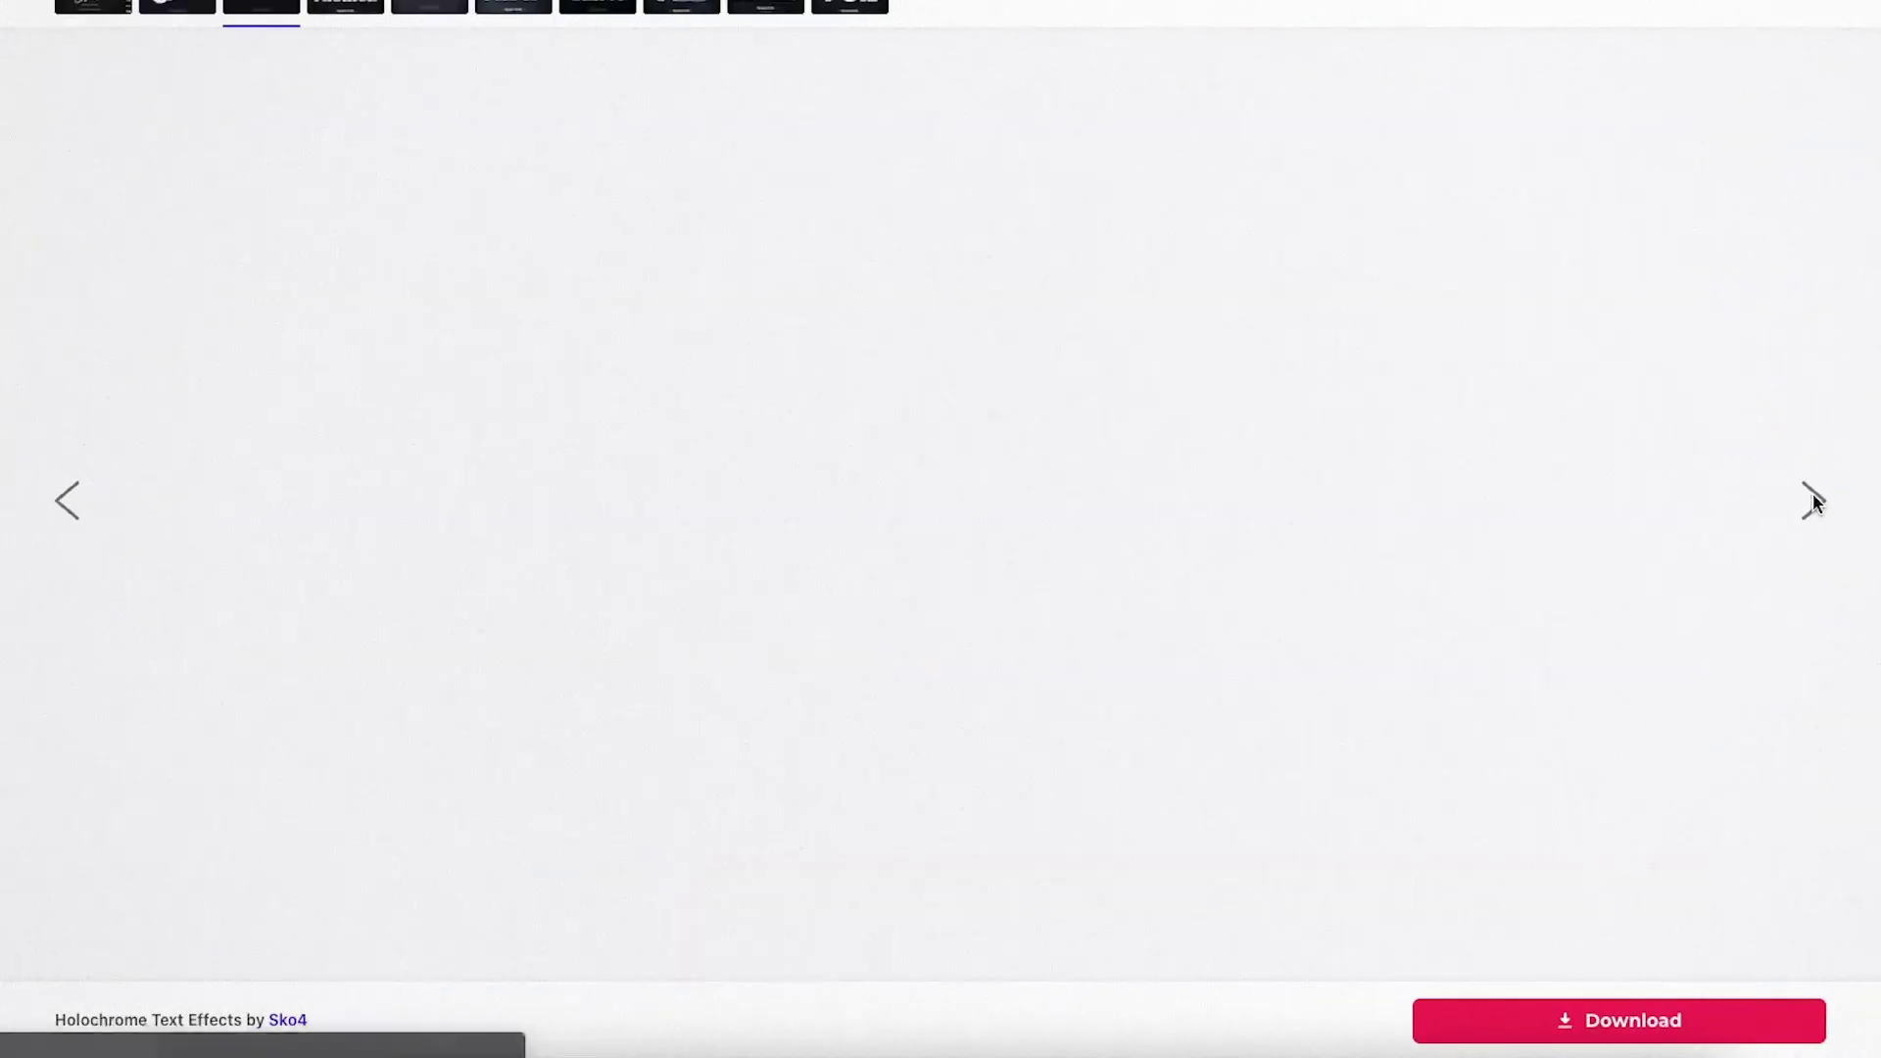
pyautogui.click(1813, 498)
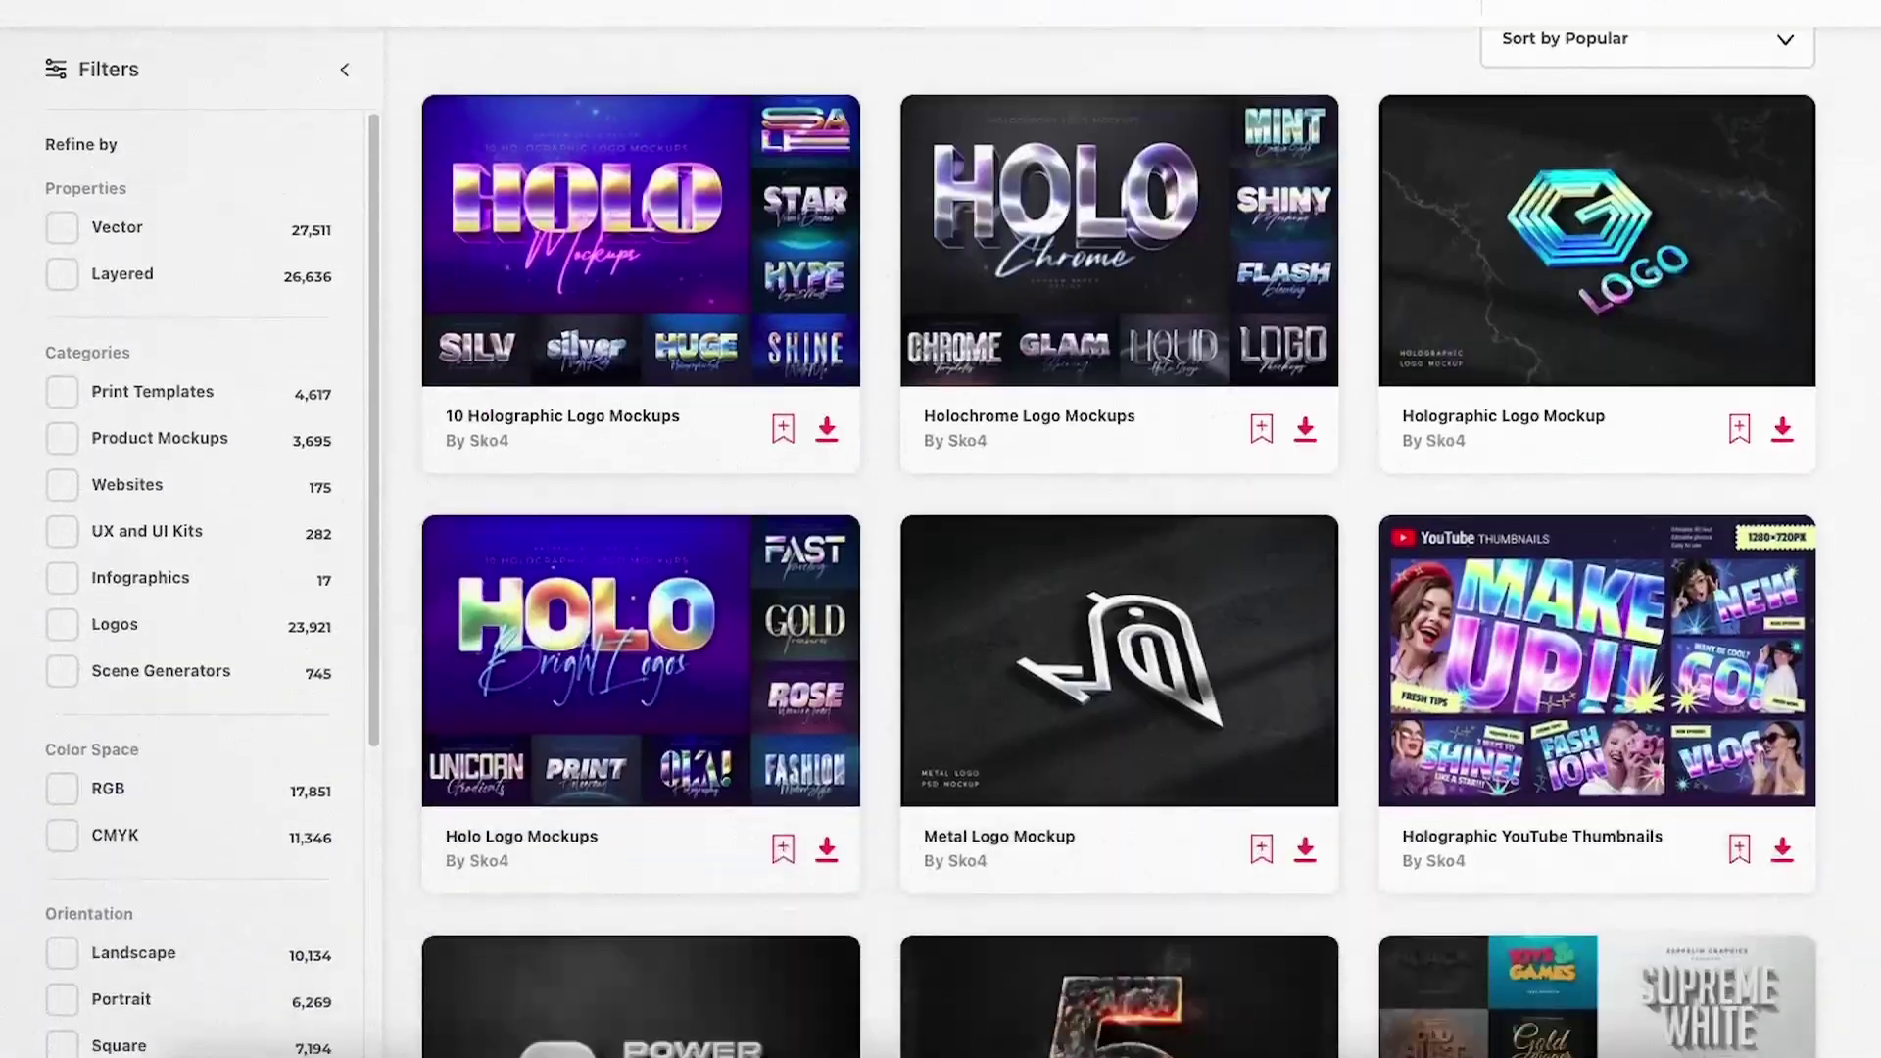
pyautogui.scroll(-8, 1119, 549)
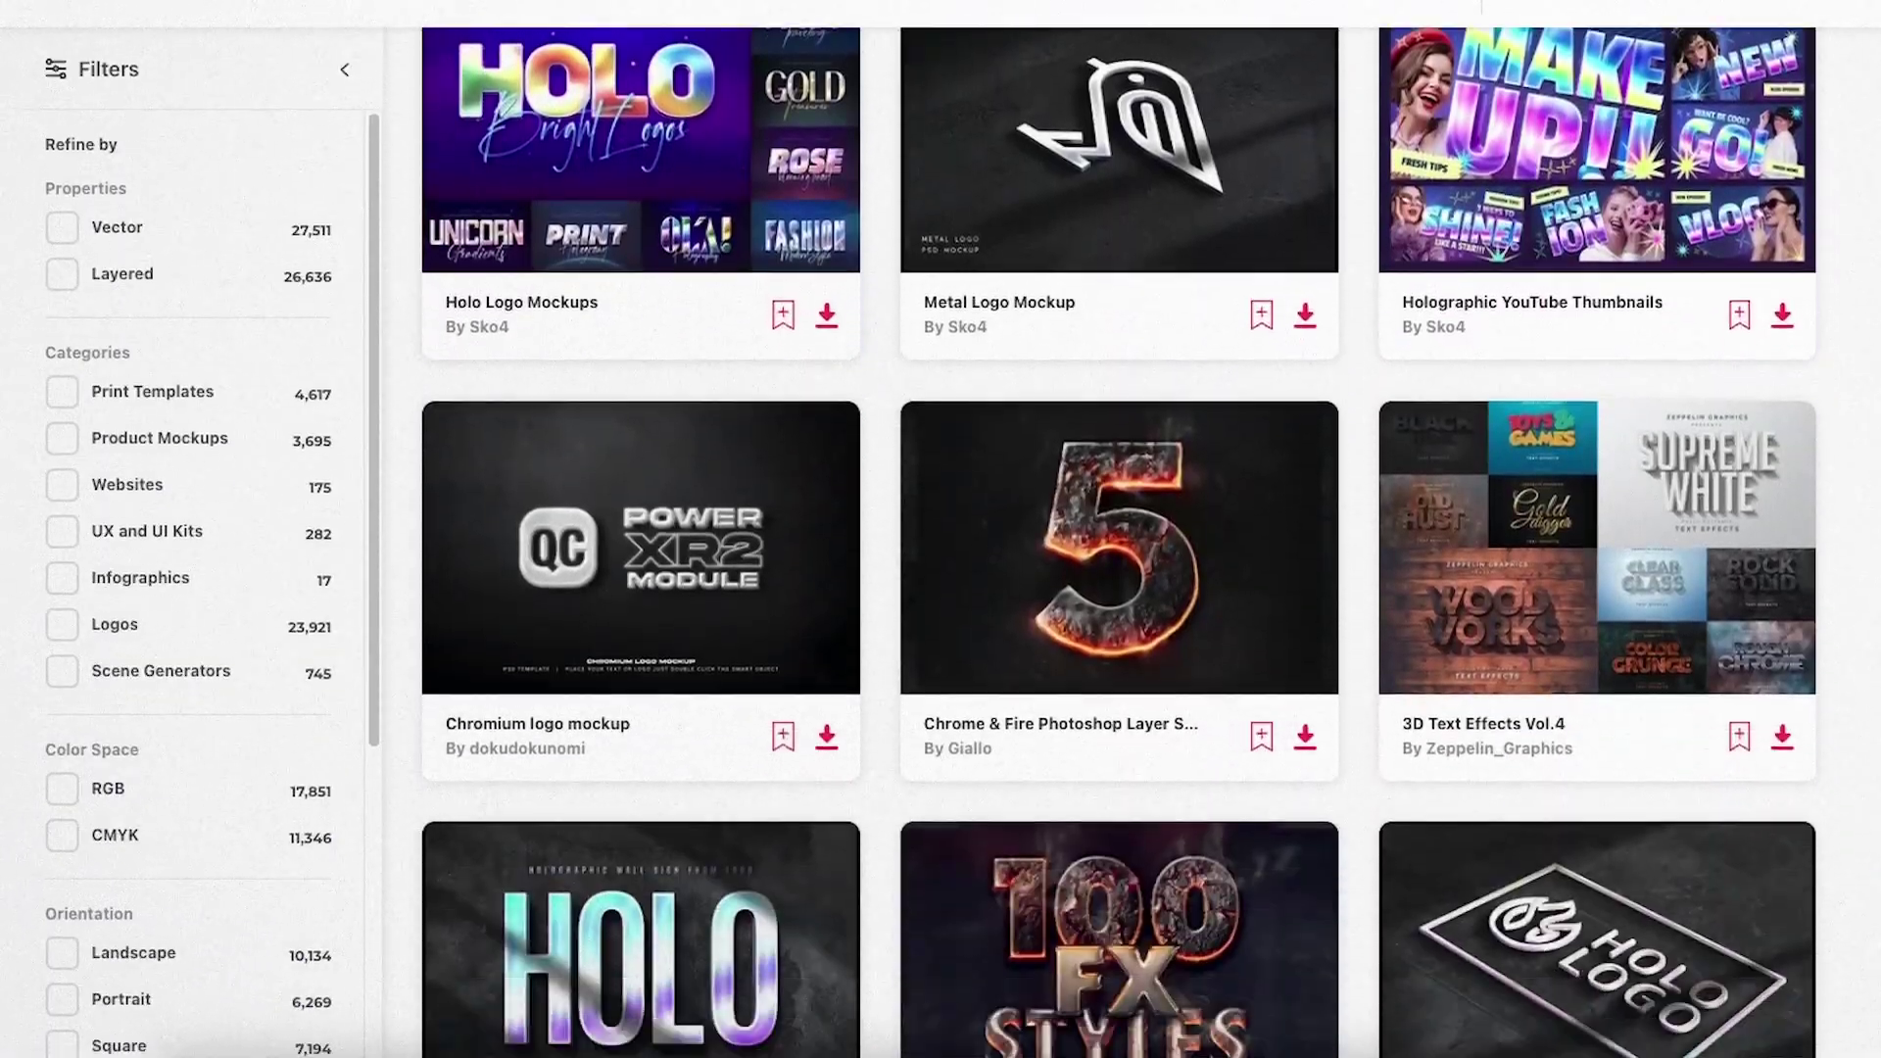
pyautogui.scroll(-18, 1119, 549)
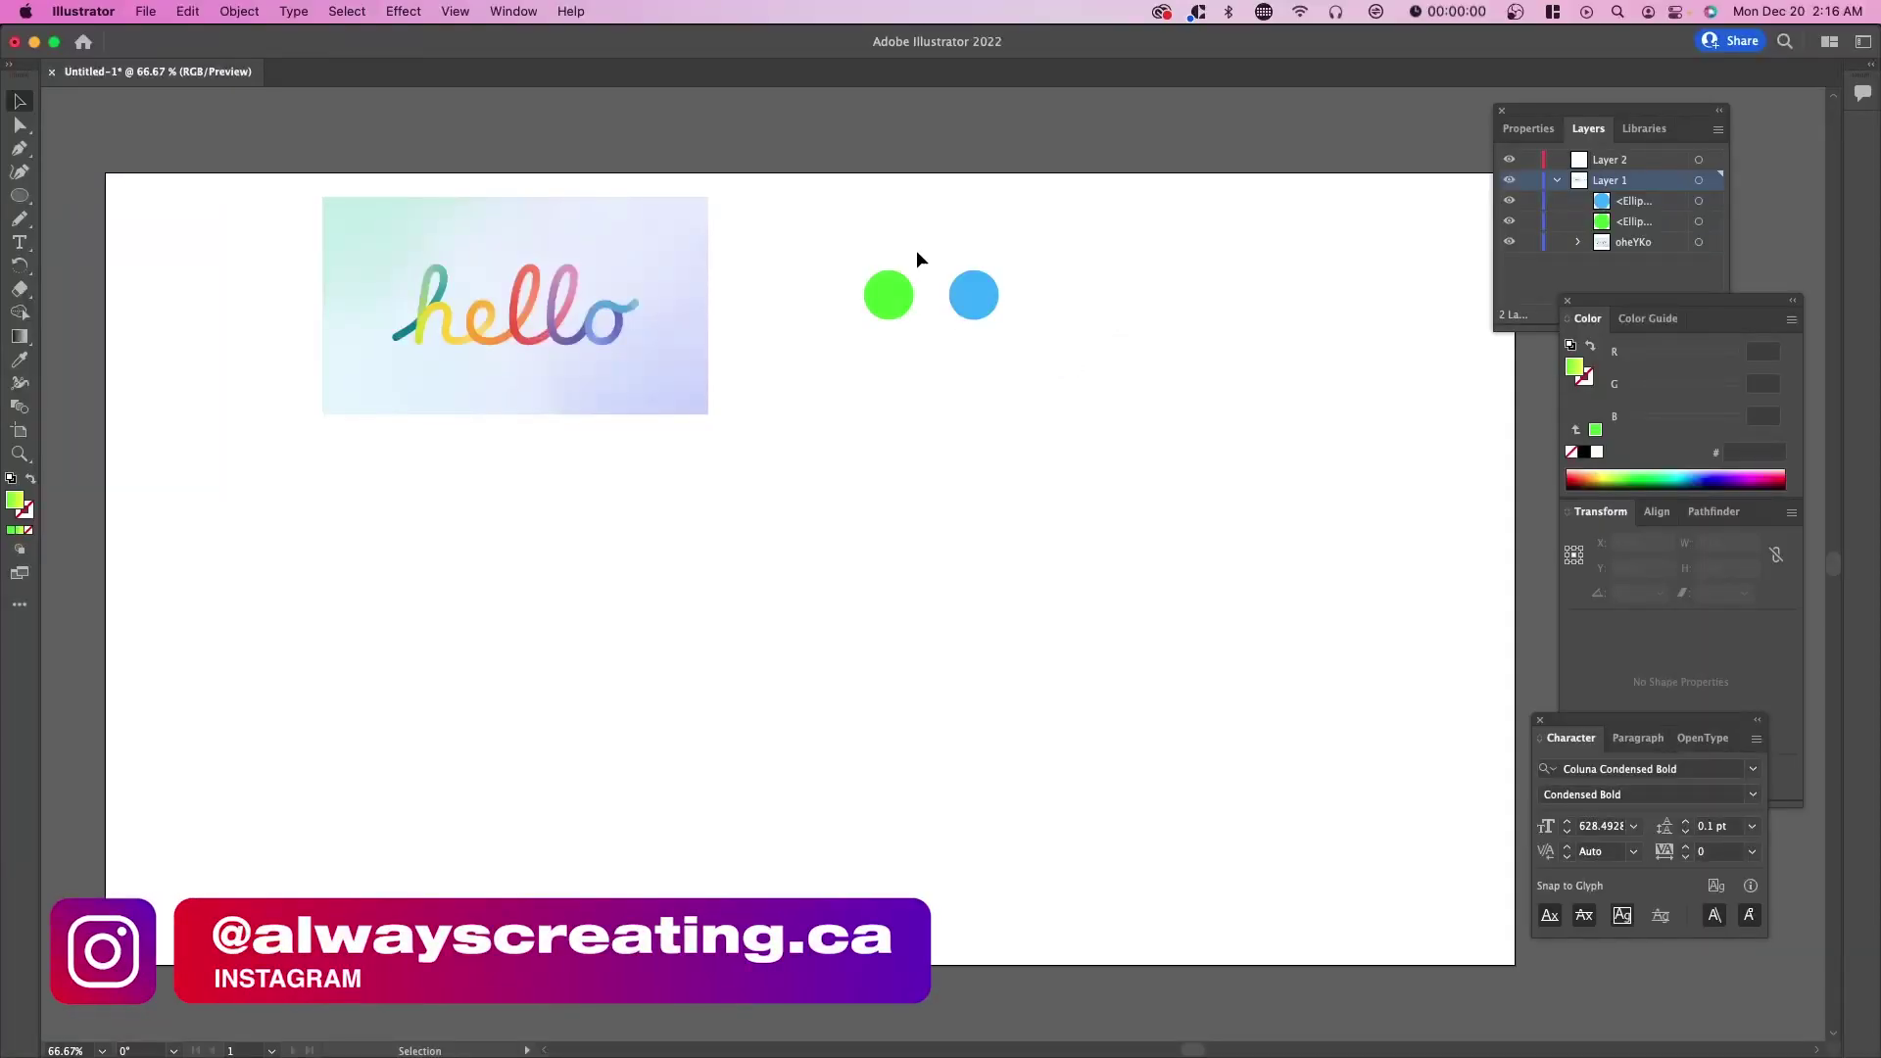
# Check the blue circle's colour, then draw a large yellow test circle below the hello image
pyautogui.click(978, 310)
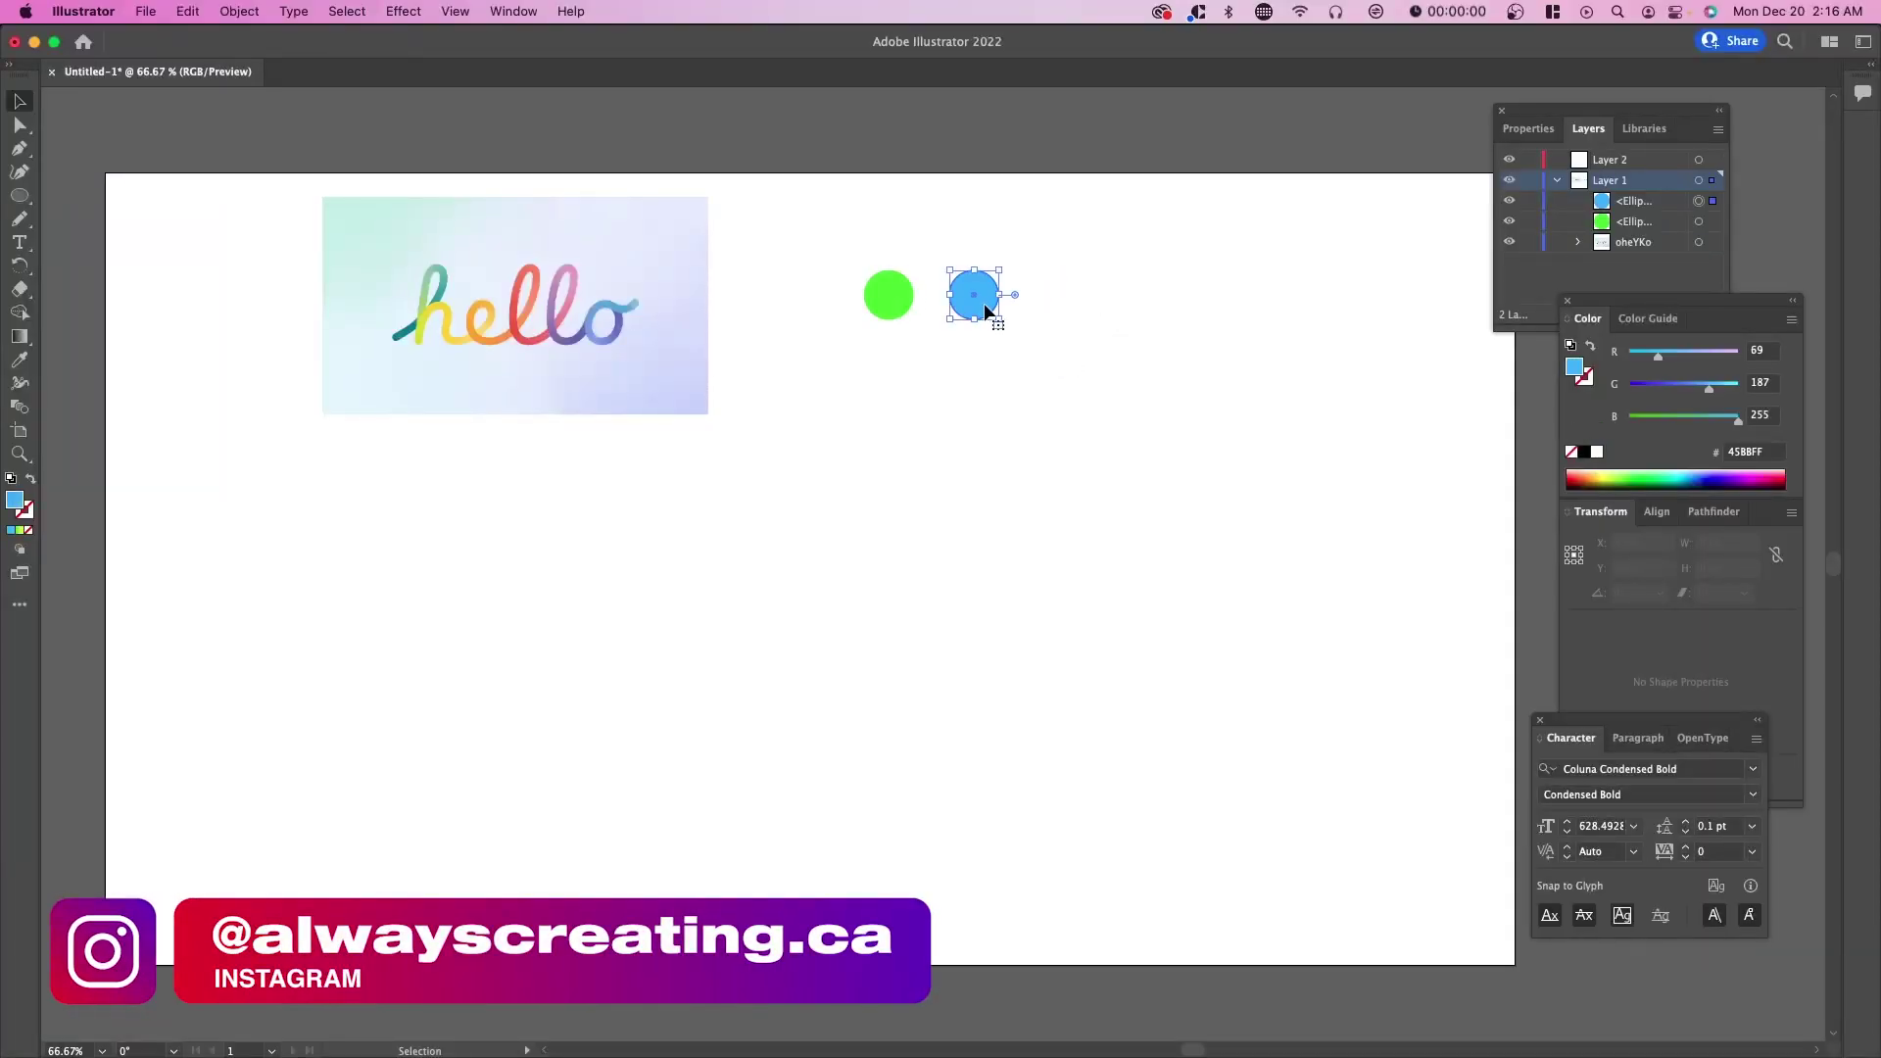
pyautogui.click(113, 254)
pyautogui.click(18, 198)
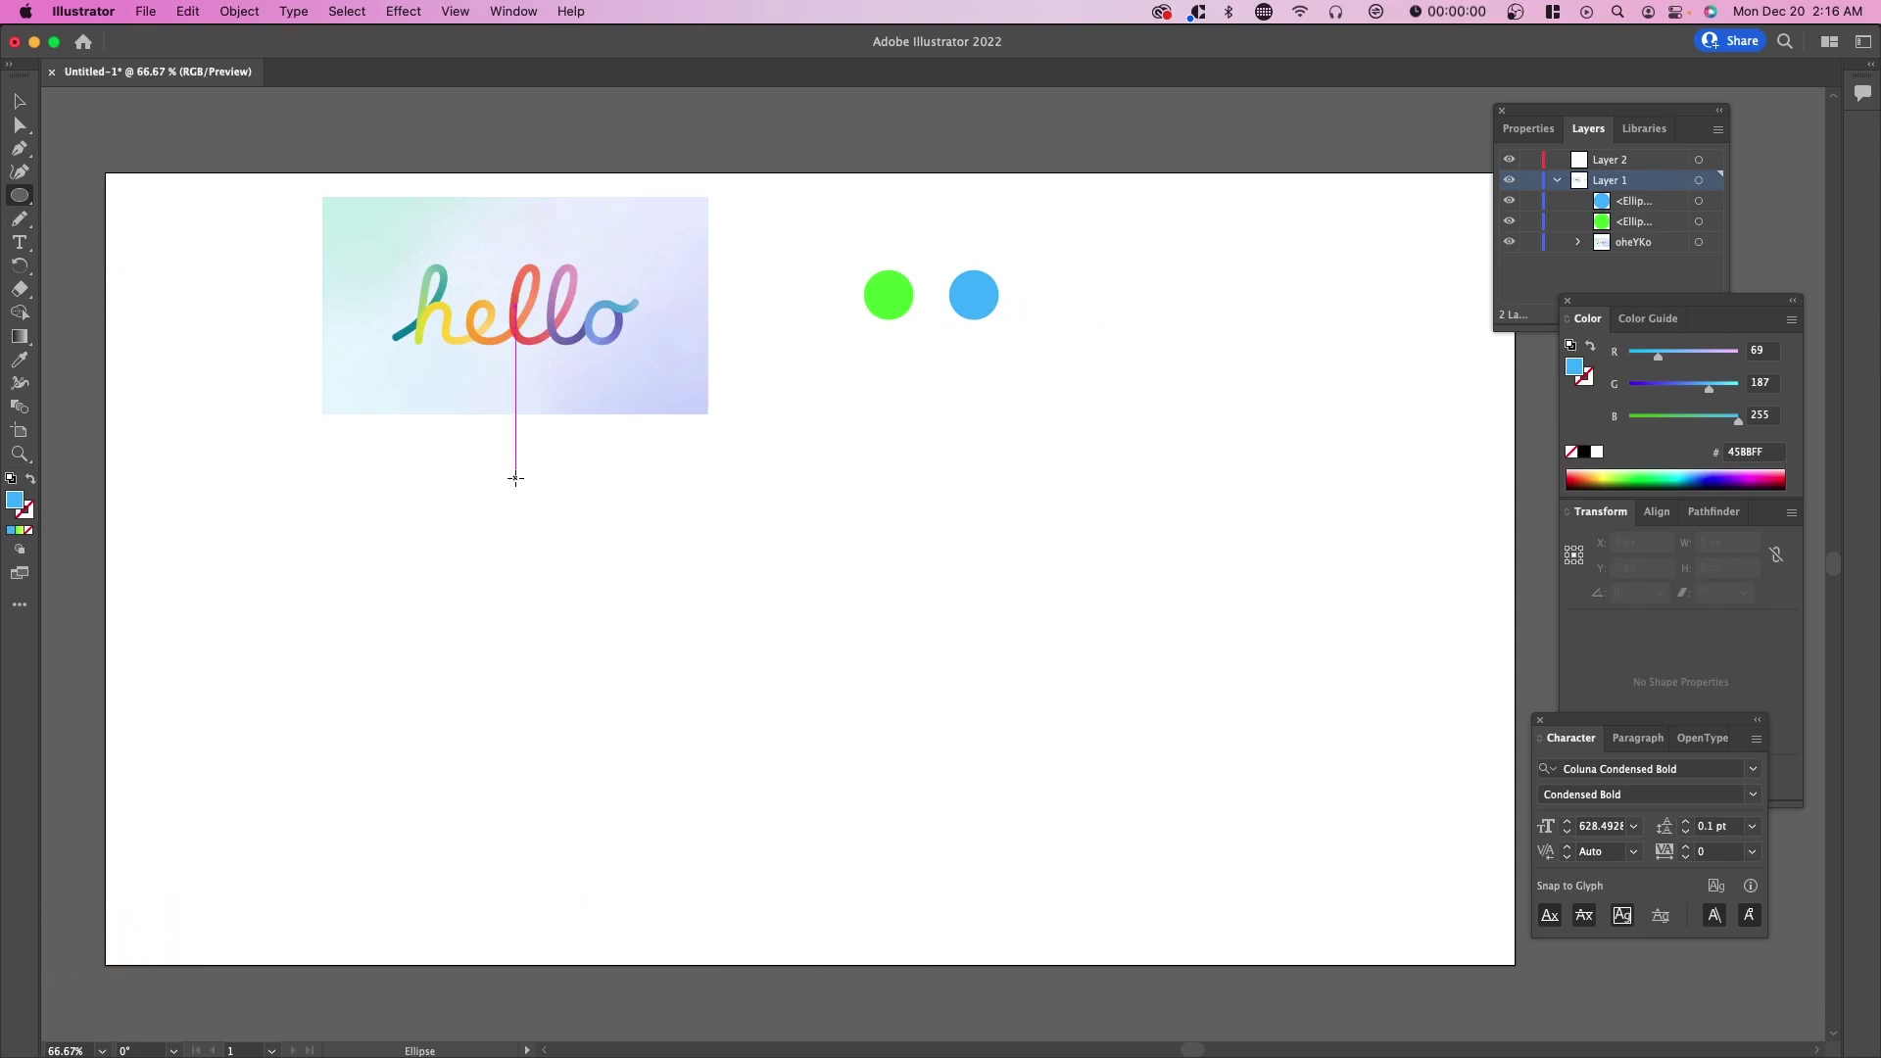
pyautogui.click(18, 197)
pyautogui.moveTo(417, 470); pyautogui.dragTo(588, 640)
pyautogui.moveTo(1662, 477); pyautogui.dragTo(1776, 475)
pyautogui.click(1597, 473)
# Undo the test circle's fill changes and bring up the freehand drawing tools
pyautogui.press('v')
pyautogui.press('super+z')
pyautogui.press('super+z')
pyautogui.press('super+z')
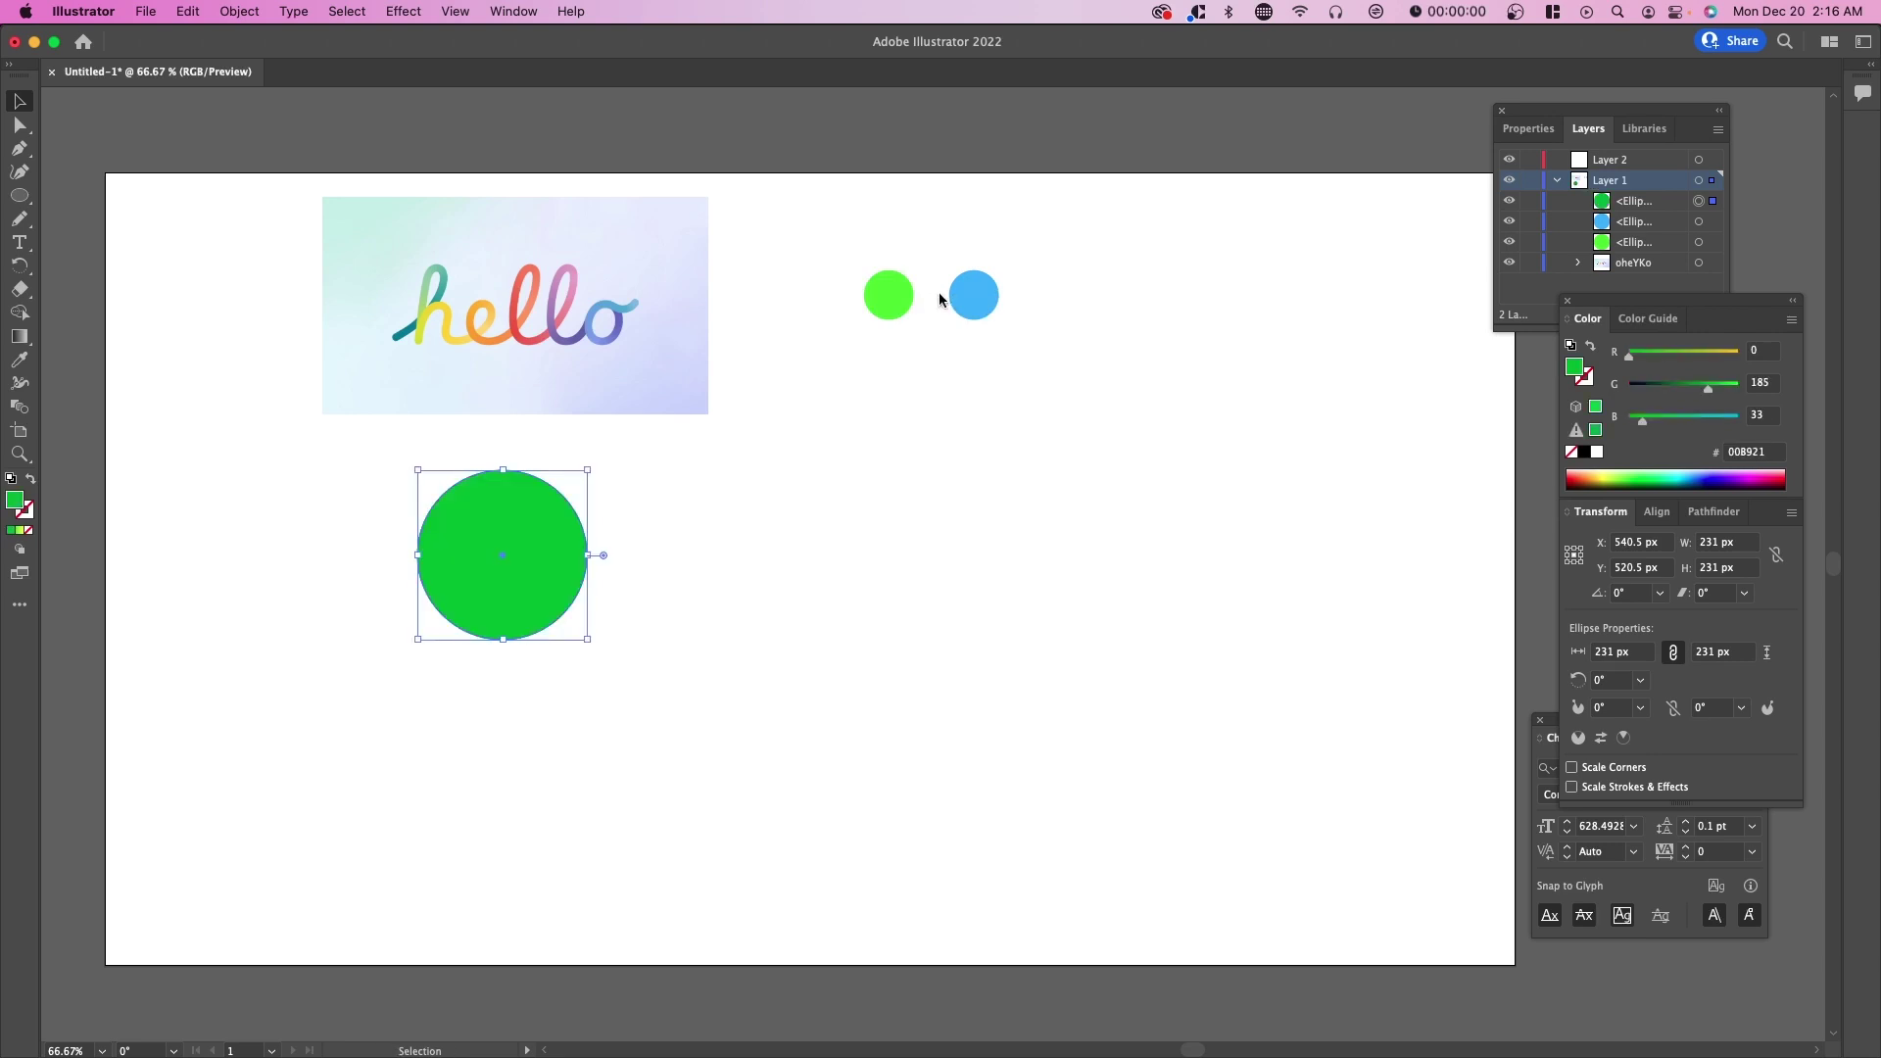
pyautogui.press('super+z')
pyautogui.press('super+z')
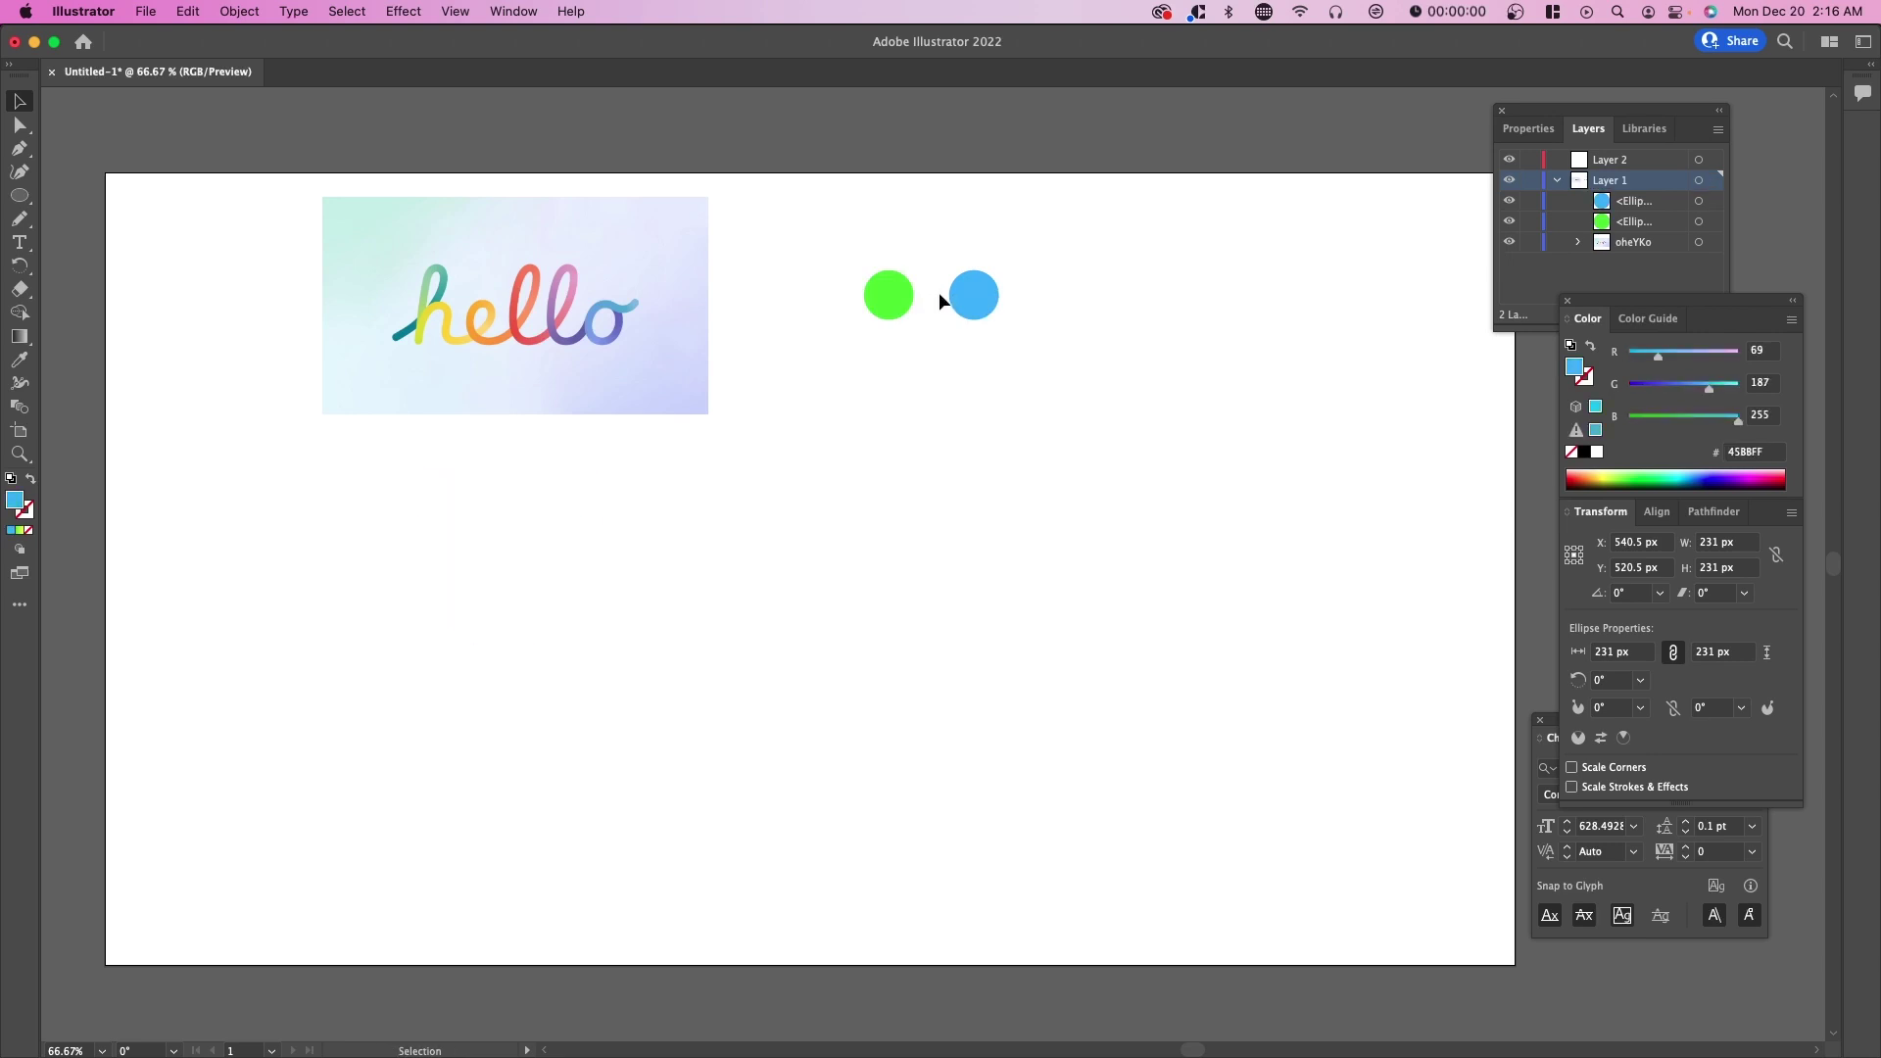
pyautogui.click(20, 219)
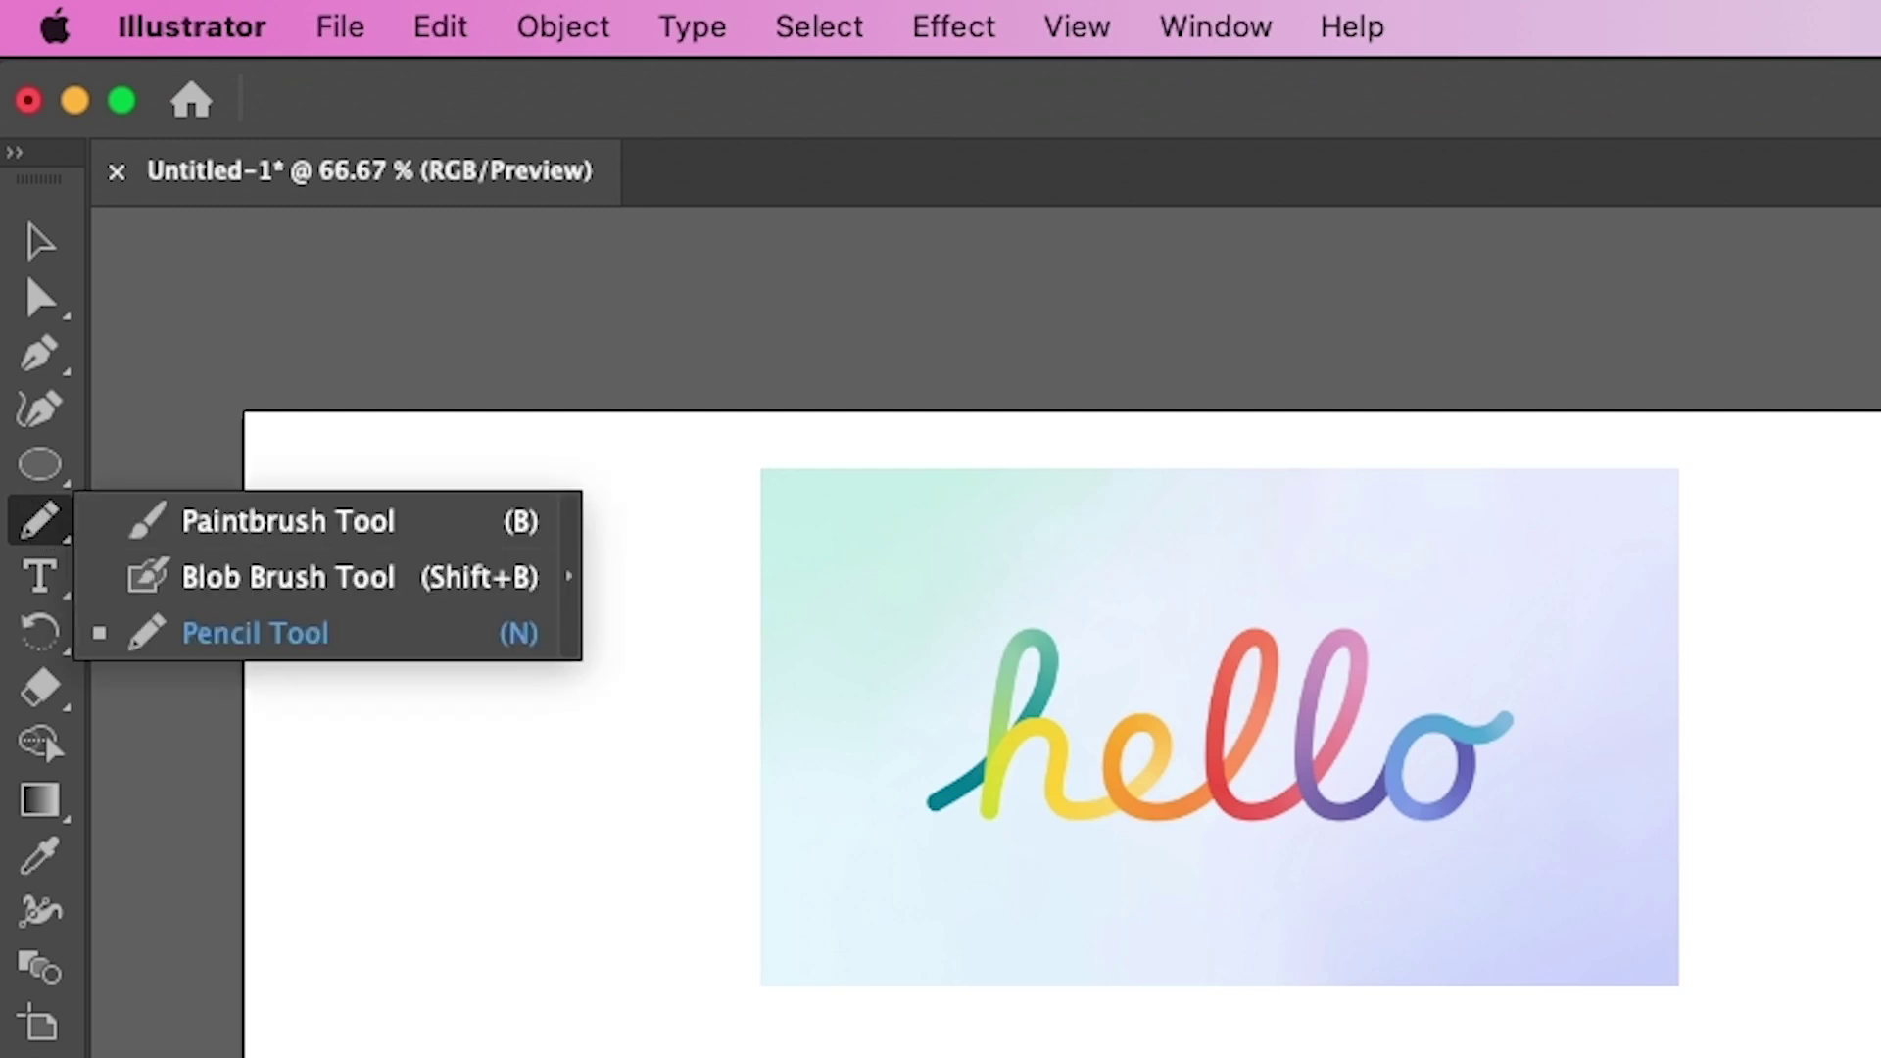
# Draw a cursive 'hello' with the Pencil, move it up-right, and select both small circles
pyautogui.click(255, 633)
pyautogui.moveTo(491, 853)
pyautogui.mouseDown()
pyautogui.moveTo(575, 630)
pyautogui.moveTo(664, 741)
pyautogui.moveTo(732, 784)
pyautogui.moveTo(945, 793)
pyautogui.moveTo(1063, 752)
pyautogui.moveTo(1108, 810)
pyautogui.mouseUp()
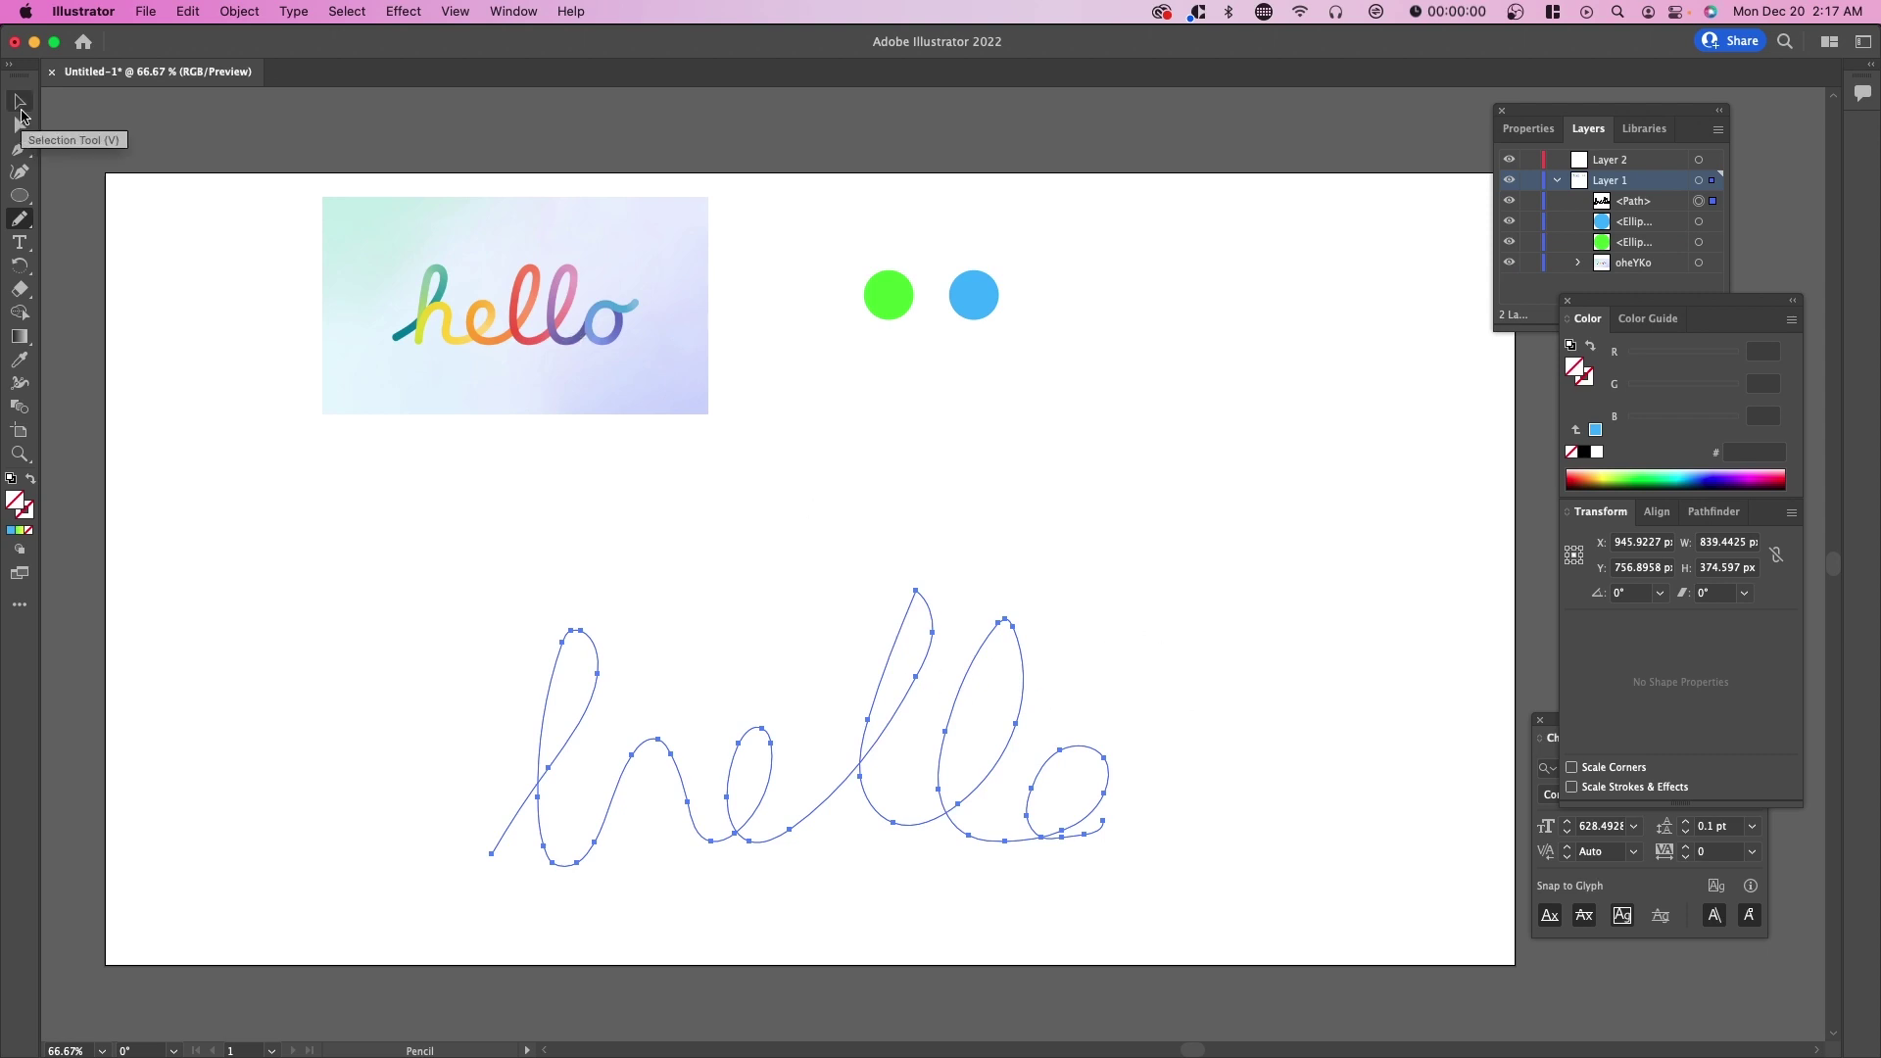
pyautogui.click(20, 102)
pyautogui.moveTo(1063, 605); pyautogui.dragTo(1184, 554)
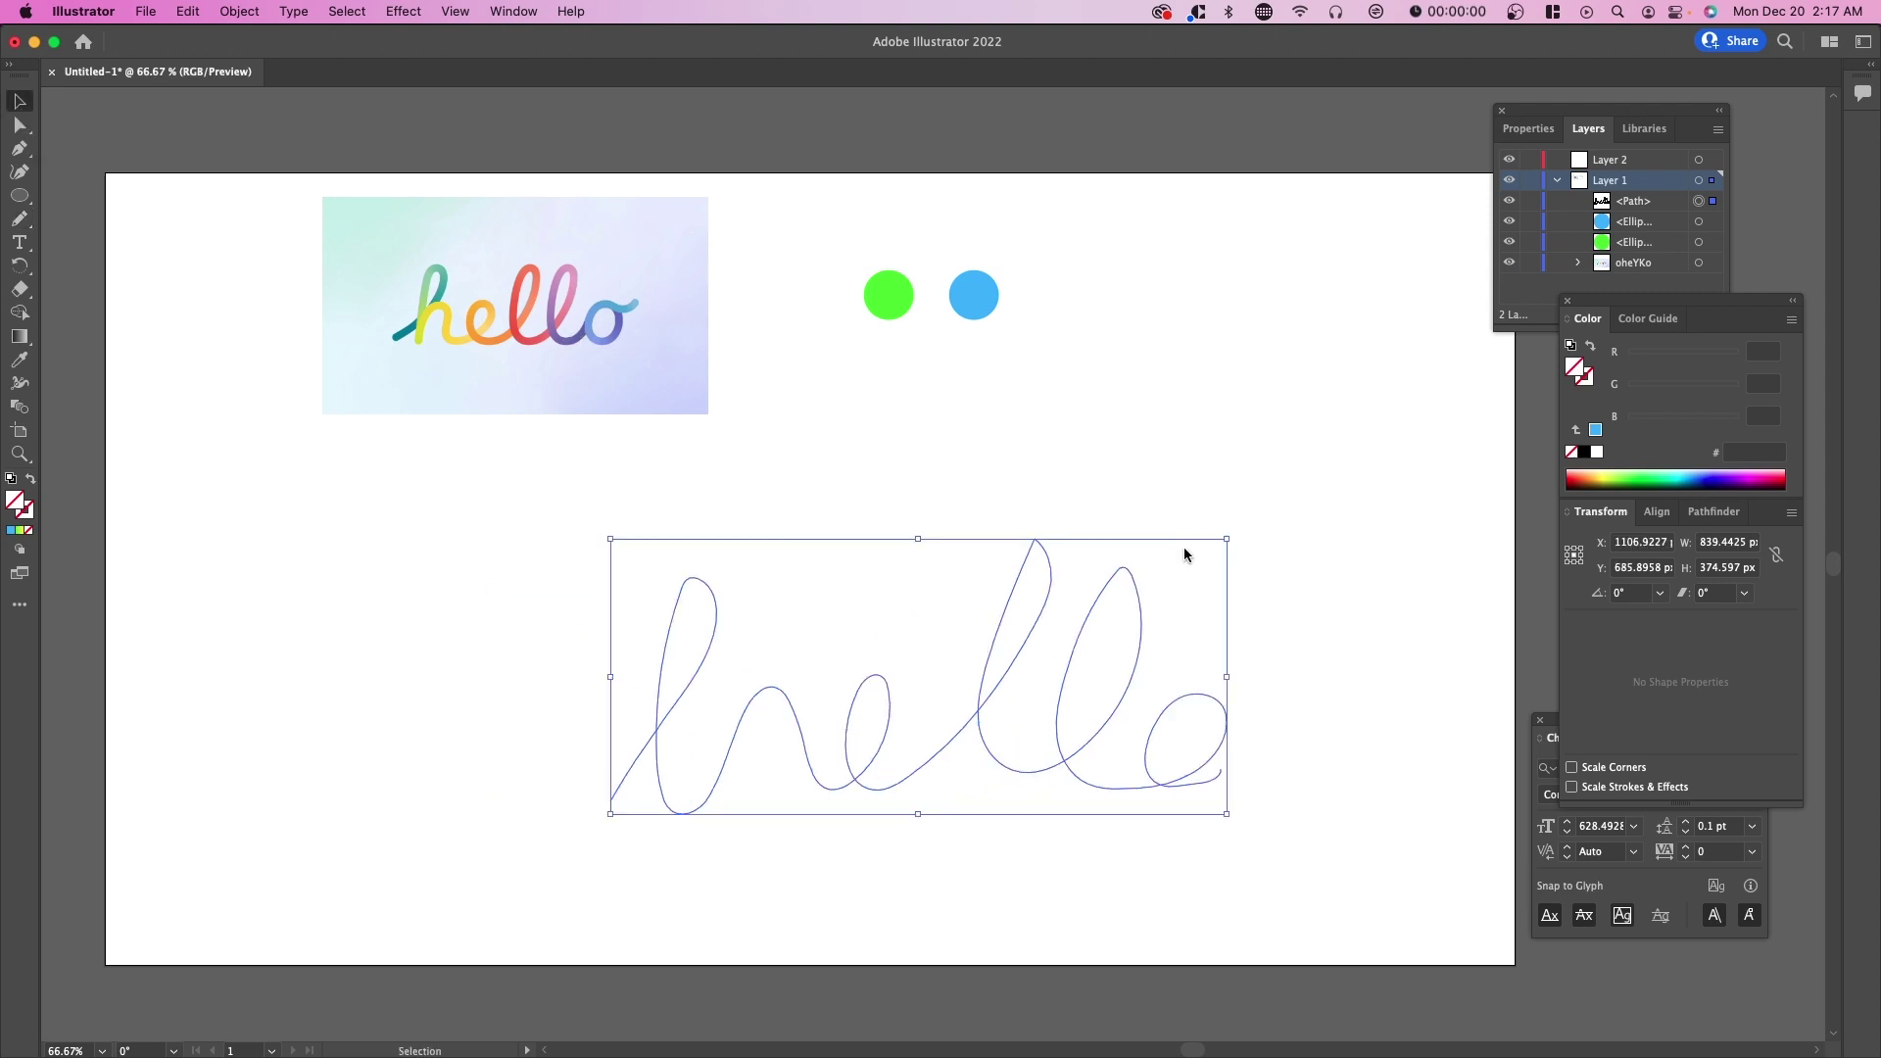
pyautogui.moveTo(1123, 238); pyautogui.dragTo(855, 326)
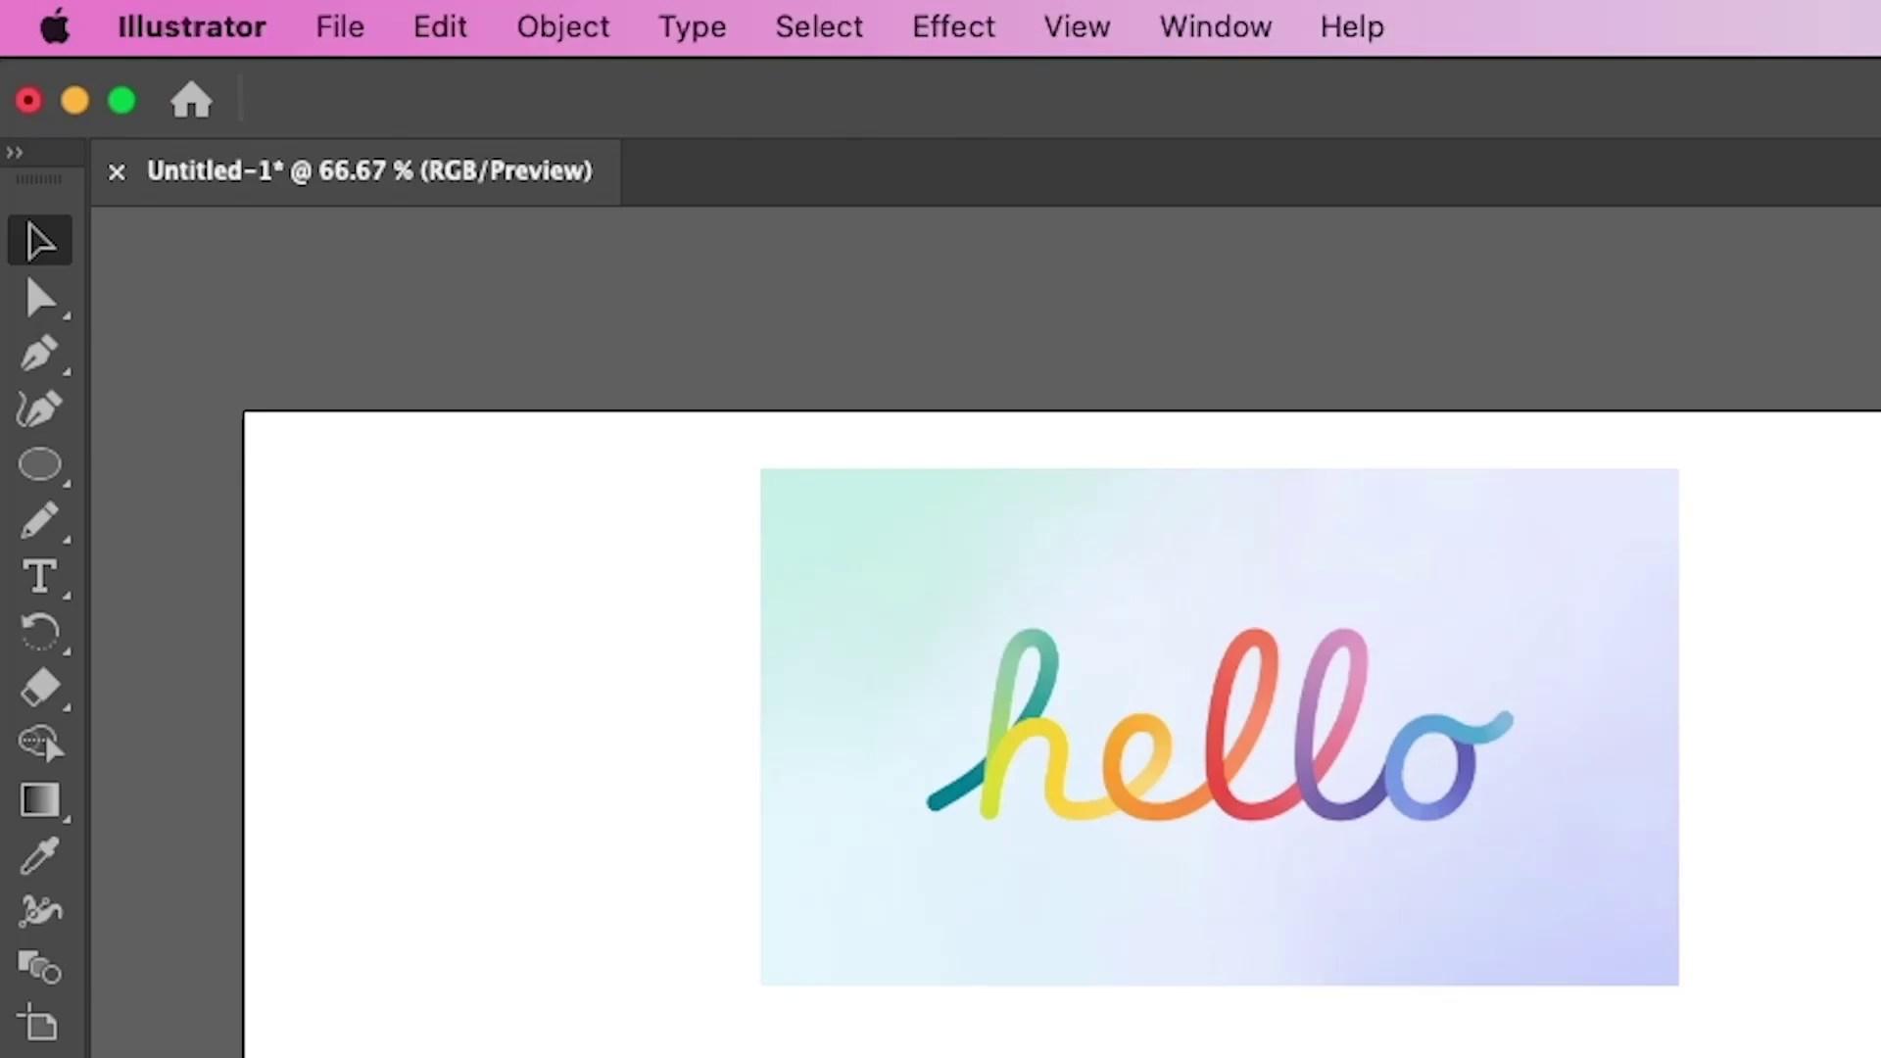
# Make a blend between the green and blue circles, then paste the hello path back
pyautogui.click(563, 26)
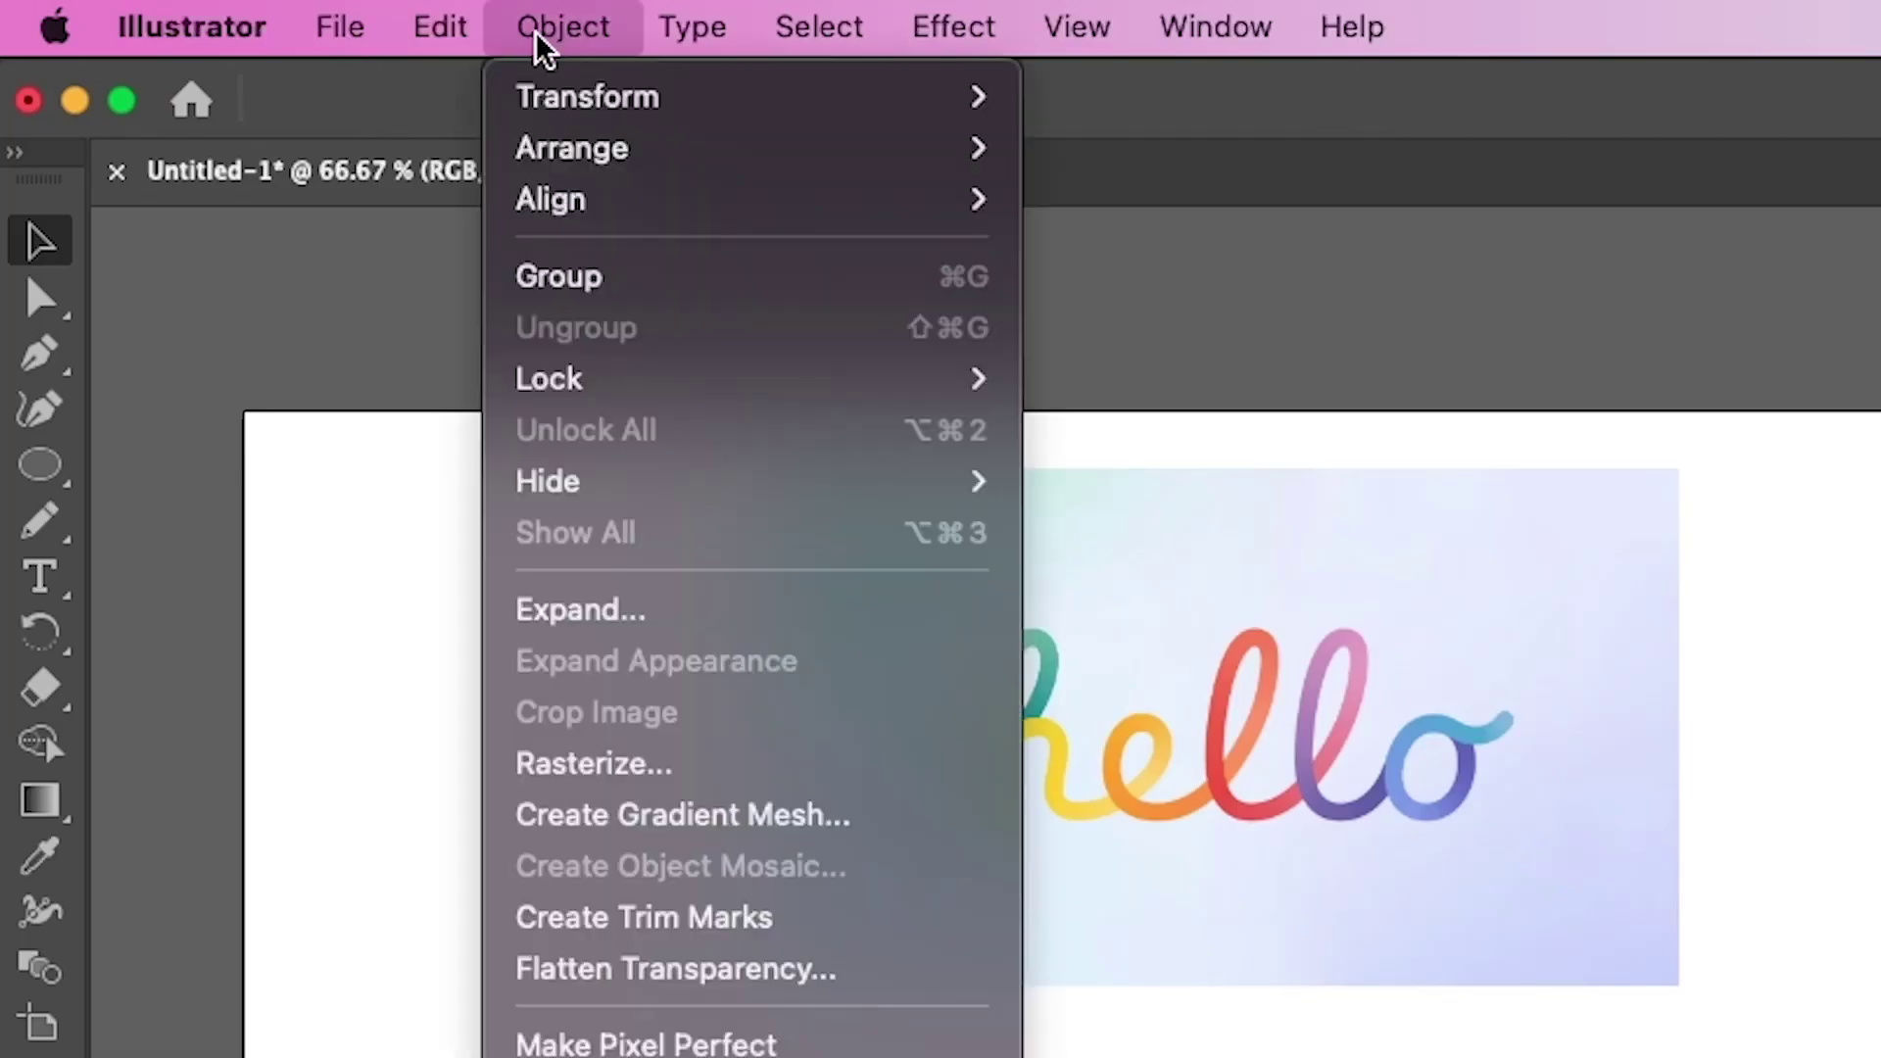
pyautogui.moveTo(970, 1057)
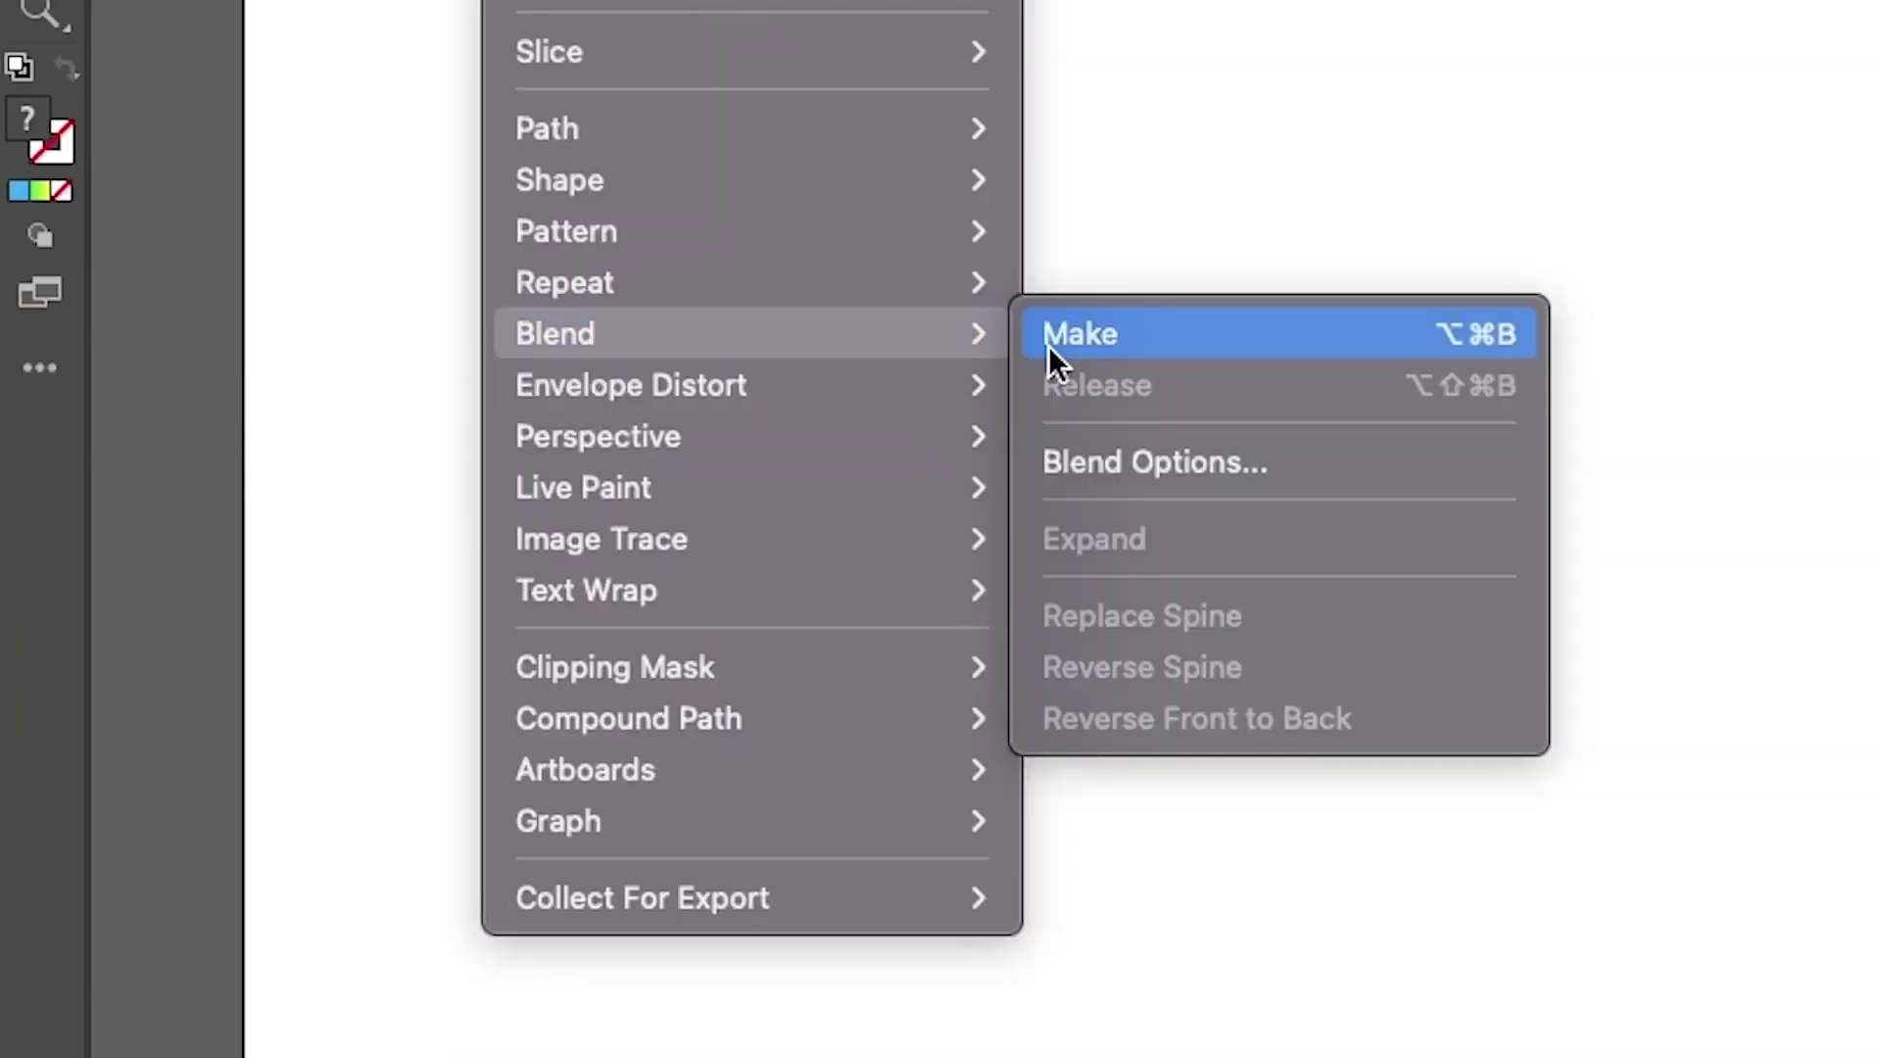
pyautogui.click(1126, 338)
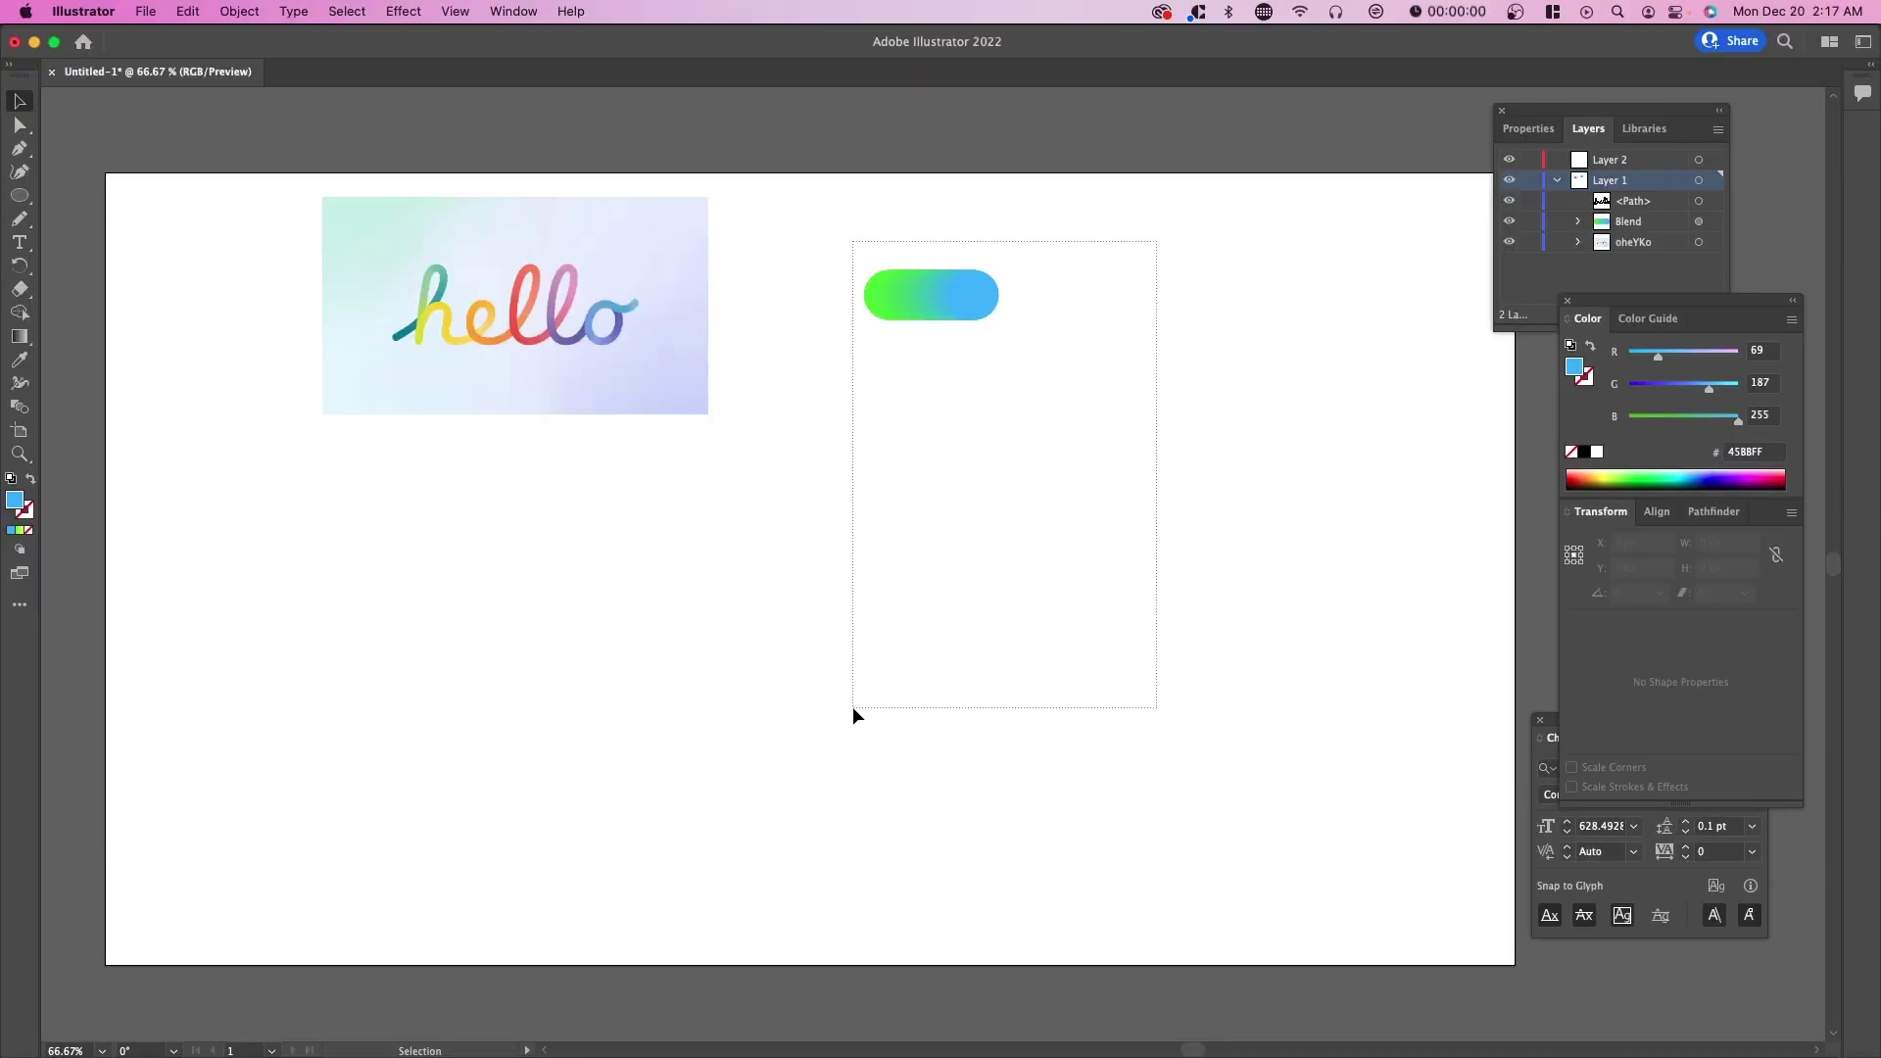
pyautogui.hotkey('ctrl', 'v')
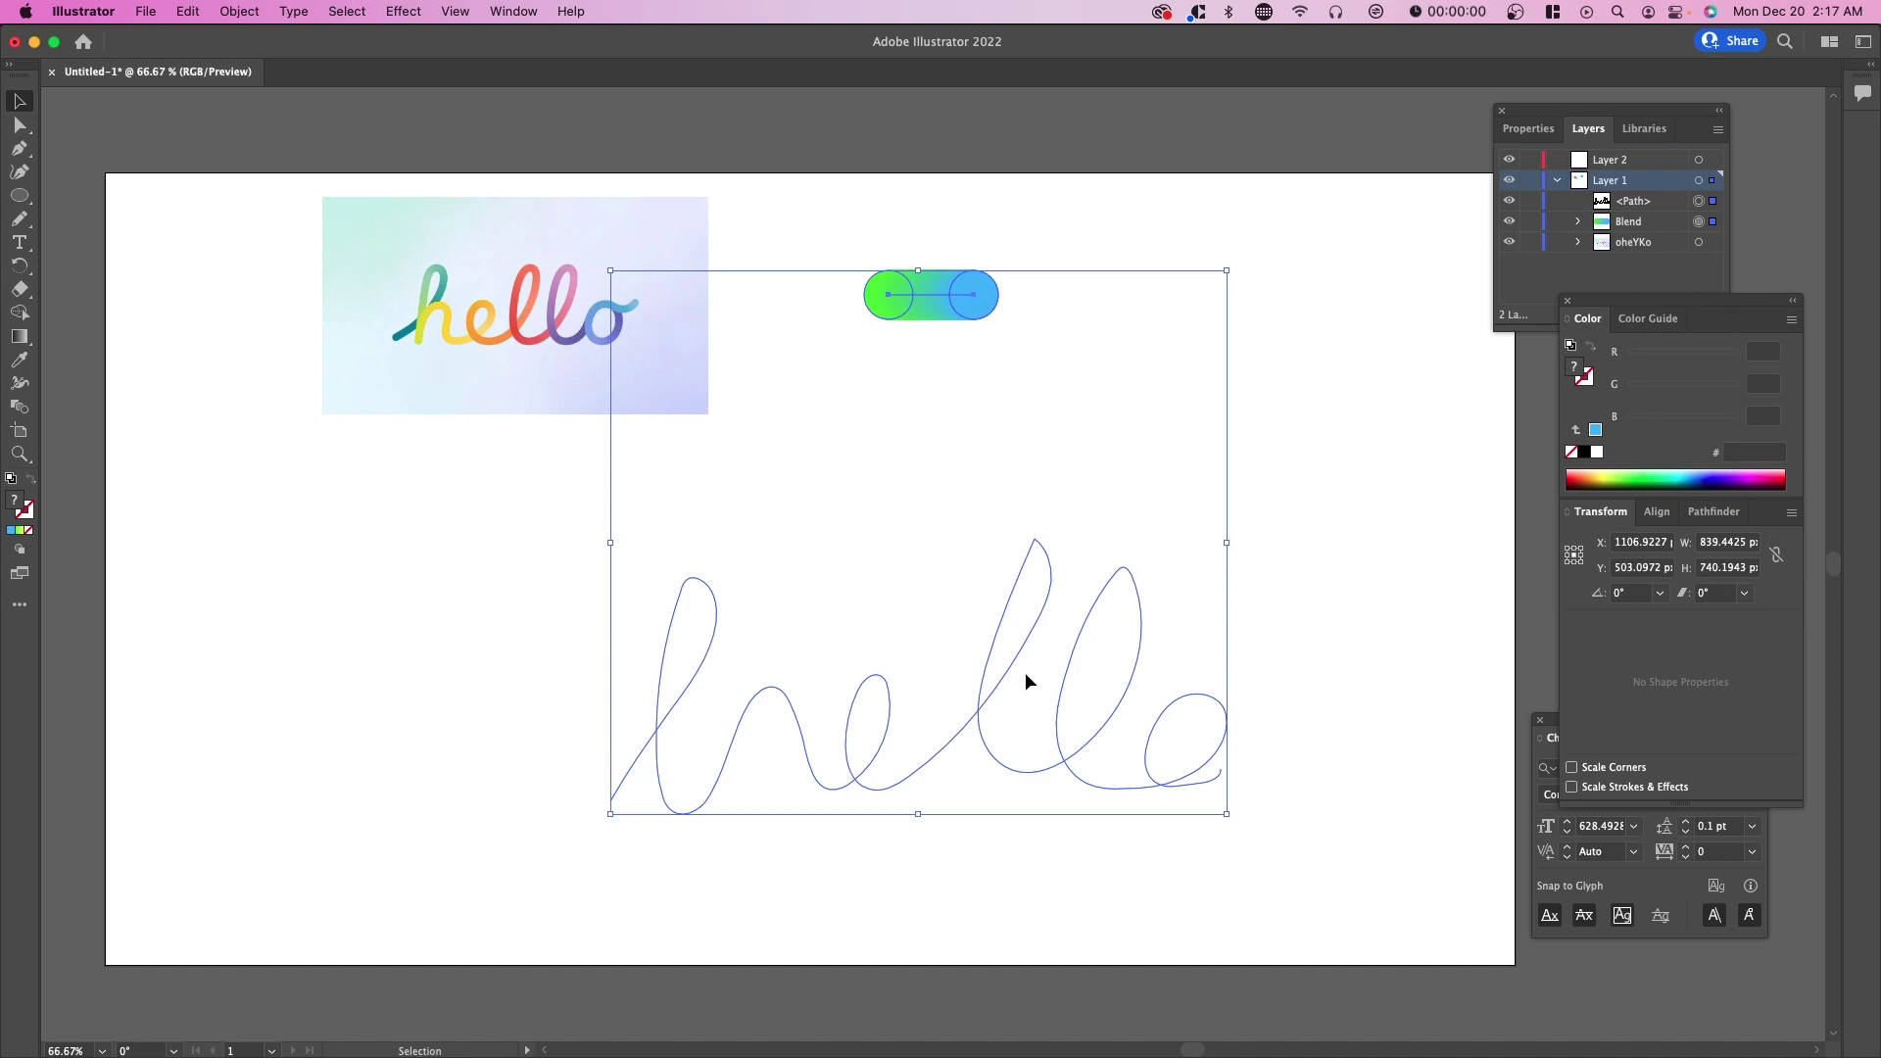
# Apply Object > Blend > Replace Spine so the pill blend runs along the hello path
pyautogui.click(232, 10)
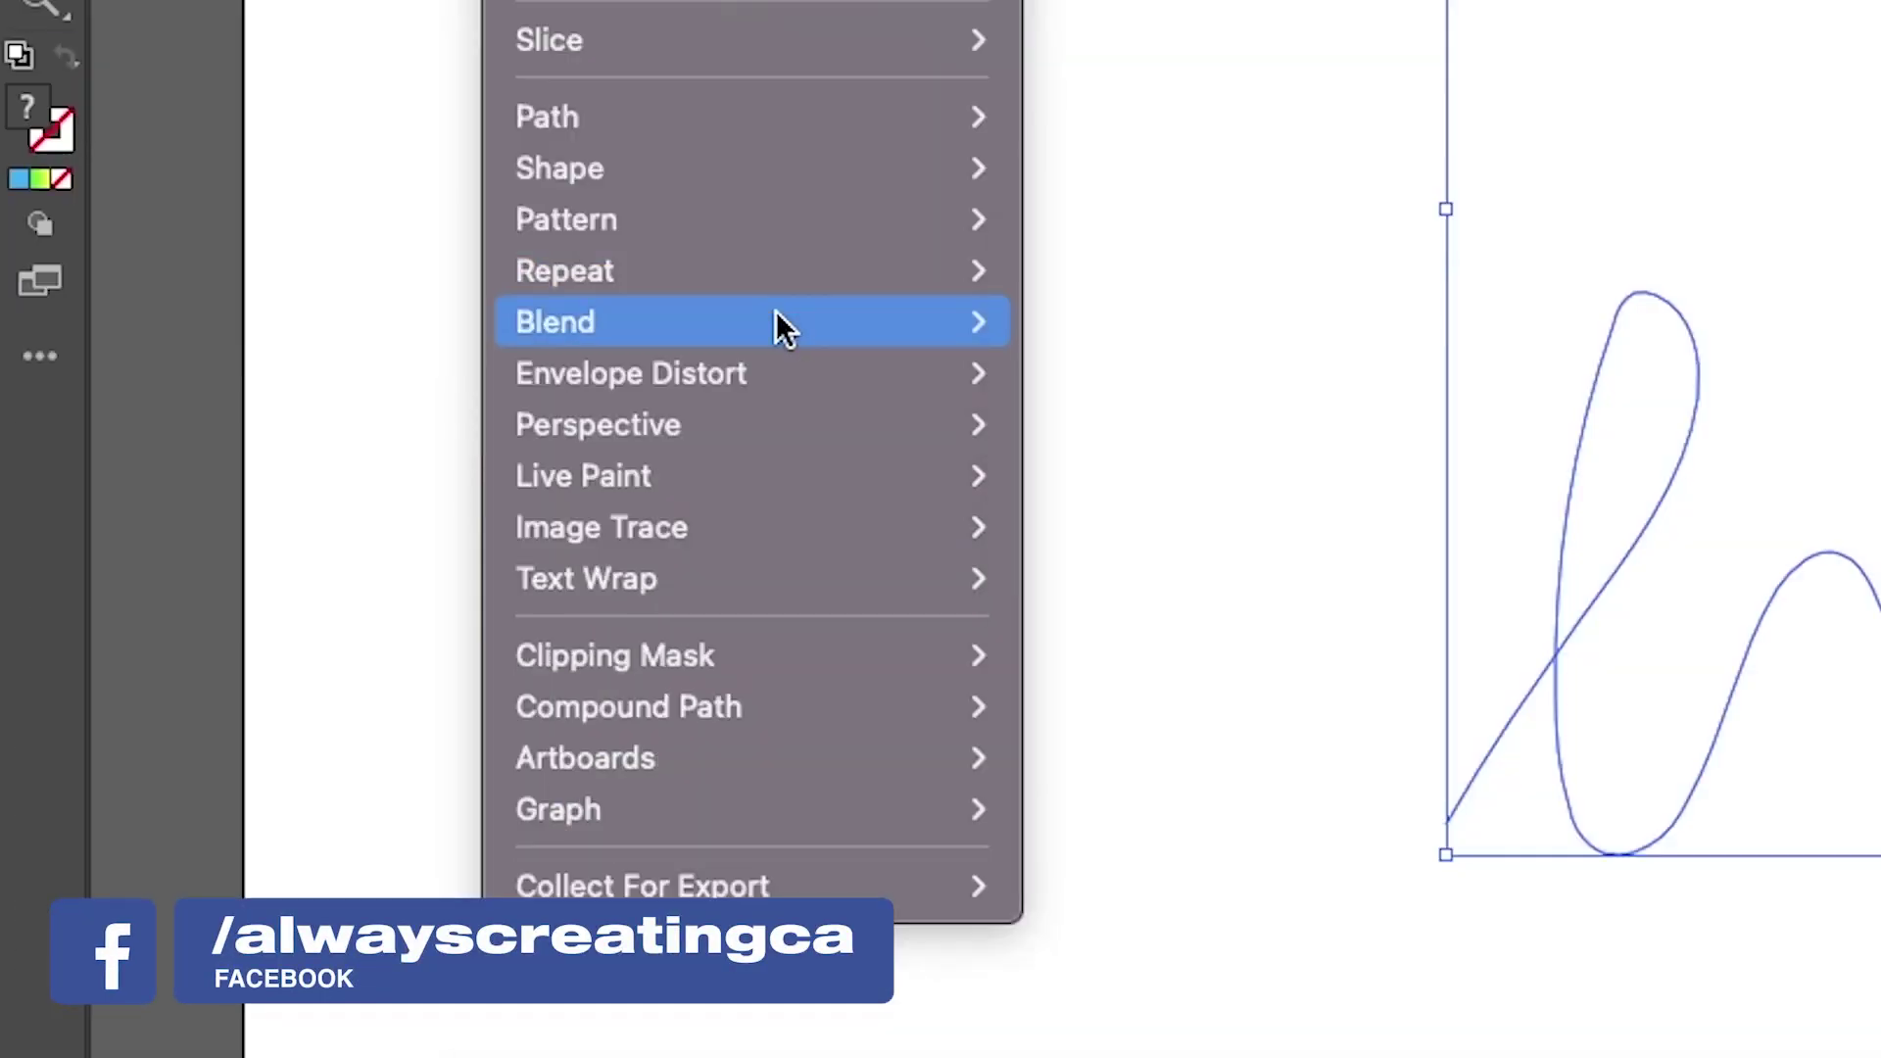
pyautogui.moveTo(777, 323)
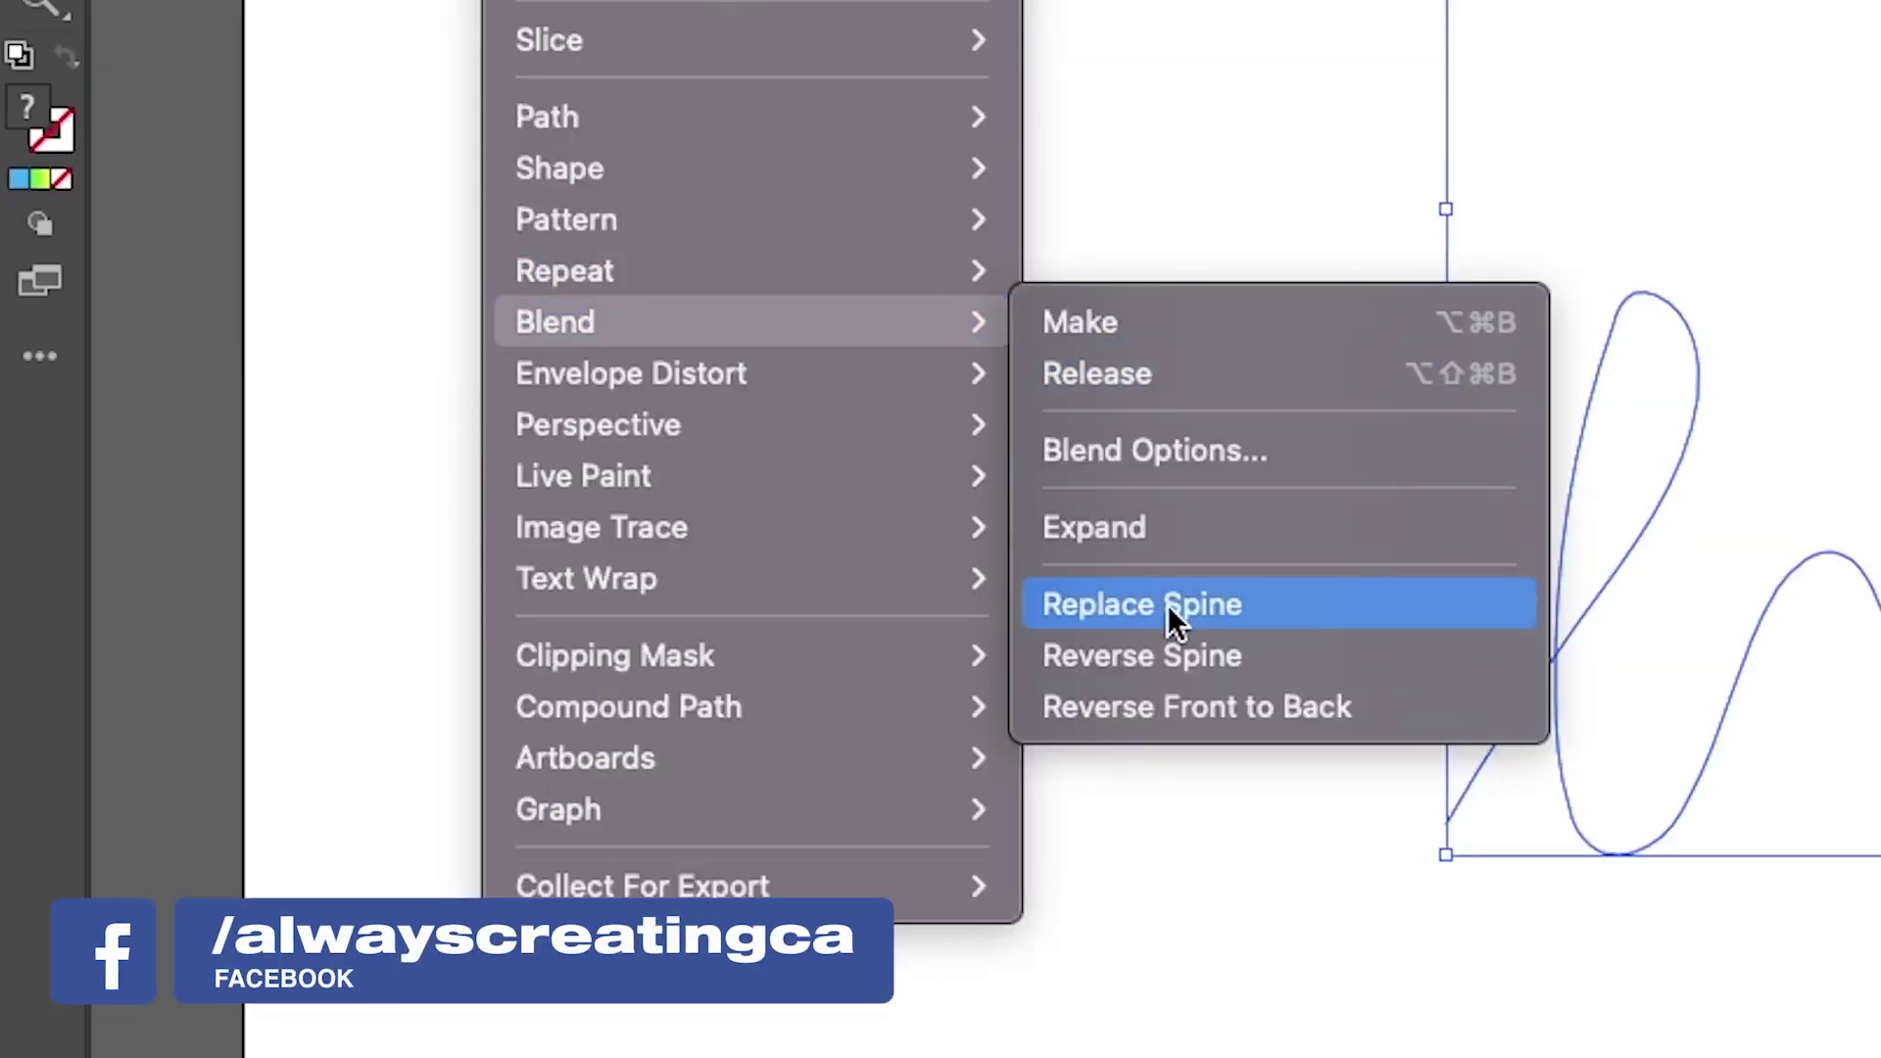
pyautogui.click(1196, 600)
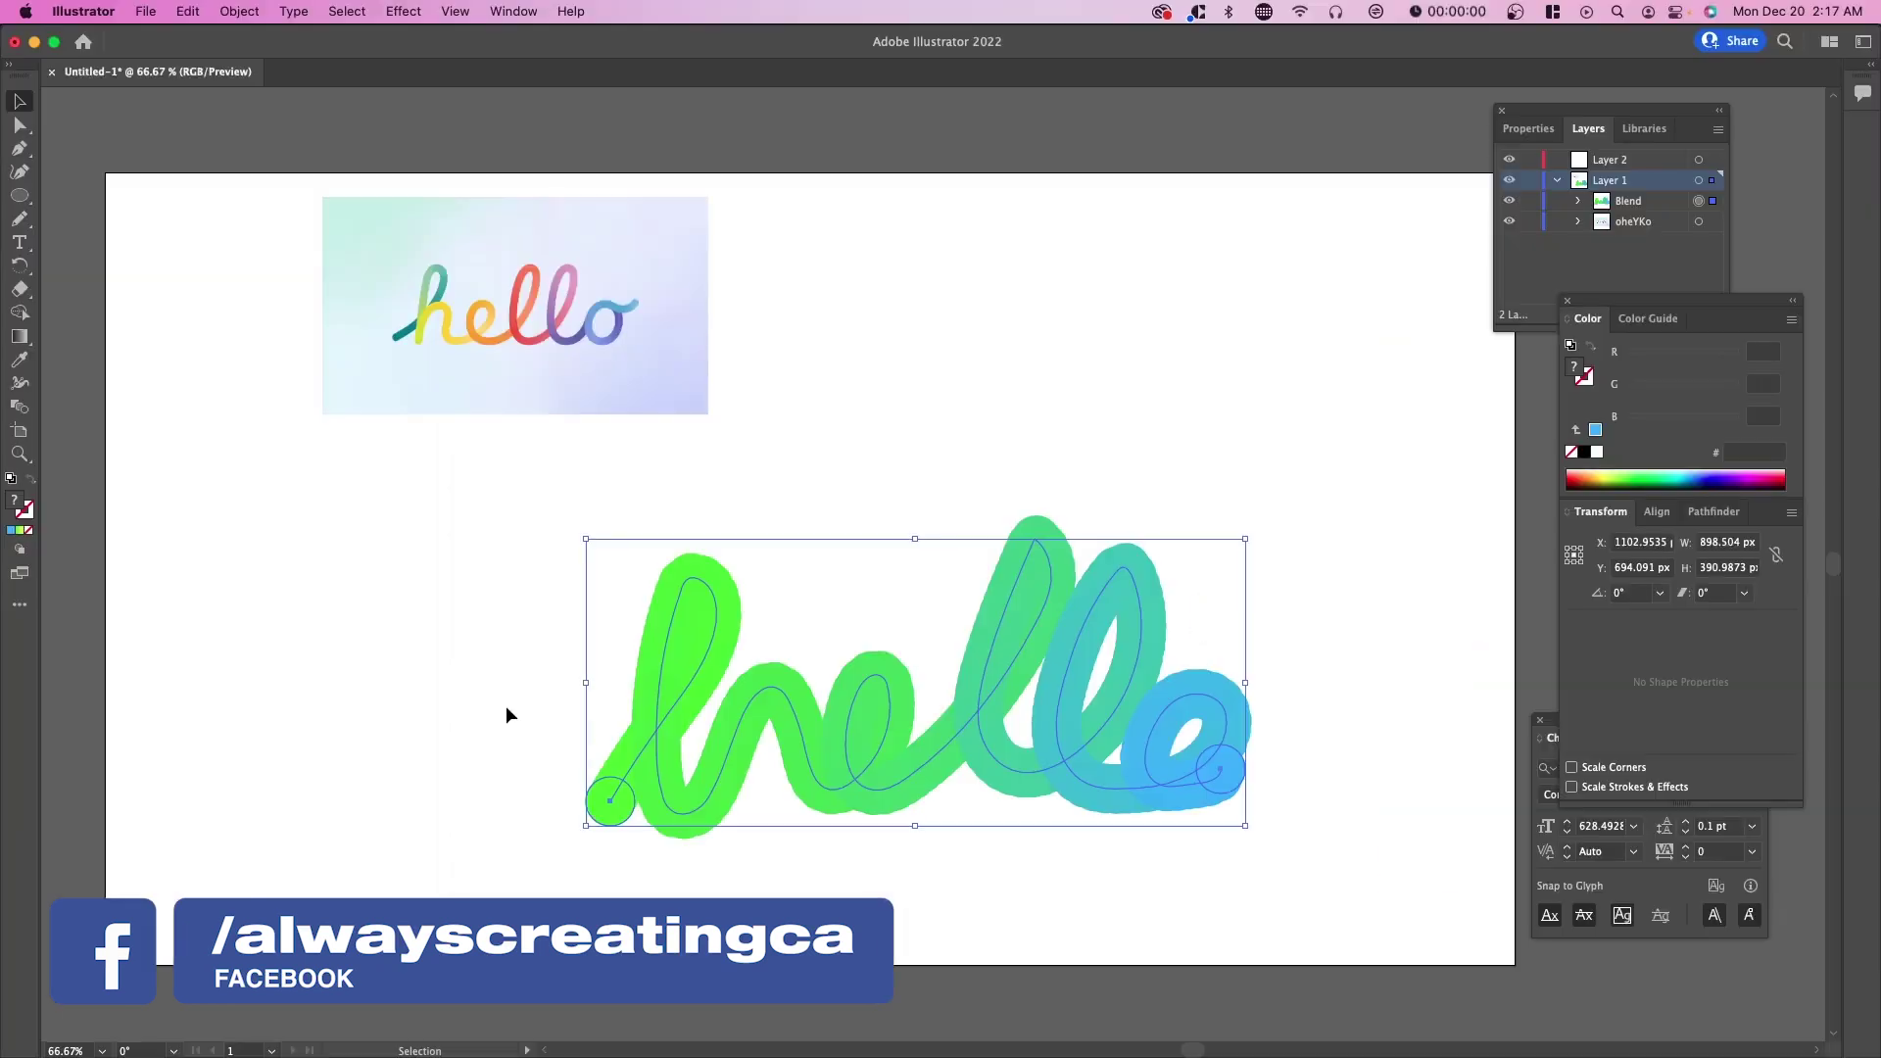
pyautogui.click(966, 379)
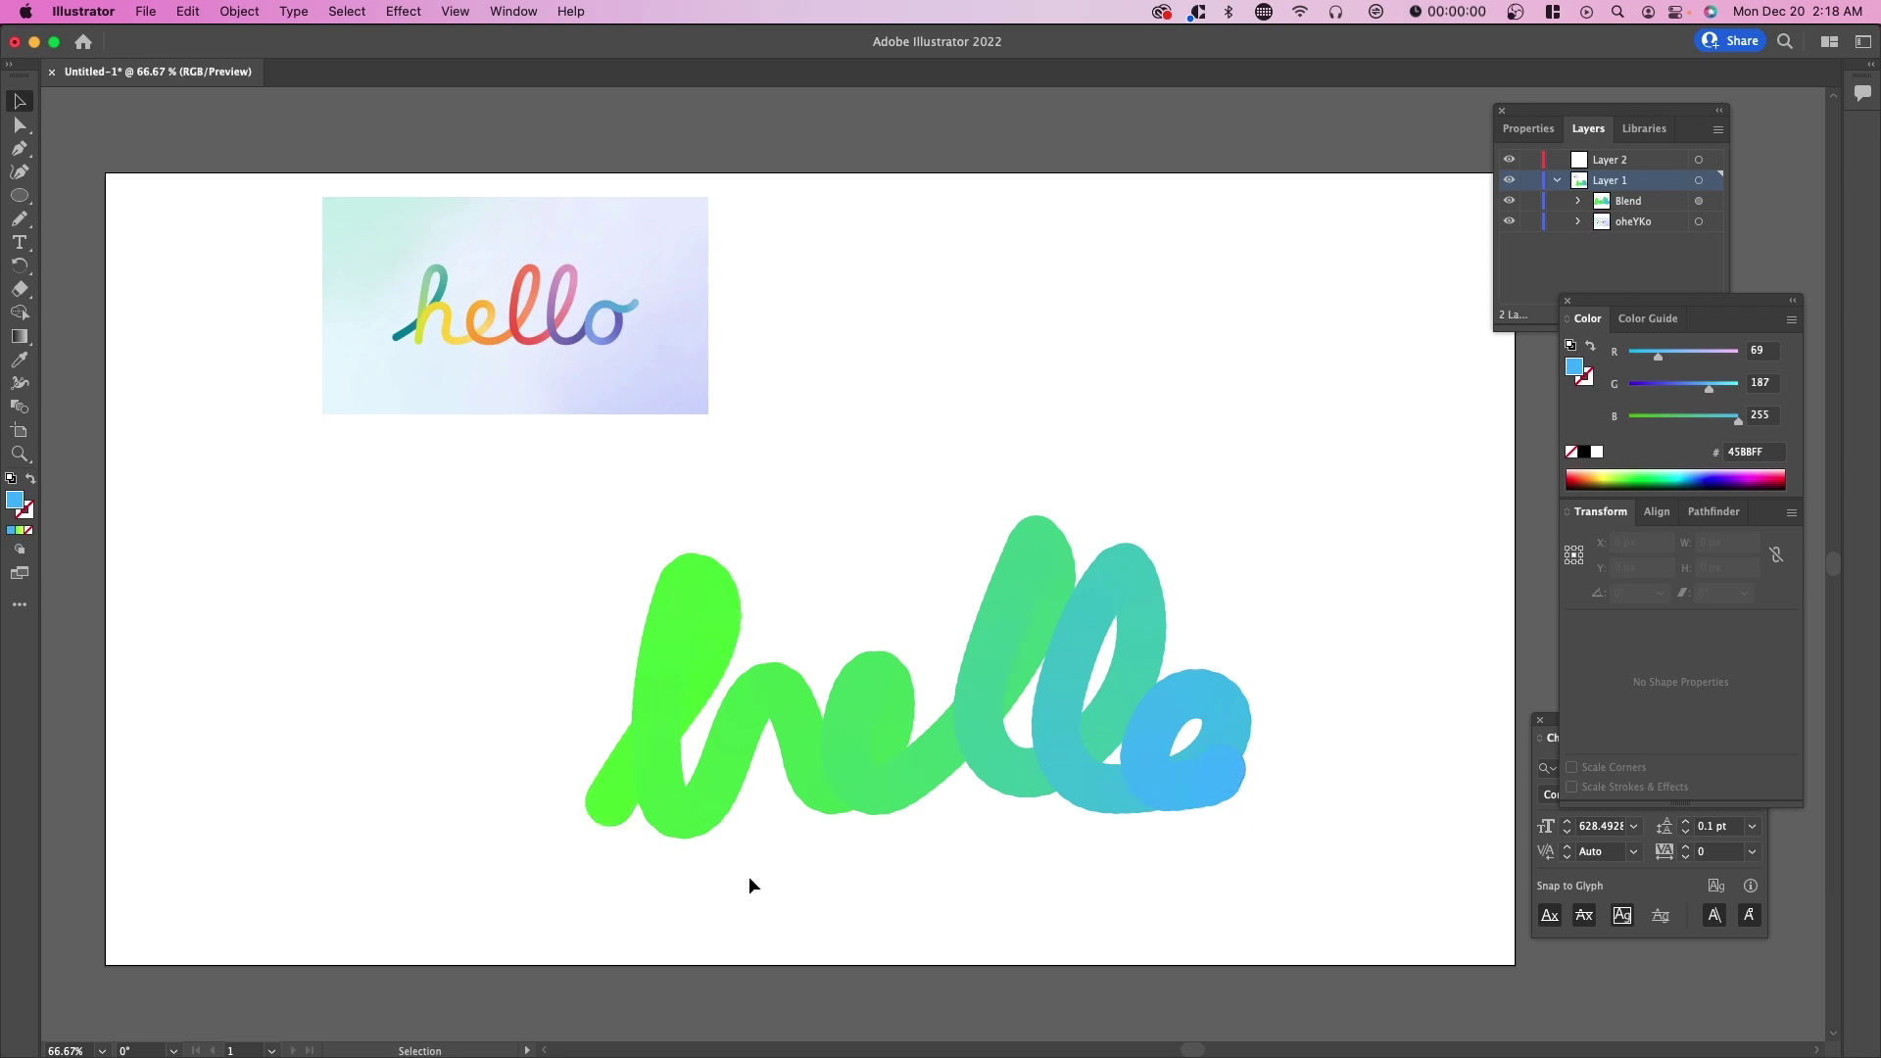
# Undo the spine replacement and enlarge the hello path by its corner handle
pyautogui.press('super+z')
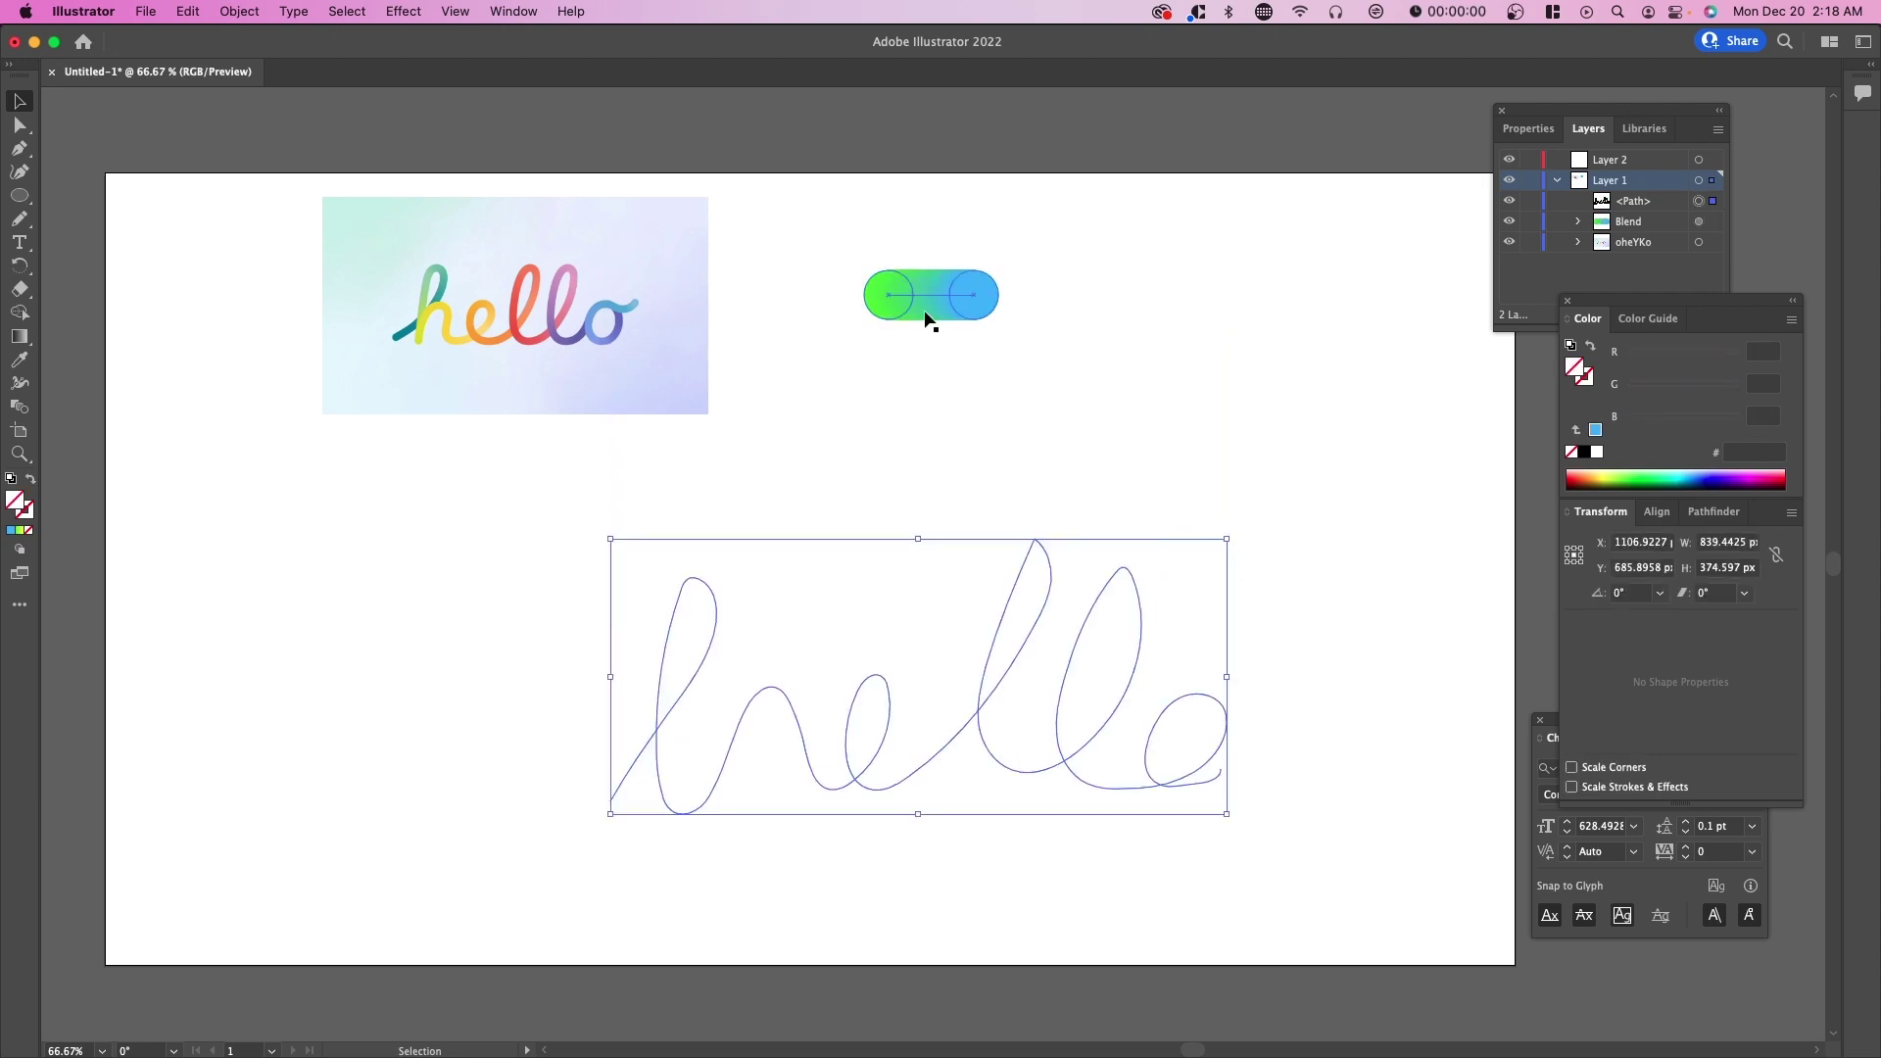
pyautogui.moveTo(1228, 540); pyautogui.dragTo(1384, 482)
pyautogui.click(1138, 378)
# Retry Replace Spine on the enlarged hello path and pill blend, then undo it again
pyautogui.moveTo(1238, 247); pyautogui.dragTo(849, 701)
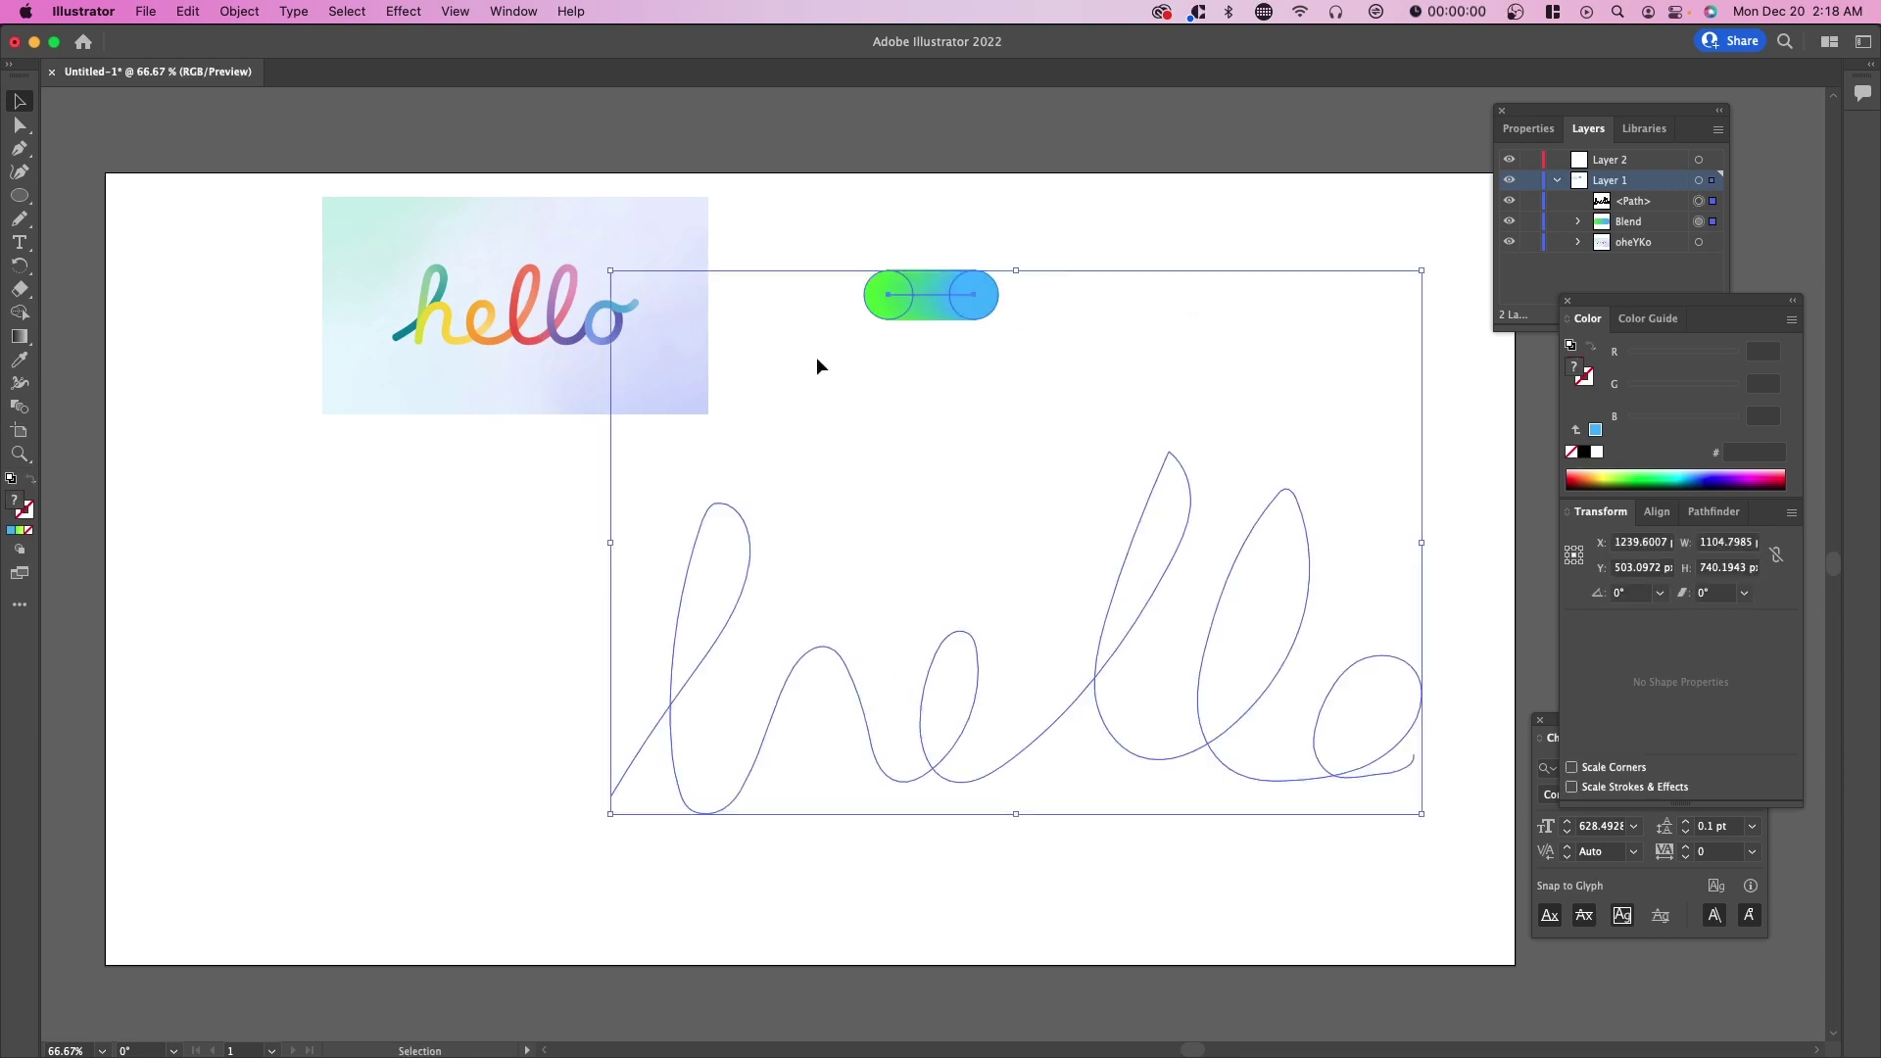
pyautogui.click(240, 11)
pyautogui.moveTo(285, 589)
pyautogui.click(549, 703)
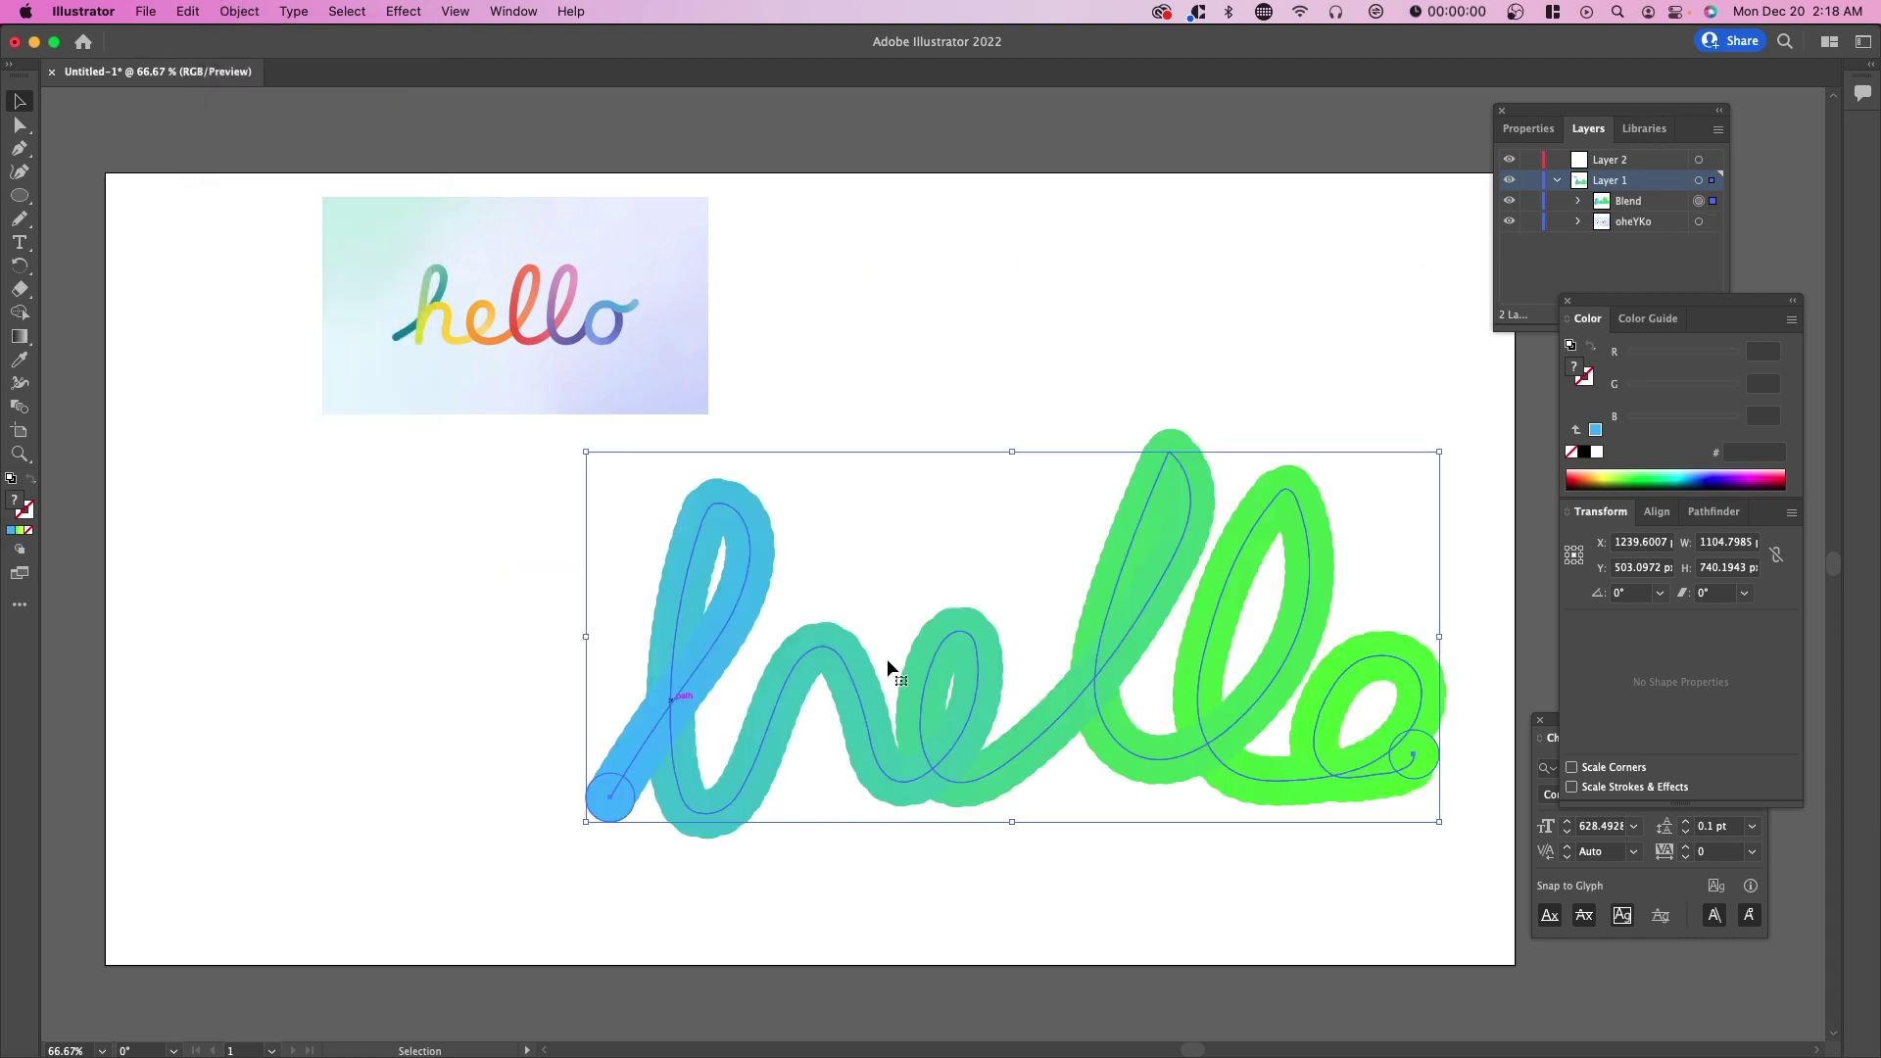
pyautogui.click(1220, 331)
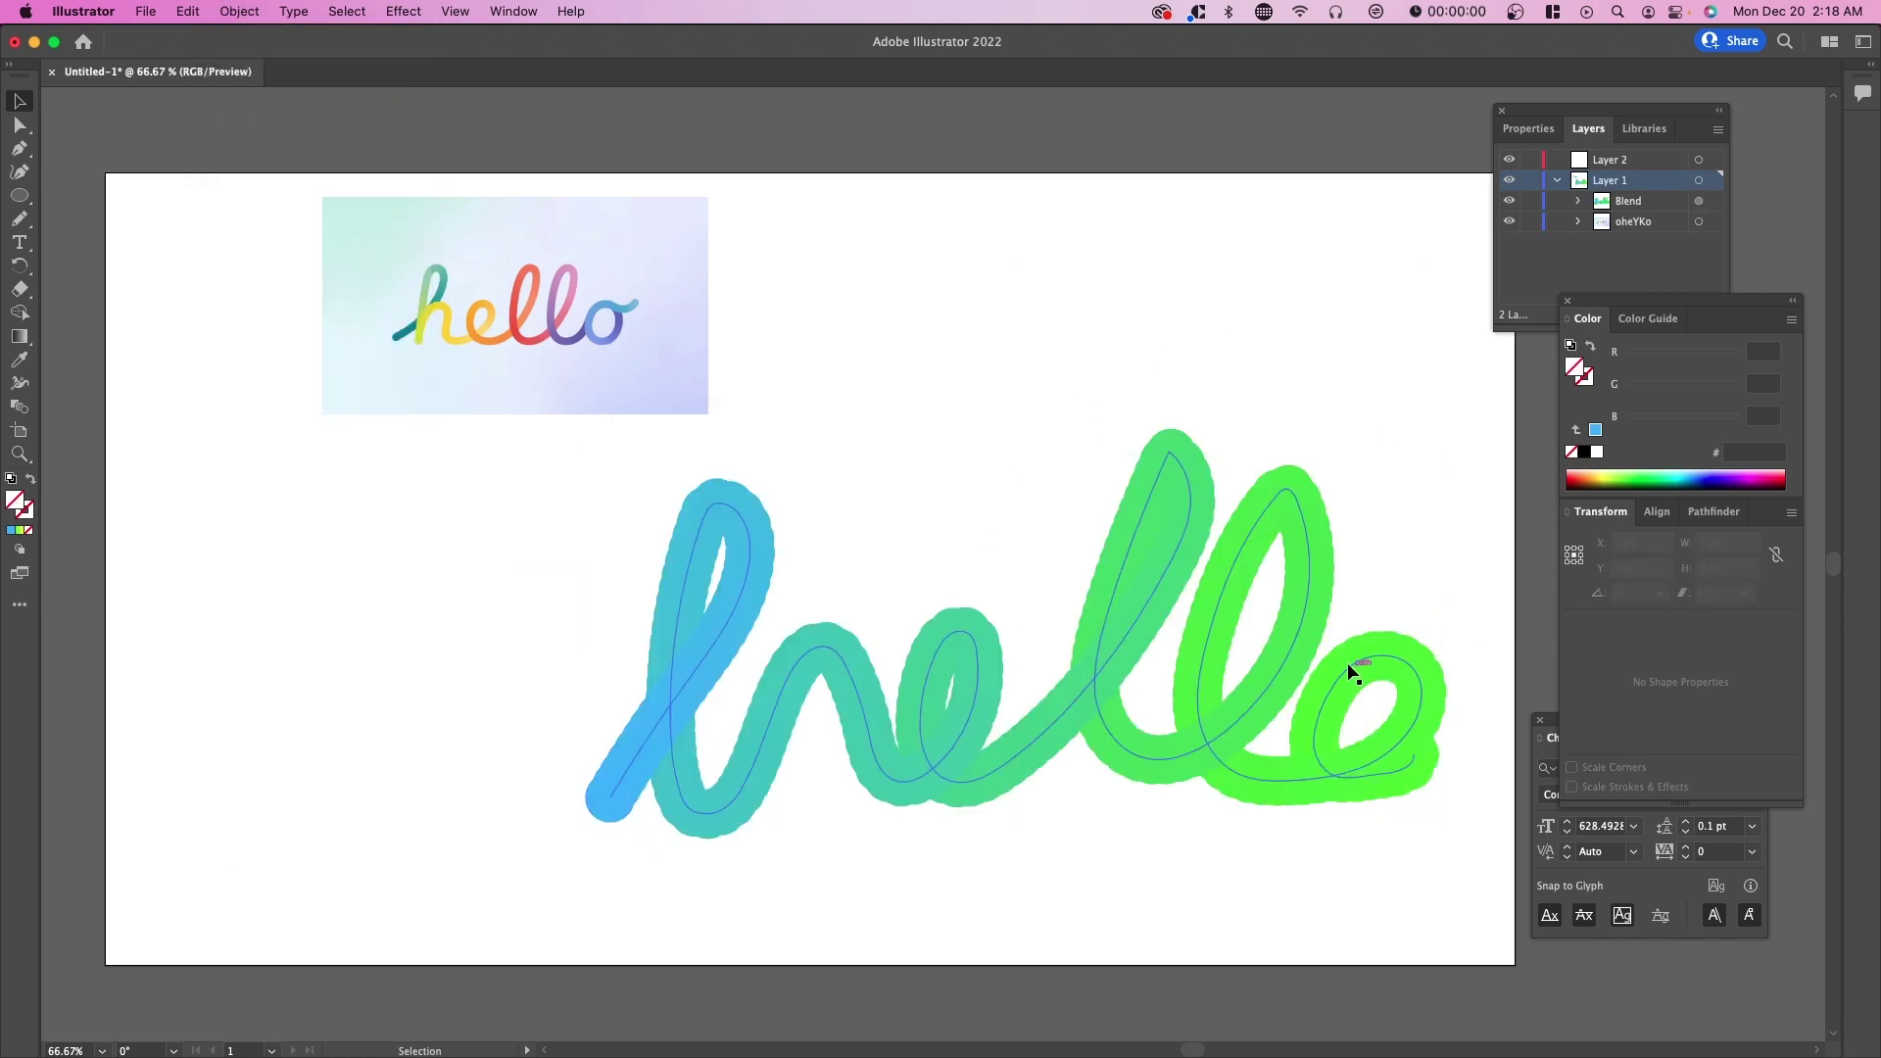
pyautogui.press('cmd+z')
pyautogui.click(1210, 357)
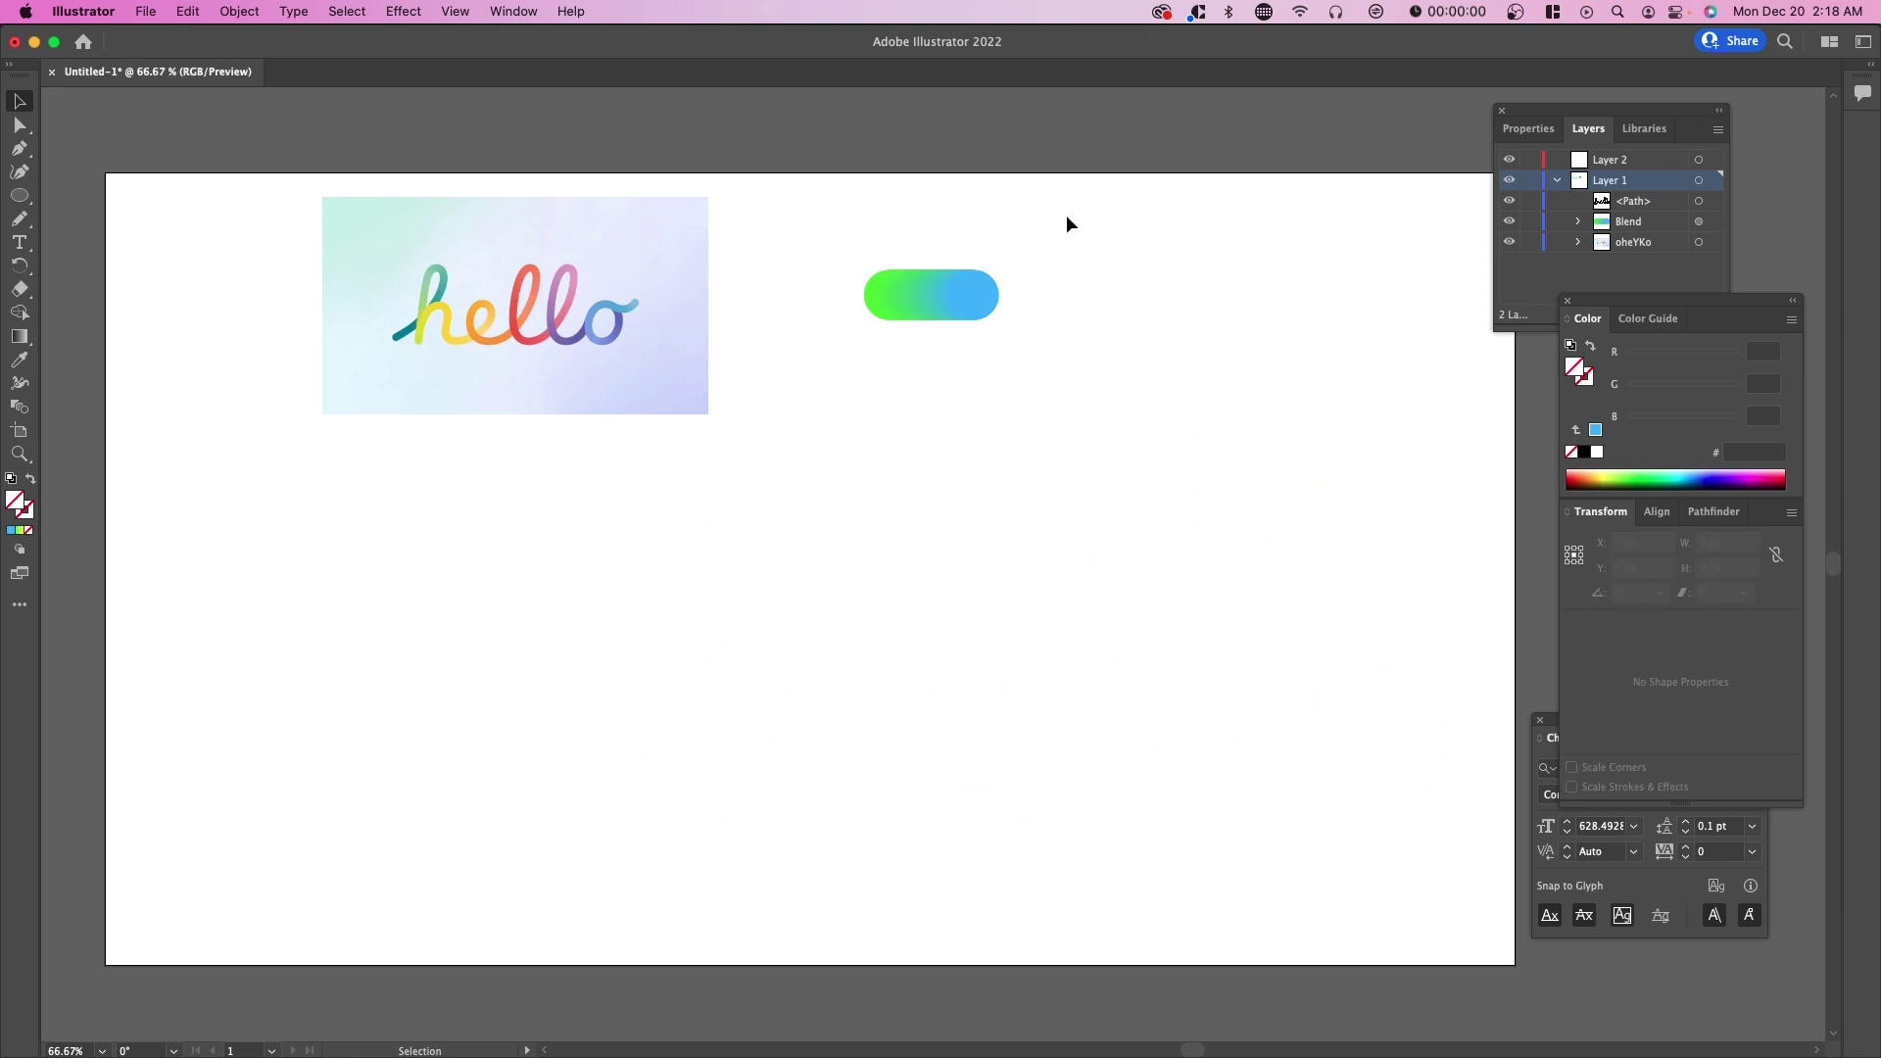
# Release the pill blend into separate green and blue circles and drag the blue one farther right
pyautogui.click(886, 298)
pyautogui.moveTo(886, 298)
pyautogui.mouseDown()
pyautogui.moveTo(915, 327)
pyautogui.moveTo(819, 529)
pyautogui.moveTo(919, 293)
pyautogui.mouseUp()
pyautogui.click(819, 582)
pyautogui.click(970, 295)
pyautogui.click(239, 10)
pyautogui.moveTo(389, 548)
pyautogui.moveTo(392, 590)
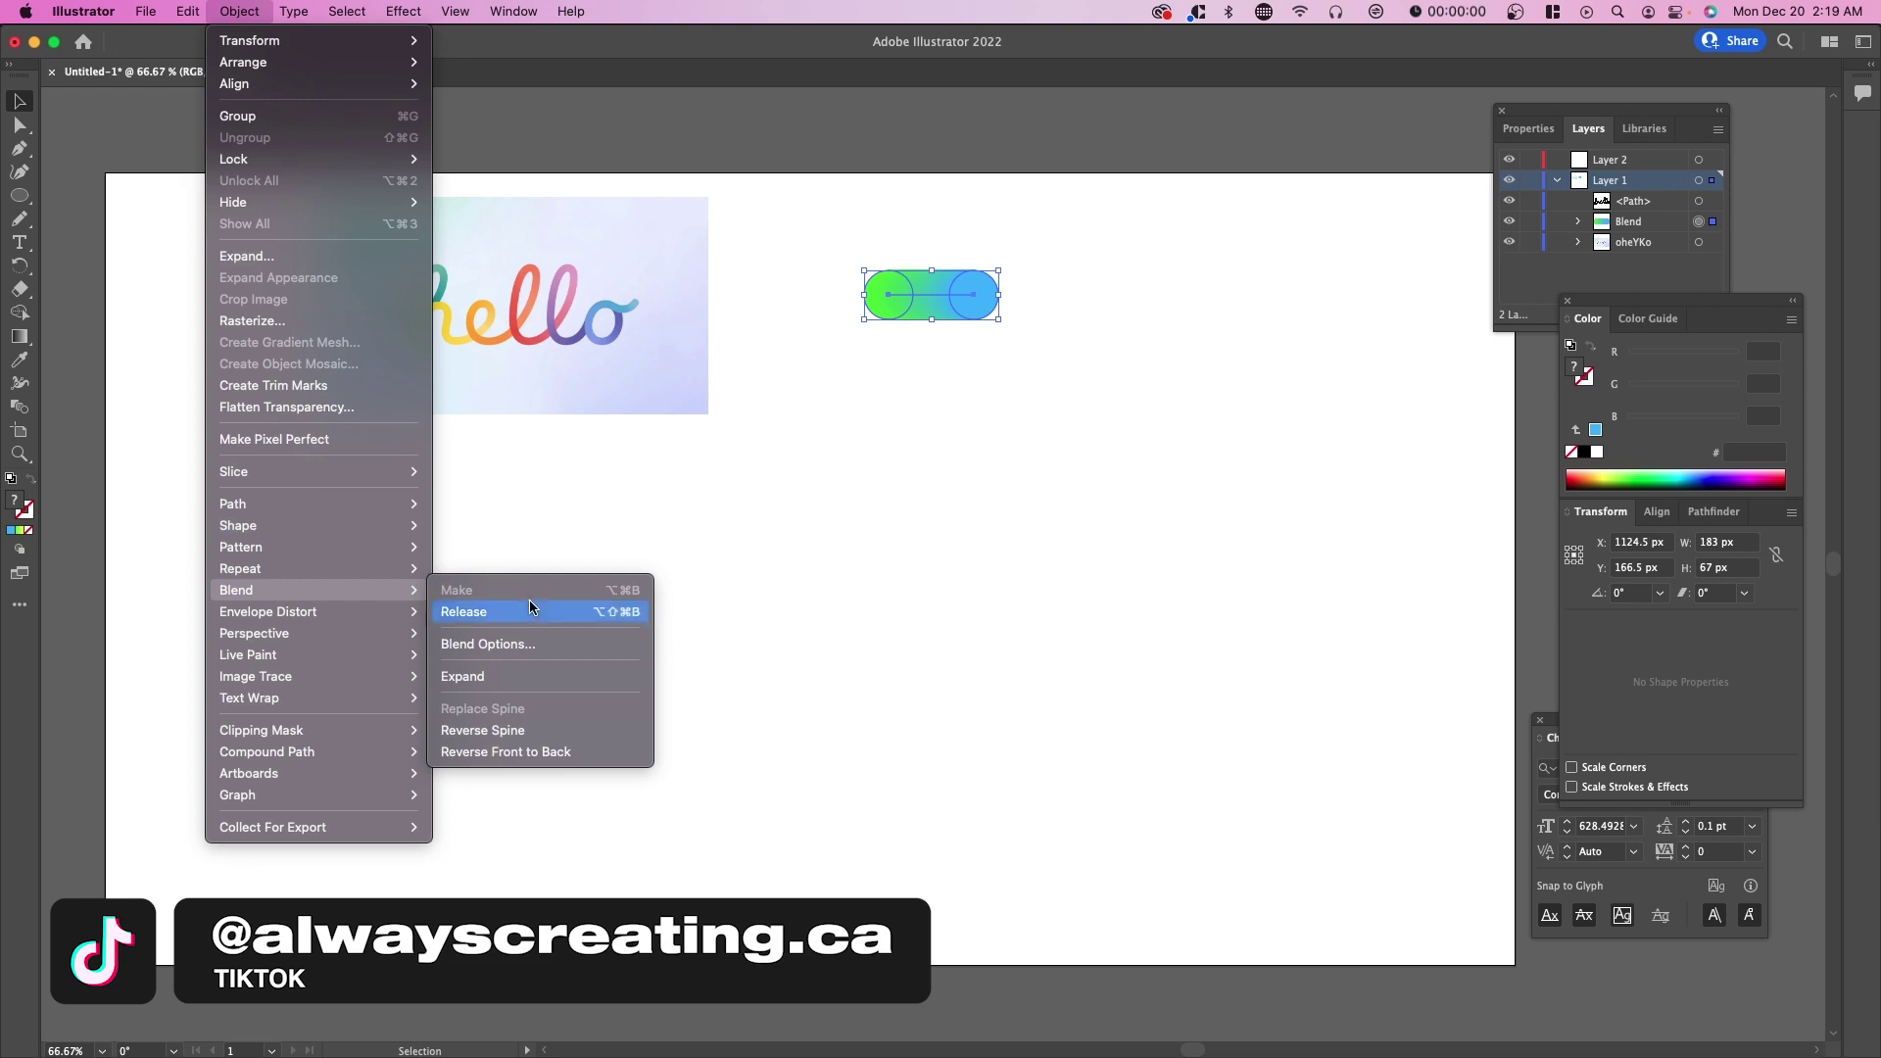
pyautogui.click(534, 608)
pyautogui.moveTo(973, 298); pyautogui.dragTo(1349, 294)
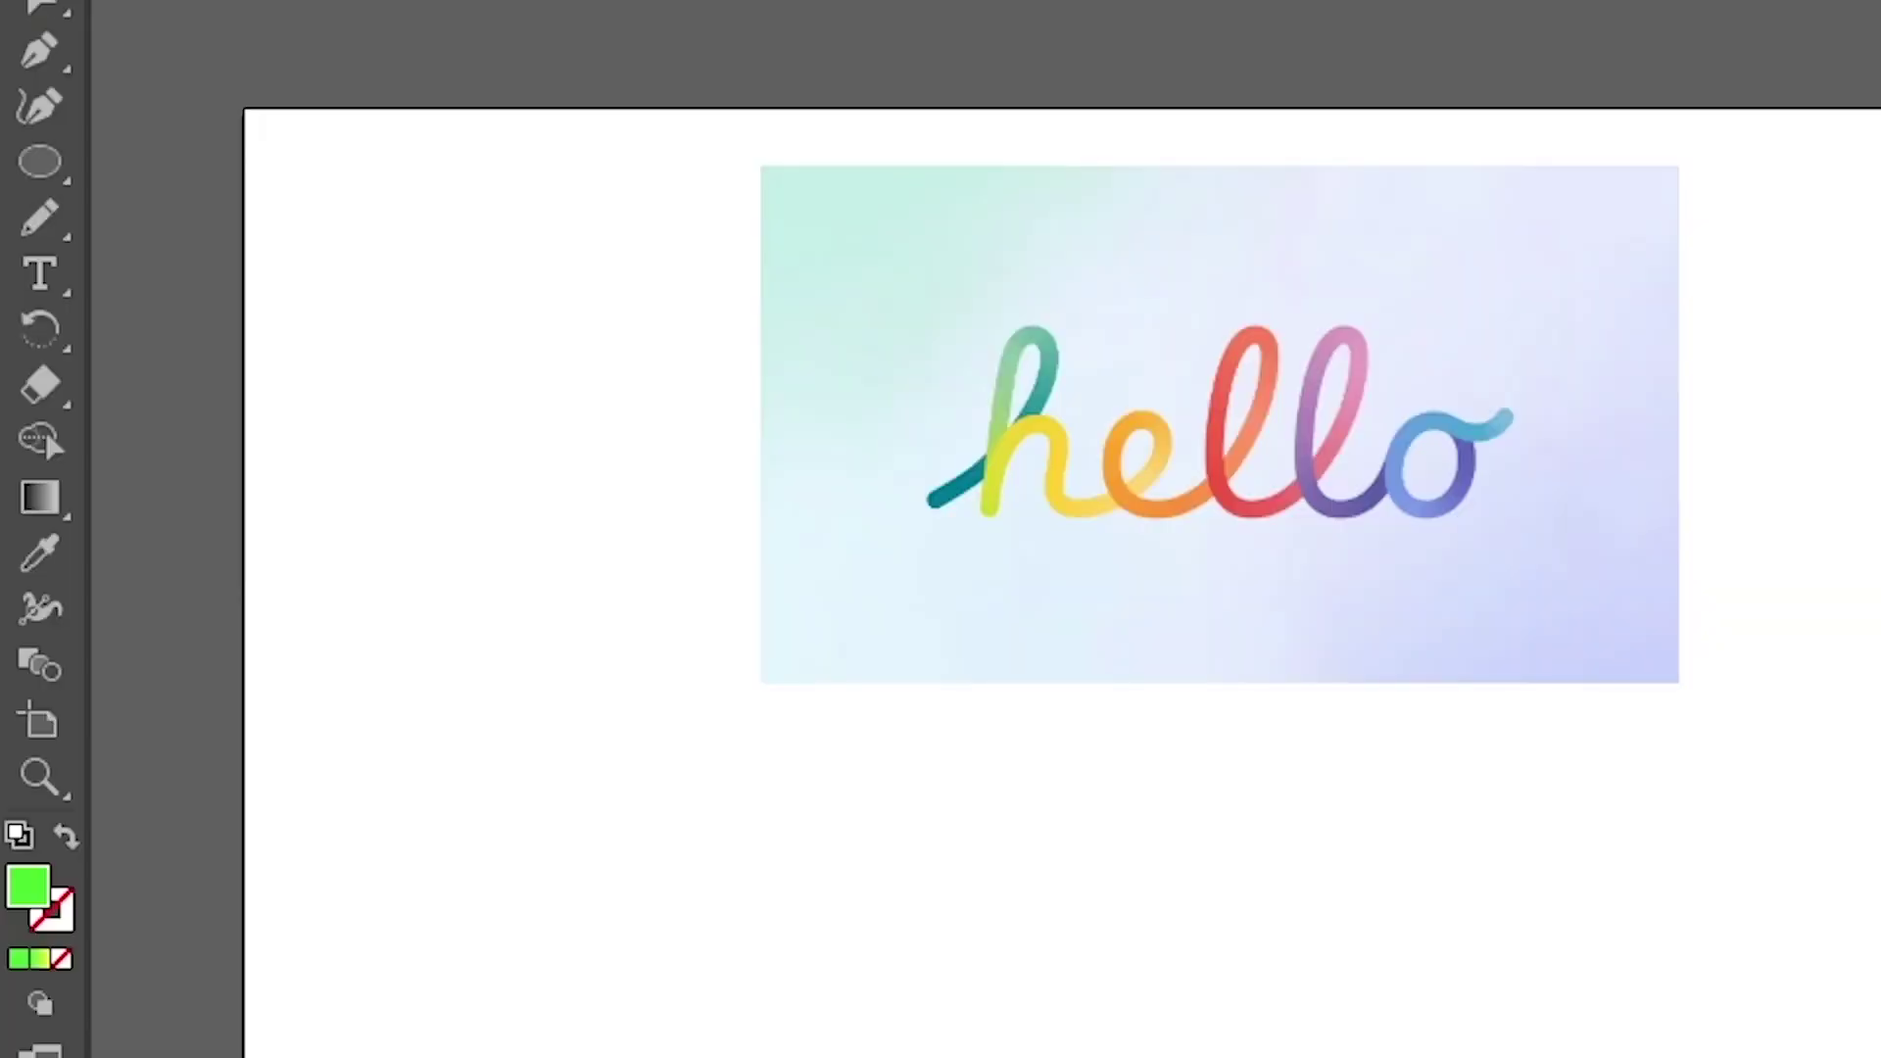
# Select the blue circle and apply the green-to-yellow gradient to it with the Gradient tool
pyautogui.click(35, 517)
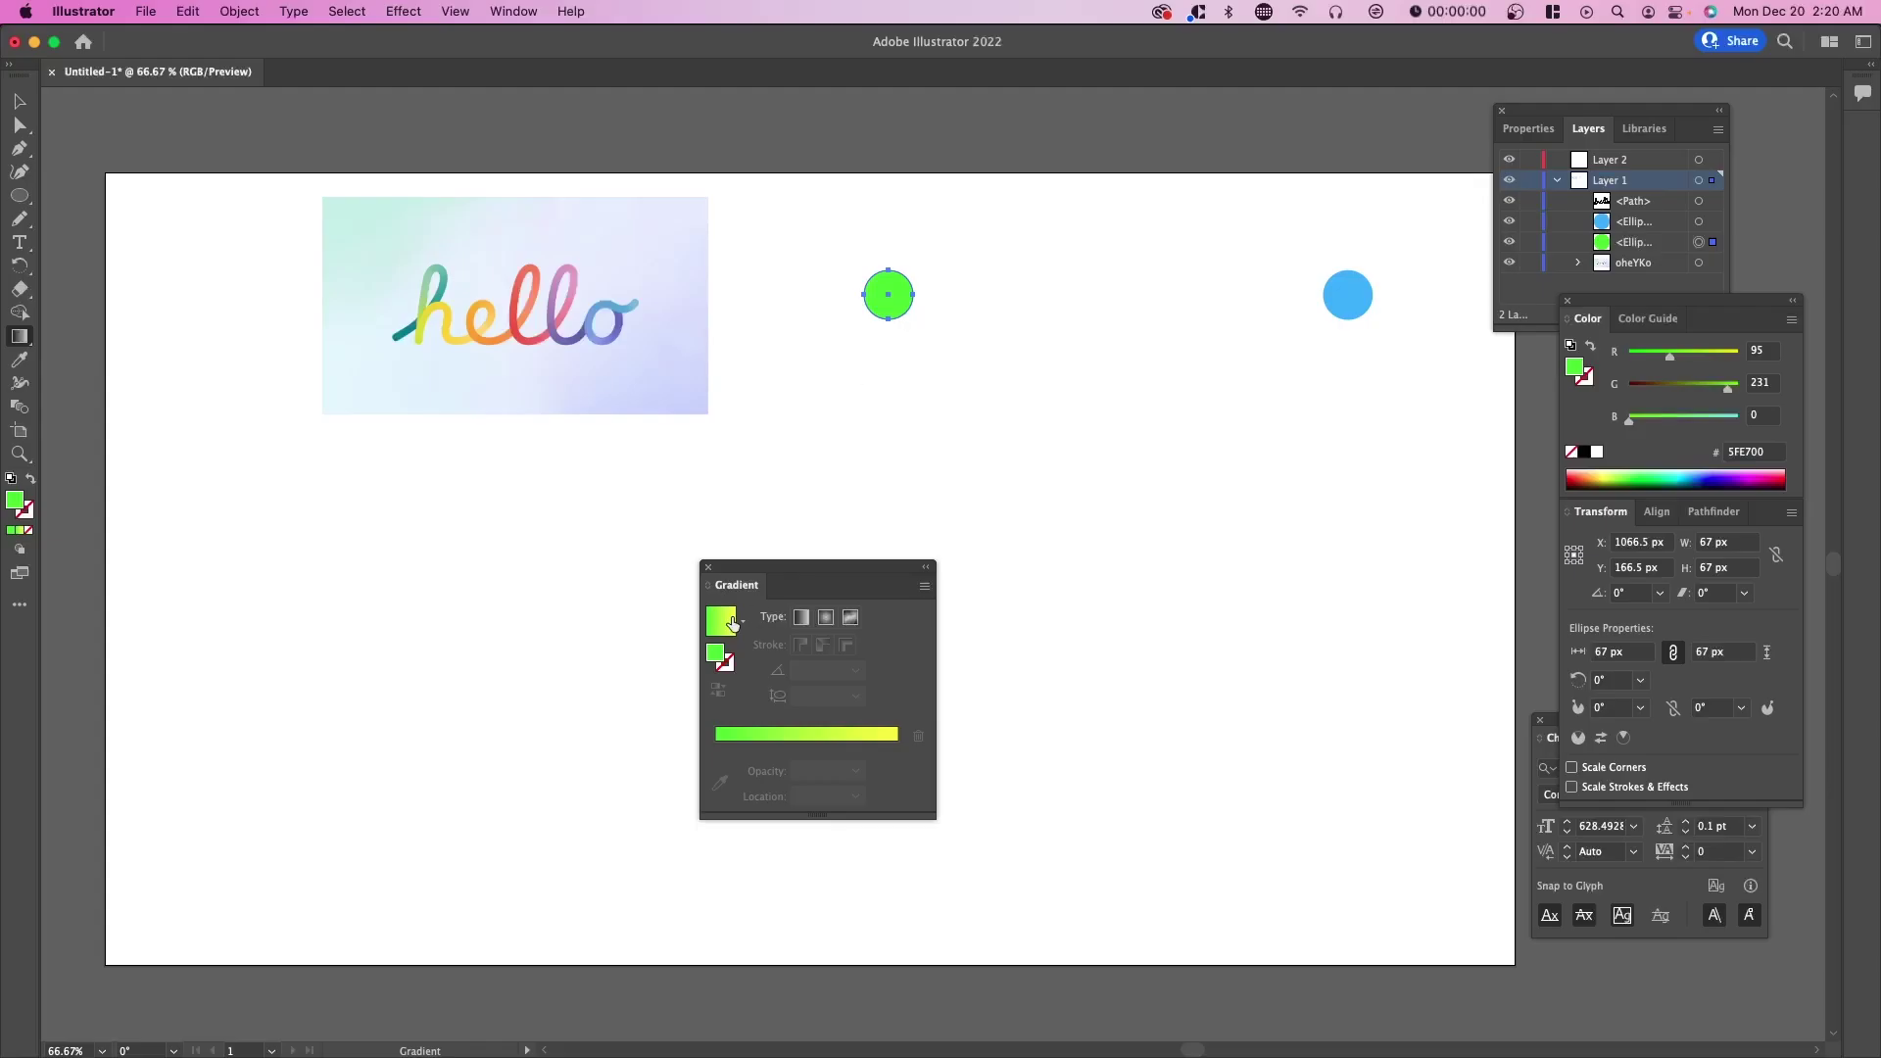
pyautogui.click(890, 299)
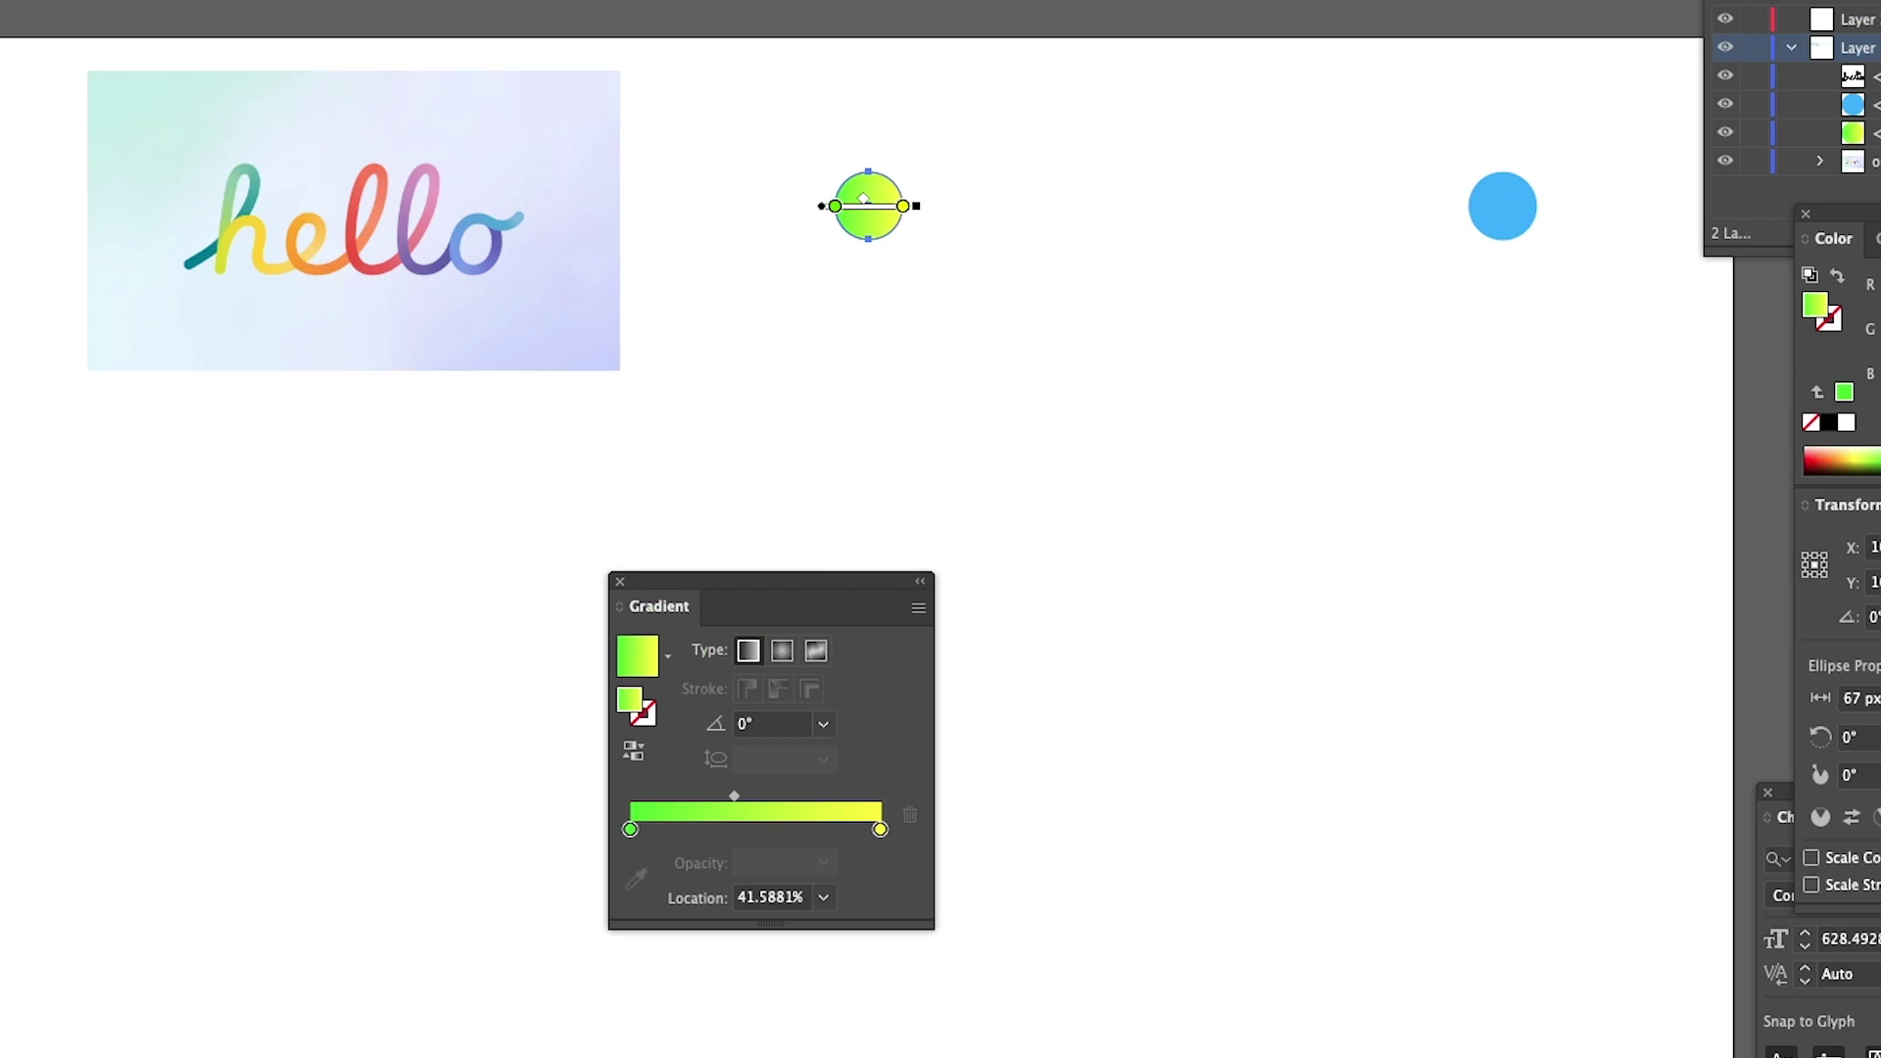
pyautogui.press('v')
pyautogui.click(1499, 210)
pyautogui.press('g')
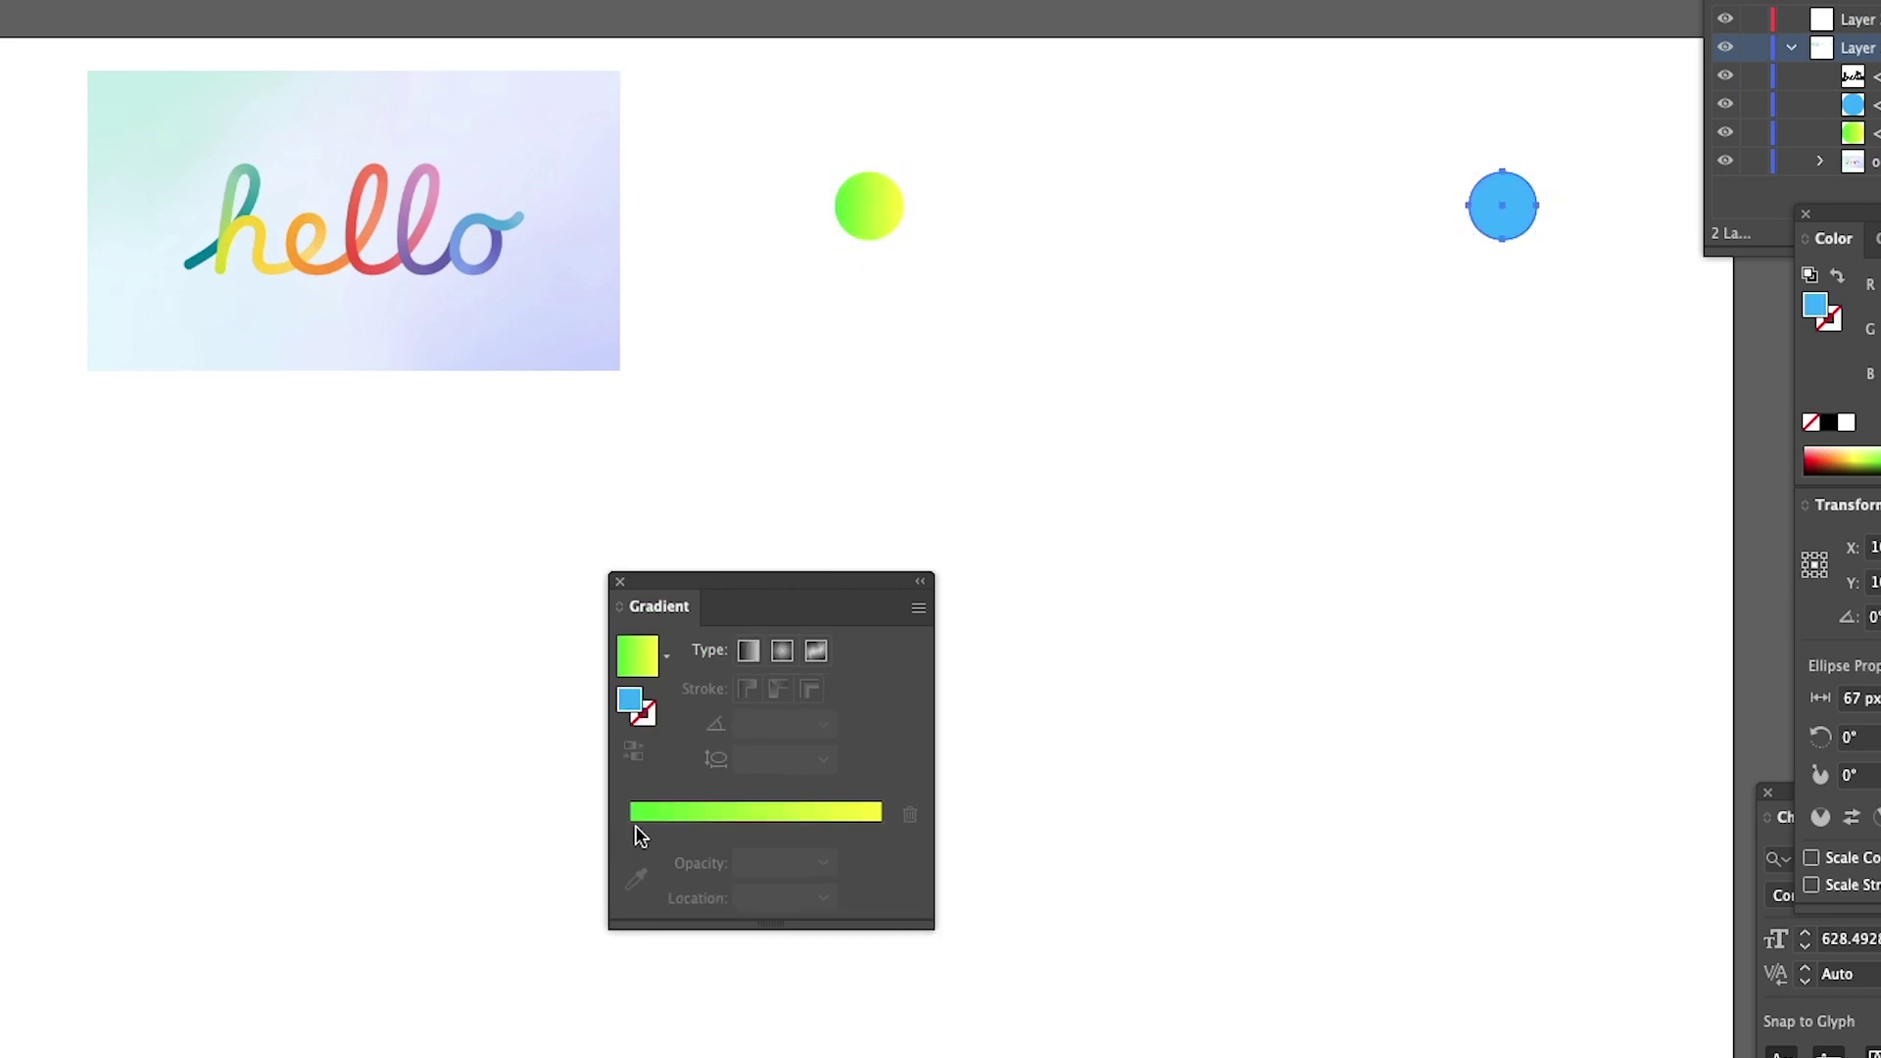
pyautogui.click(662, 813)
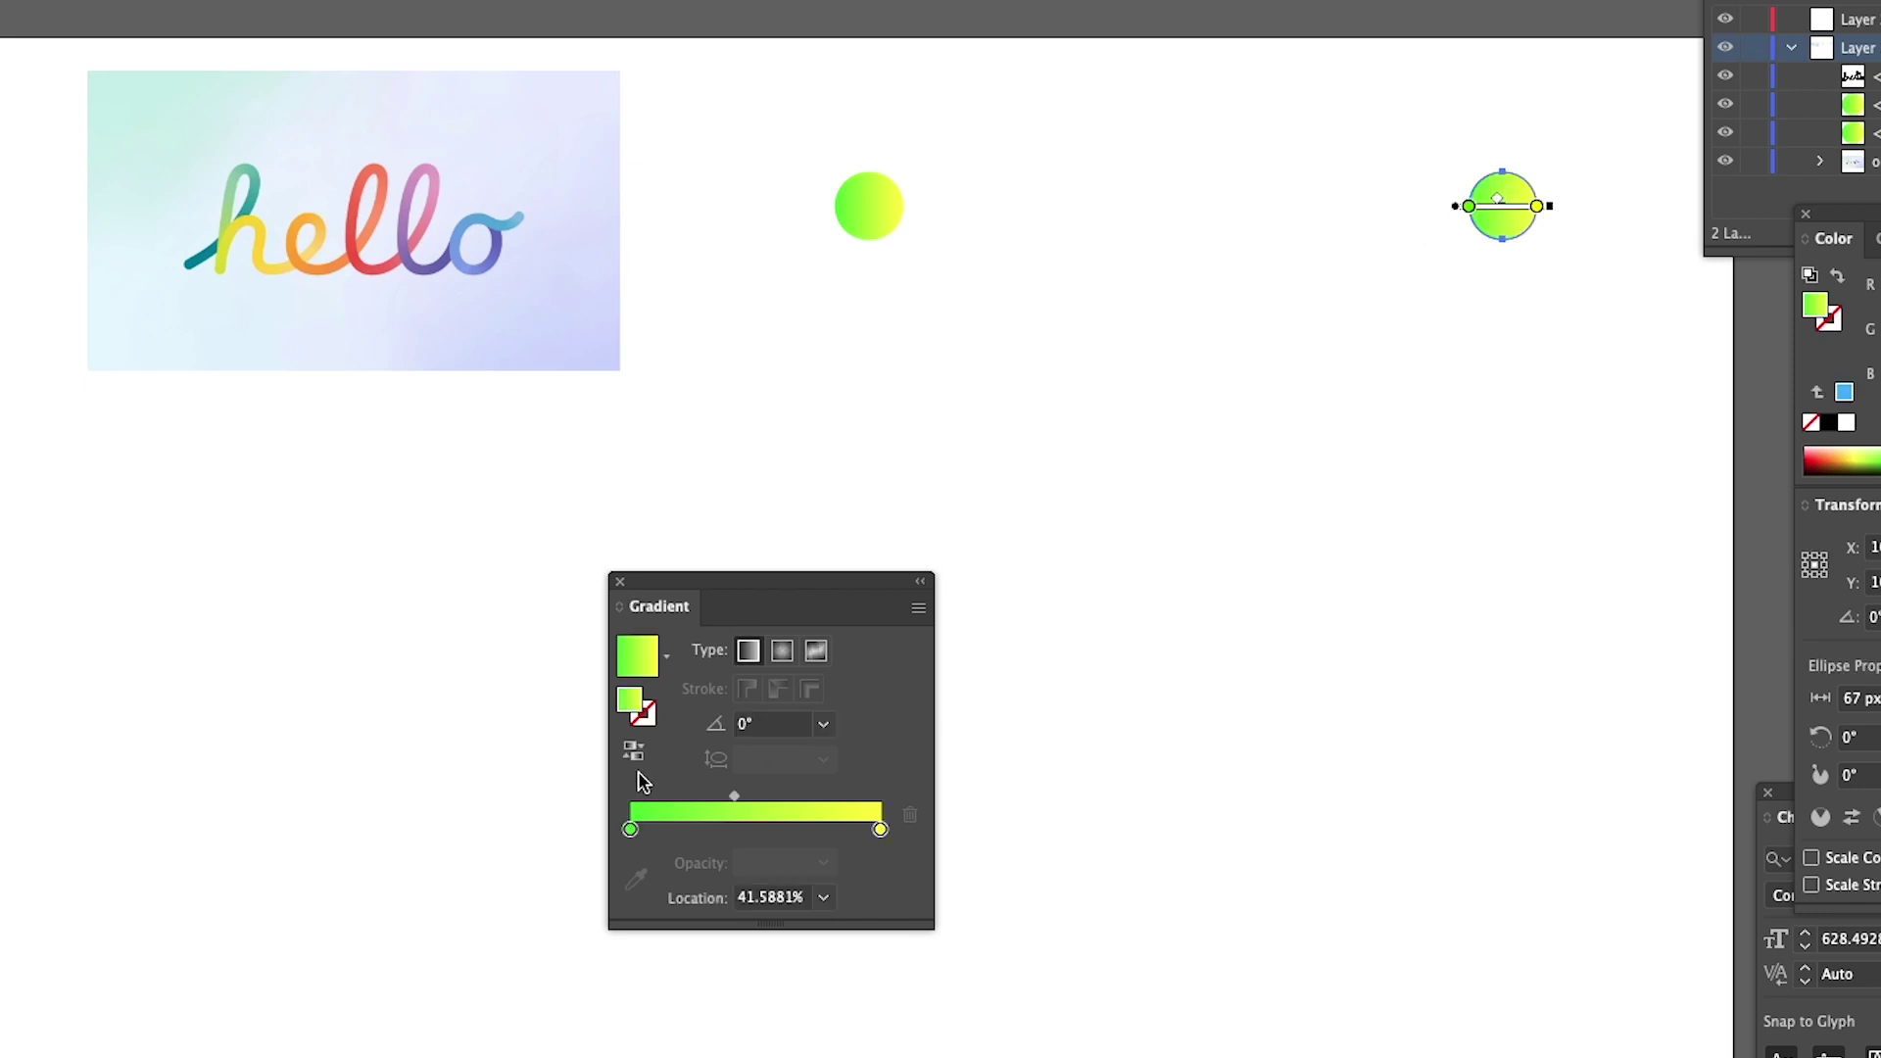
# Change the circle's gradient stops to blue and magenta, then select both circles
pyautogui.doubleClick(630, 830)
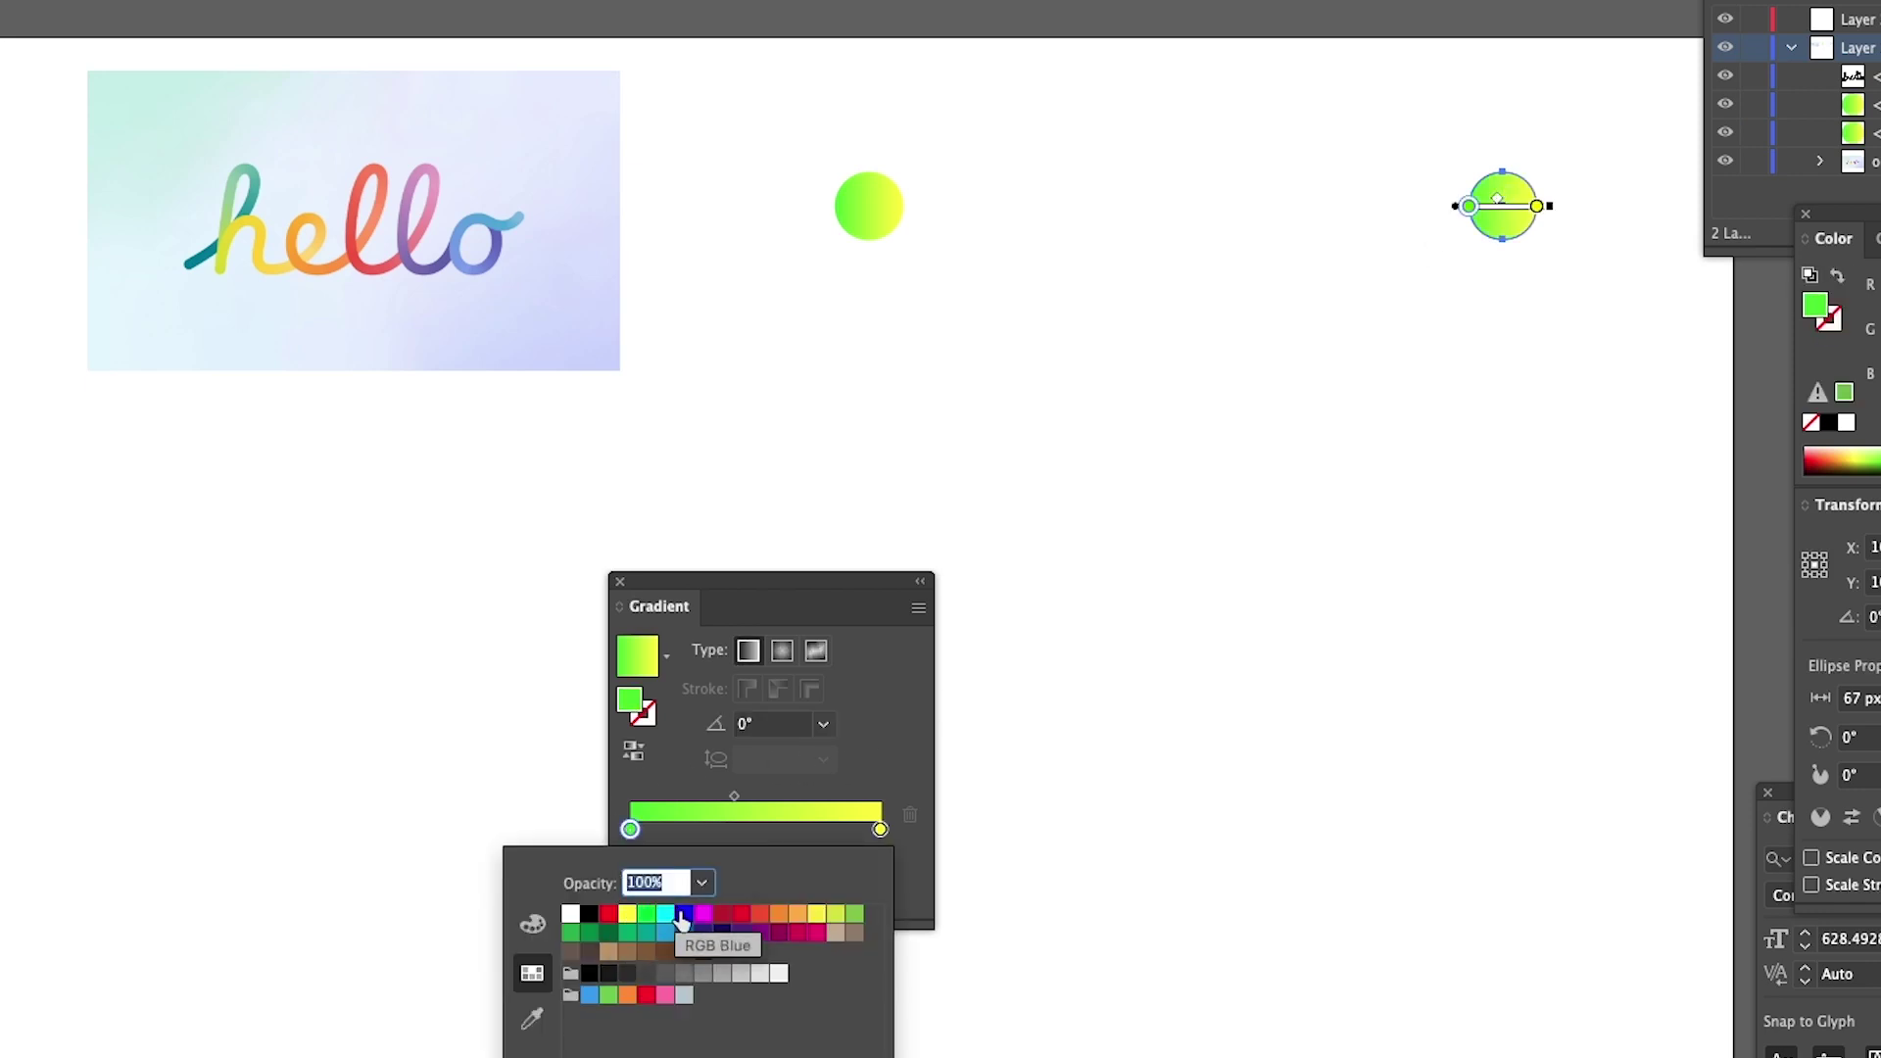
pyautogui.click(684, 913)
pyautogui.click(880, 830)
pyautogui.doubleClick(880, 830)
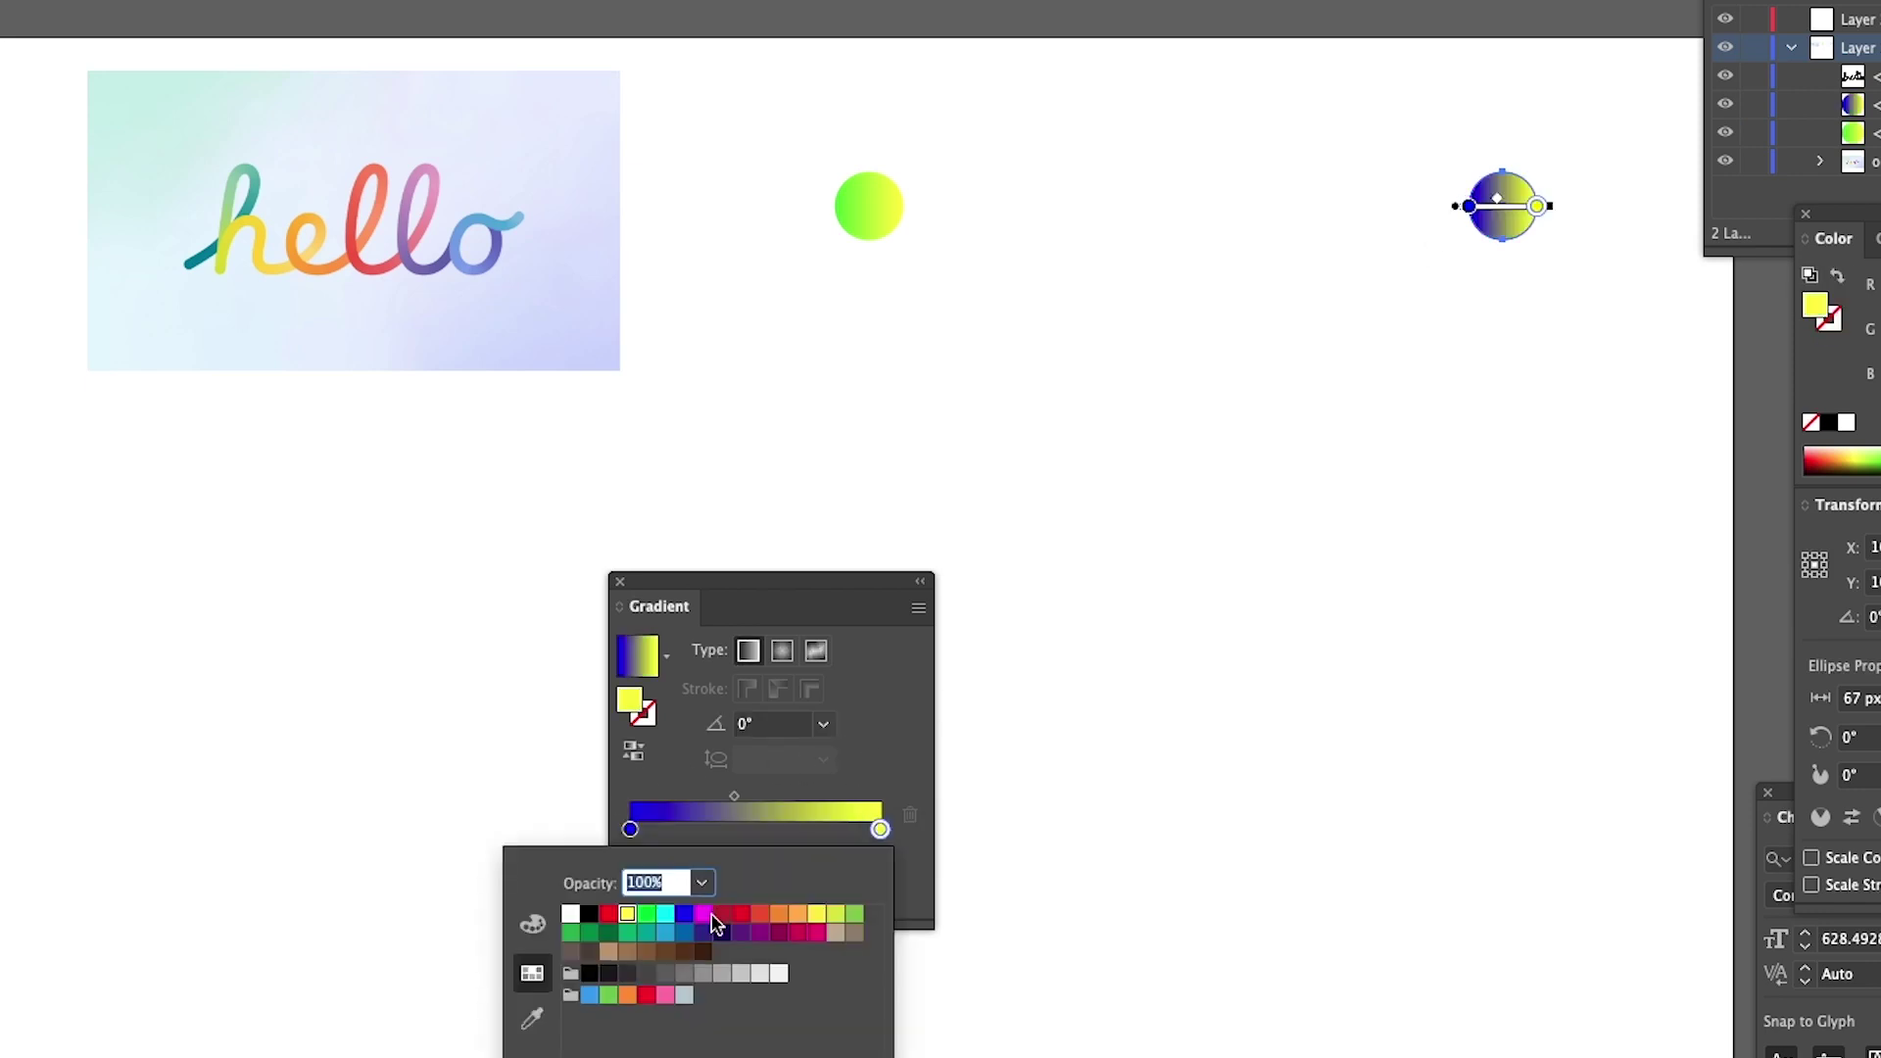
pyautogui.click(705, 914)
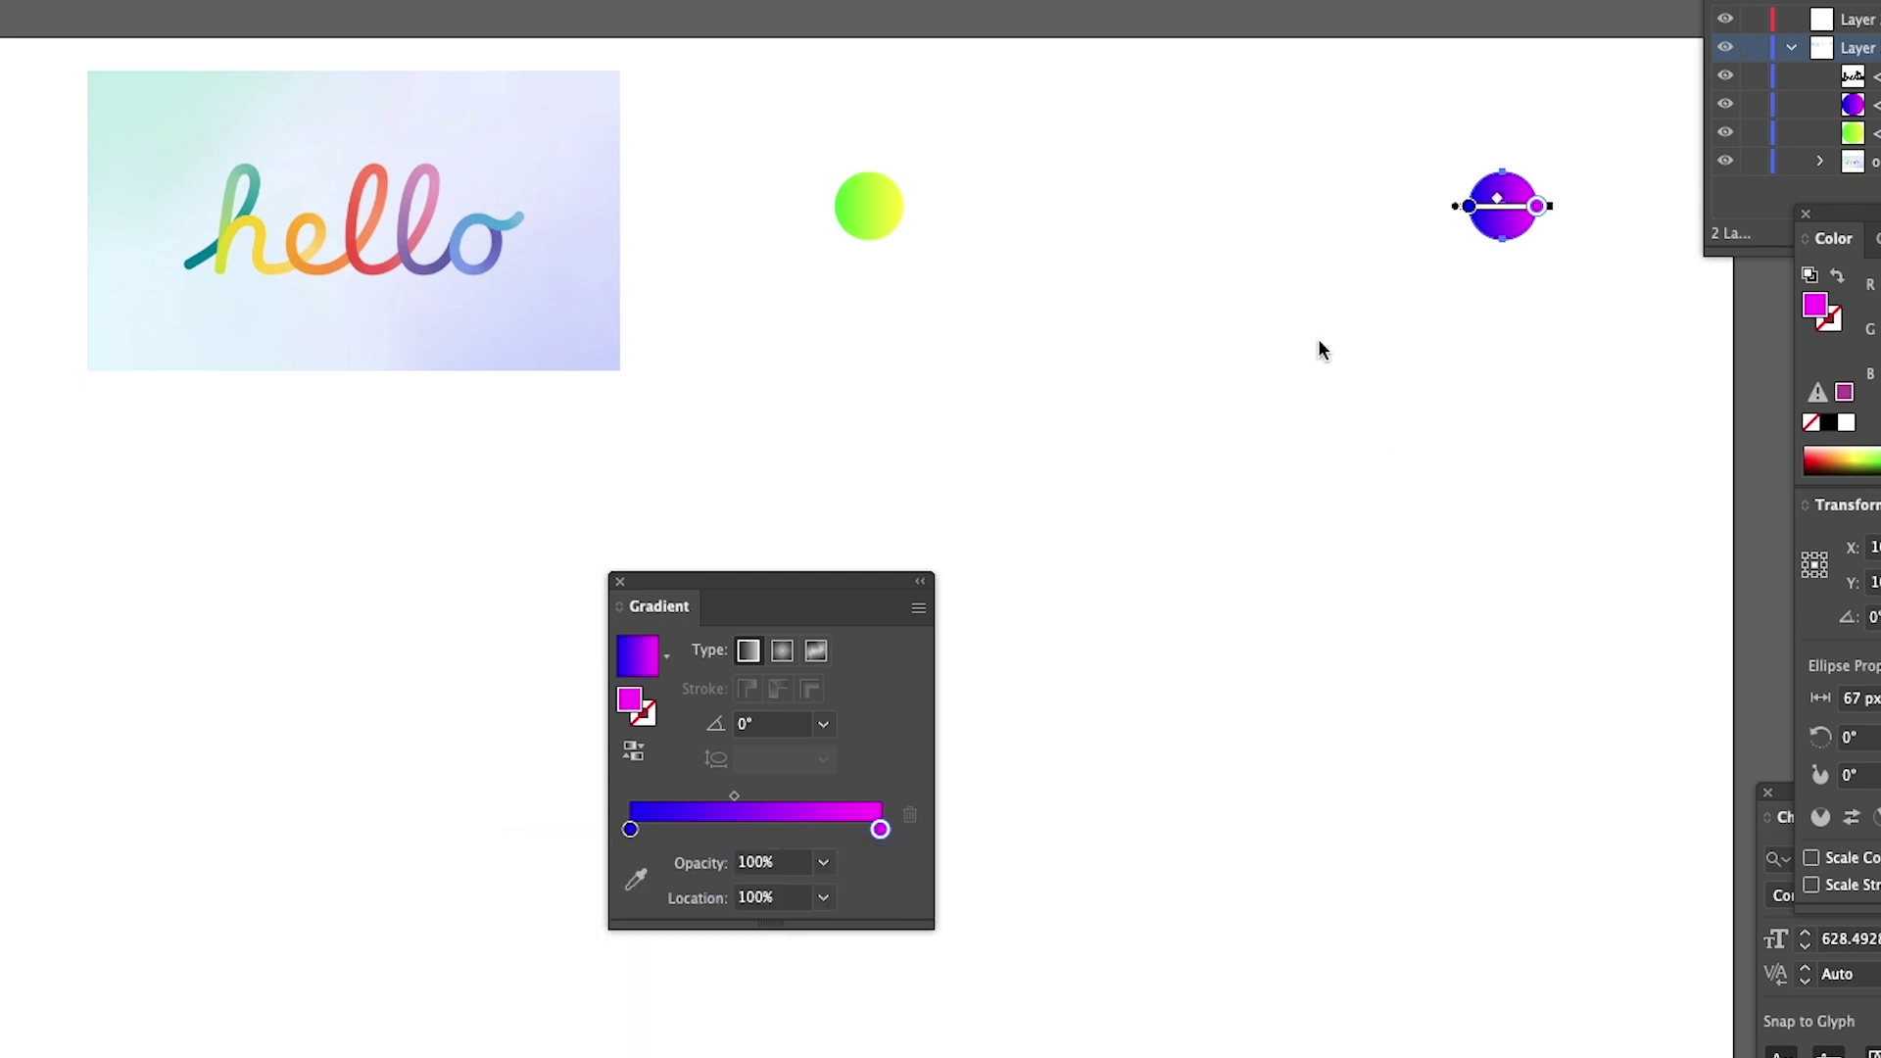
pyautogui.moveTo(682, 604); pyautogui.dragTo(507, 626)
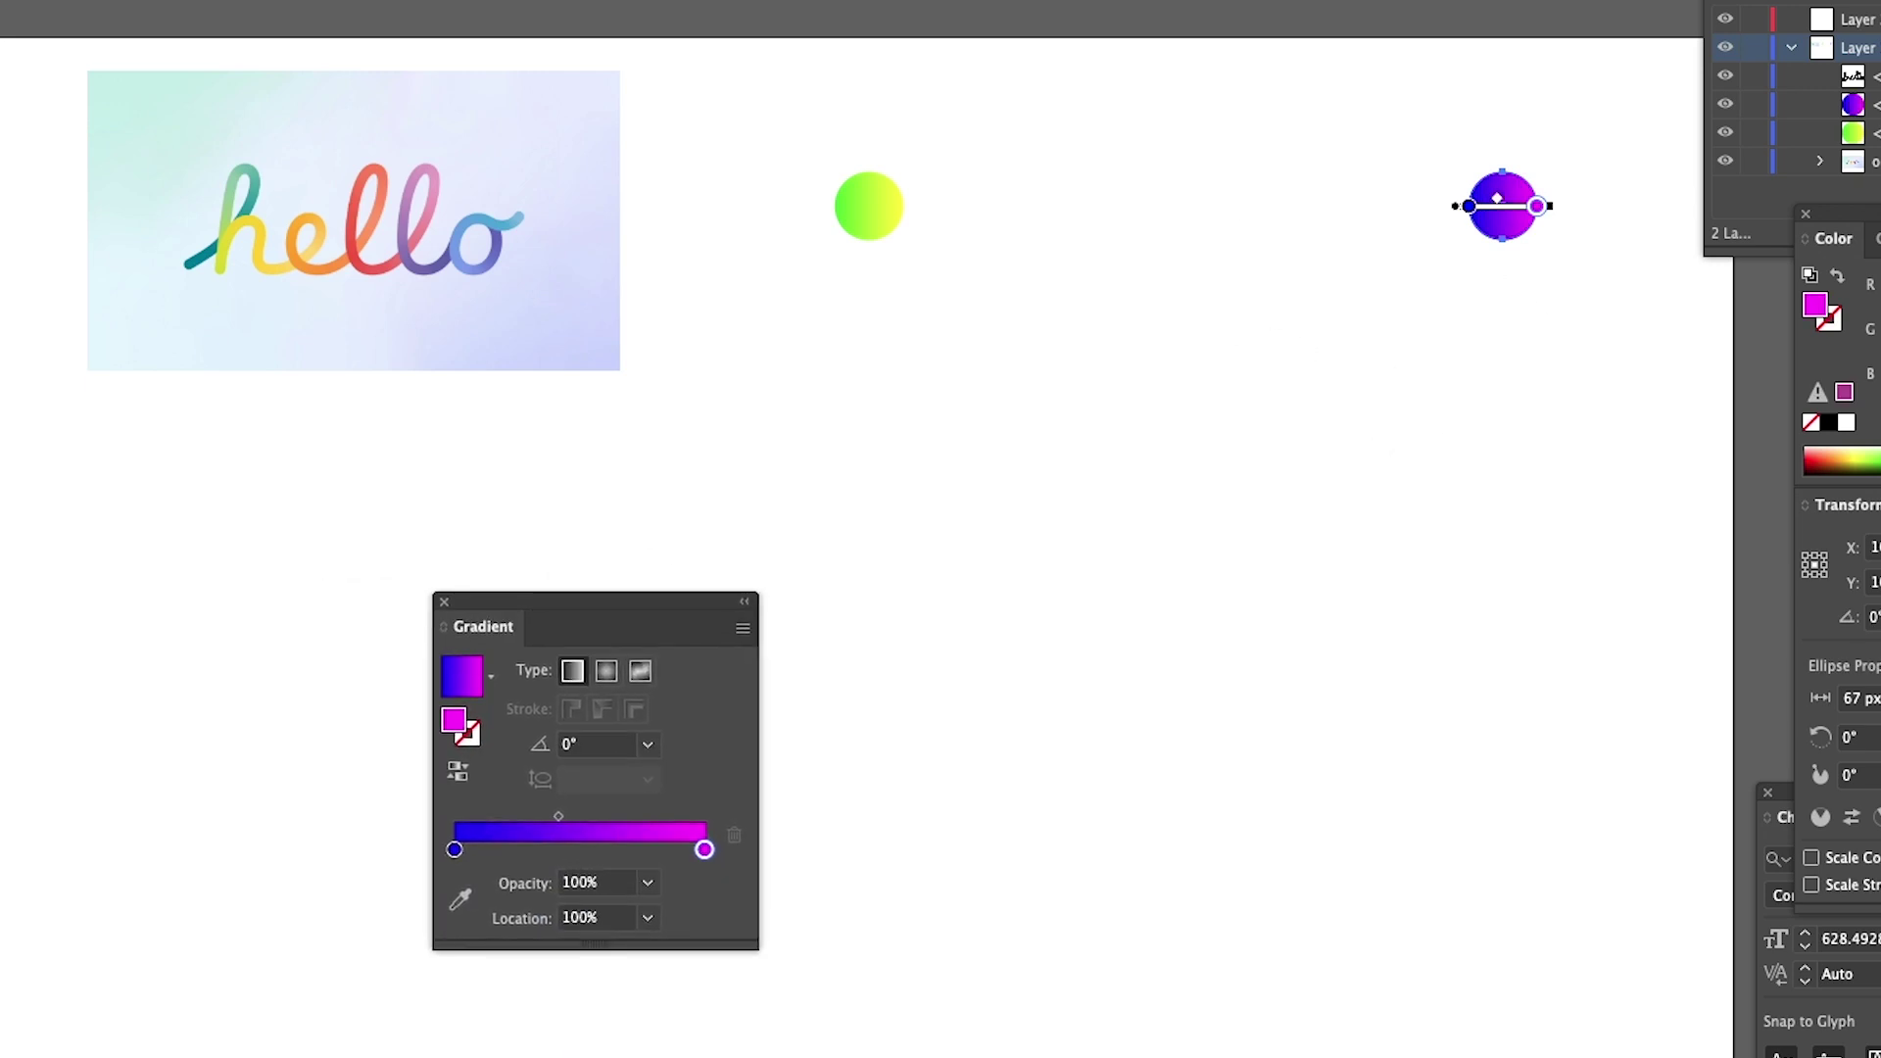
pyautogui.click(988, 185)
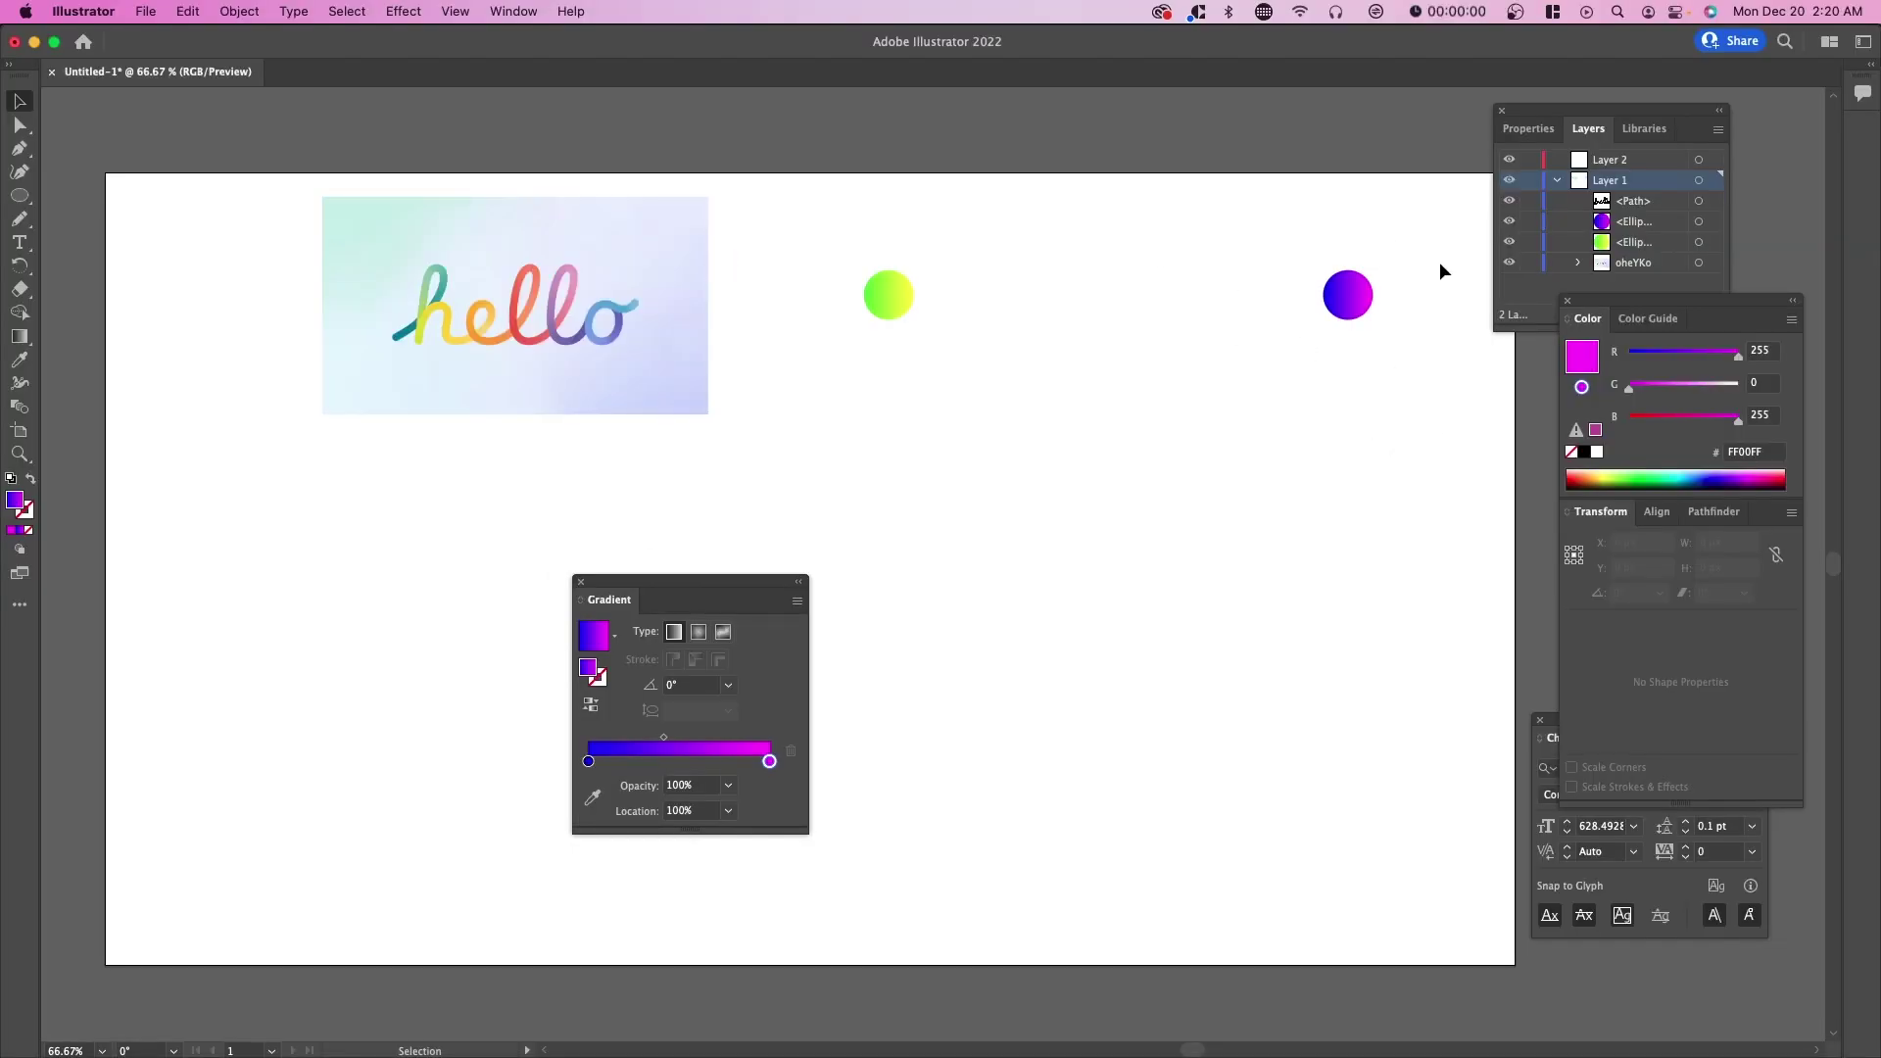
pyautogui.moveTo(1448, 258); pyautogui.dragTo(870, 319)
# Make a blend between the two gradient circles with Object > Blend > Make
pyautogui.click(239, 11)
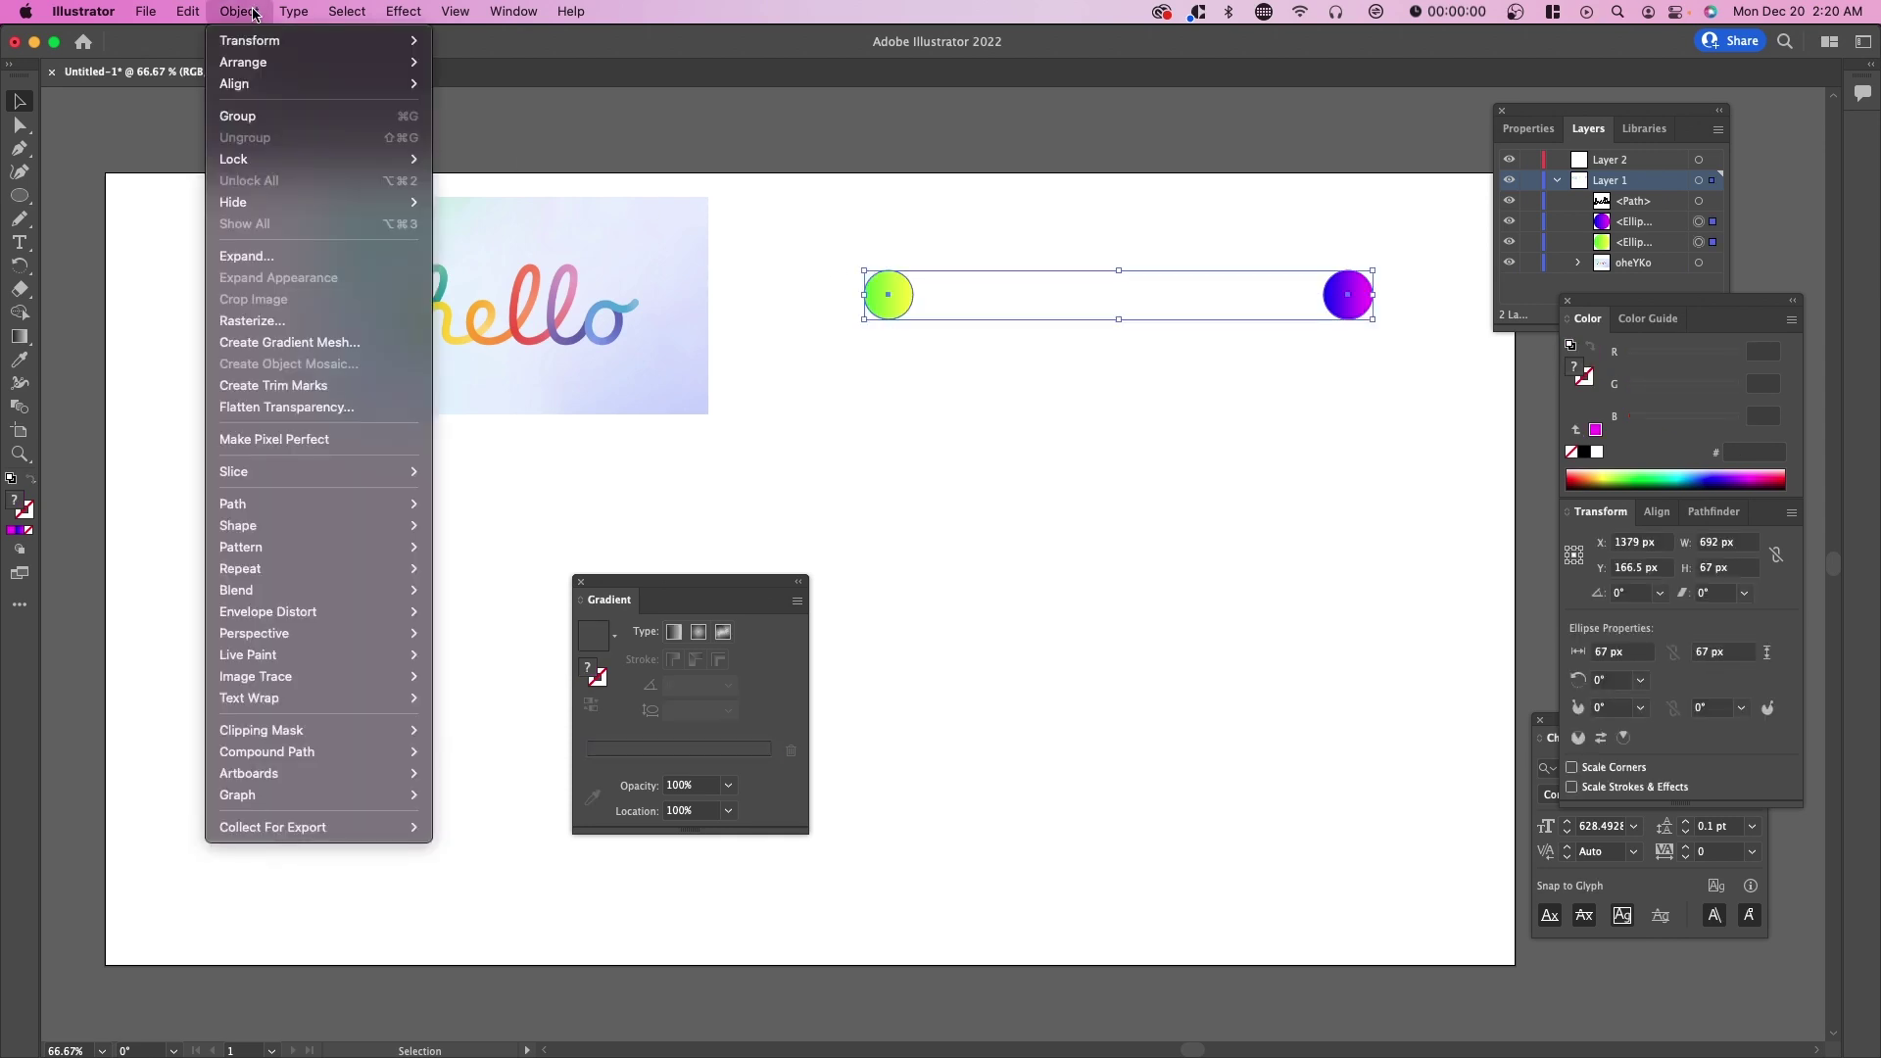
pyautogui.moveTo(368, 591)
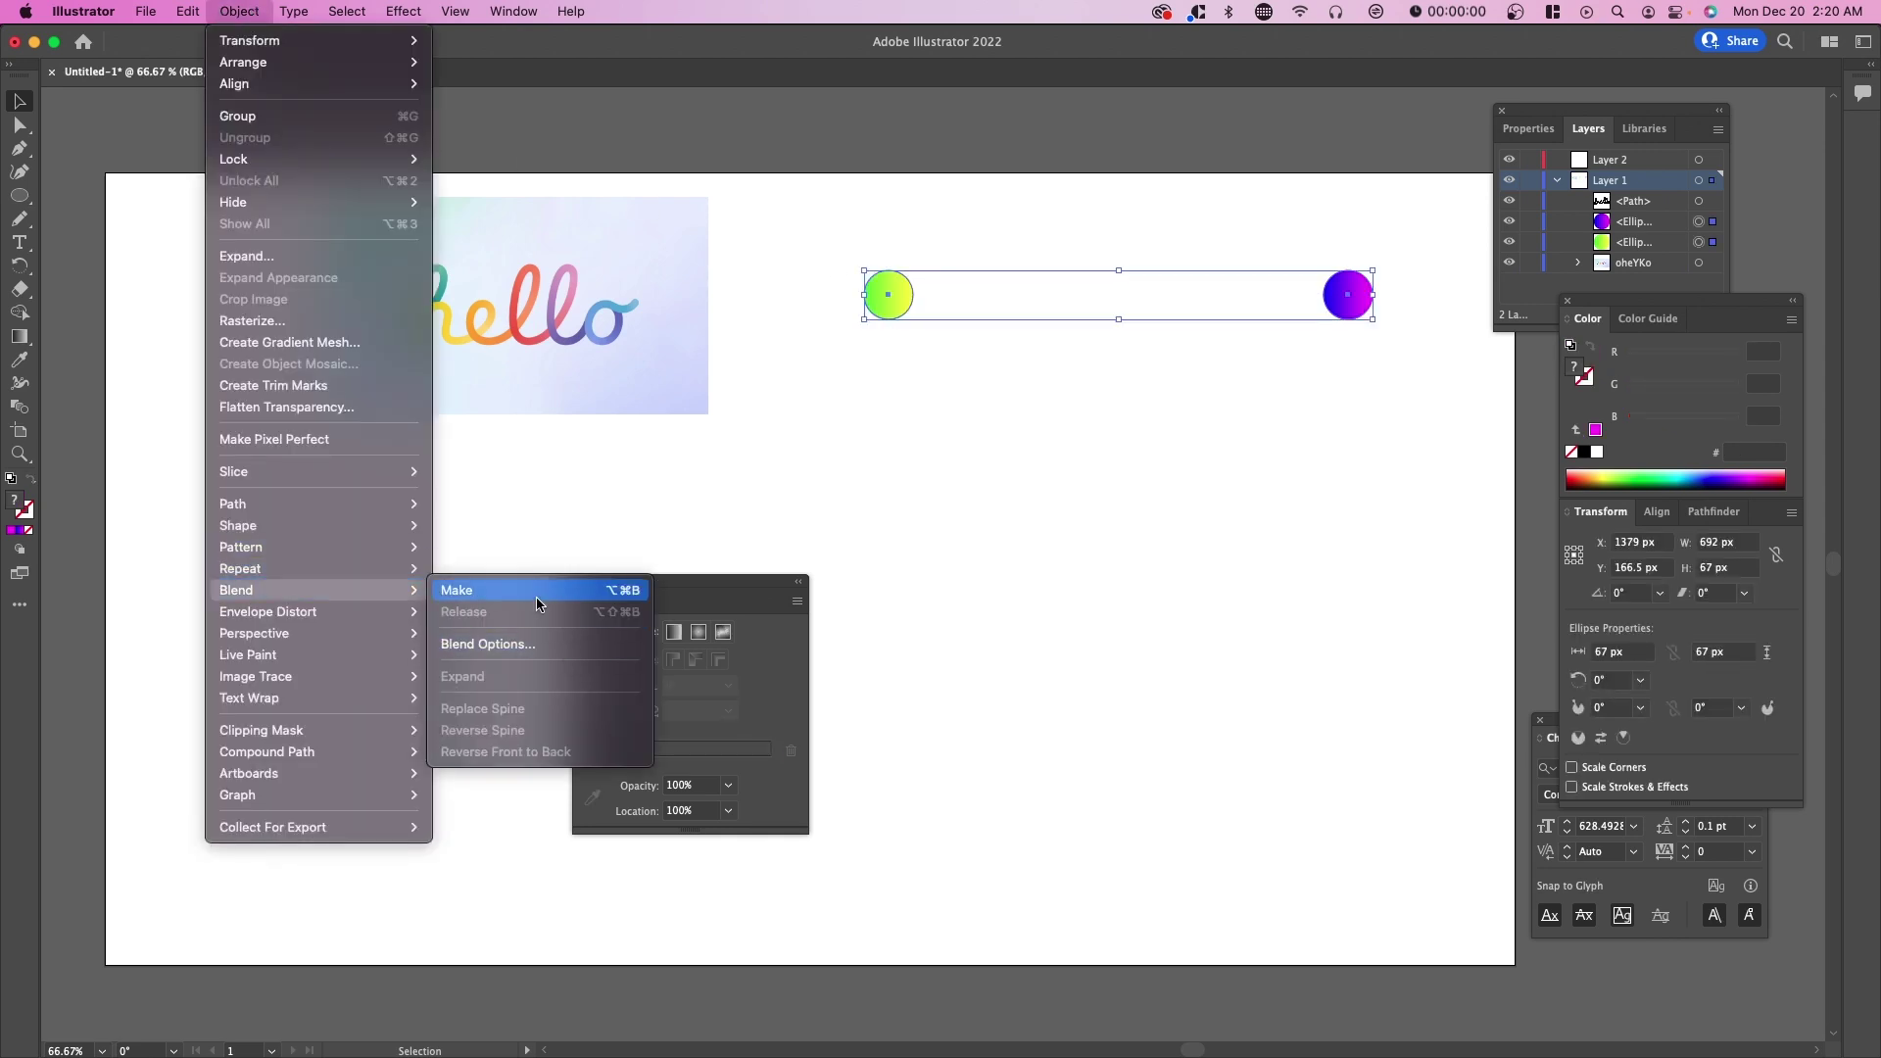
pyautogui.click(641, 591)
pyautogui.click(1205, 319)
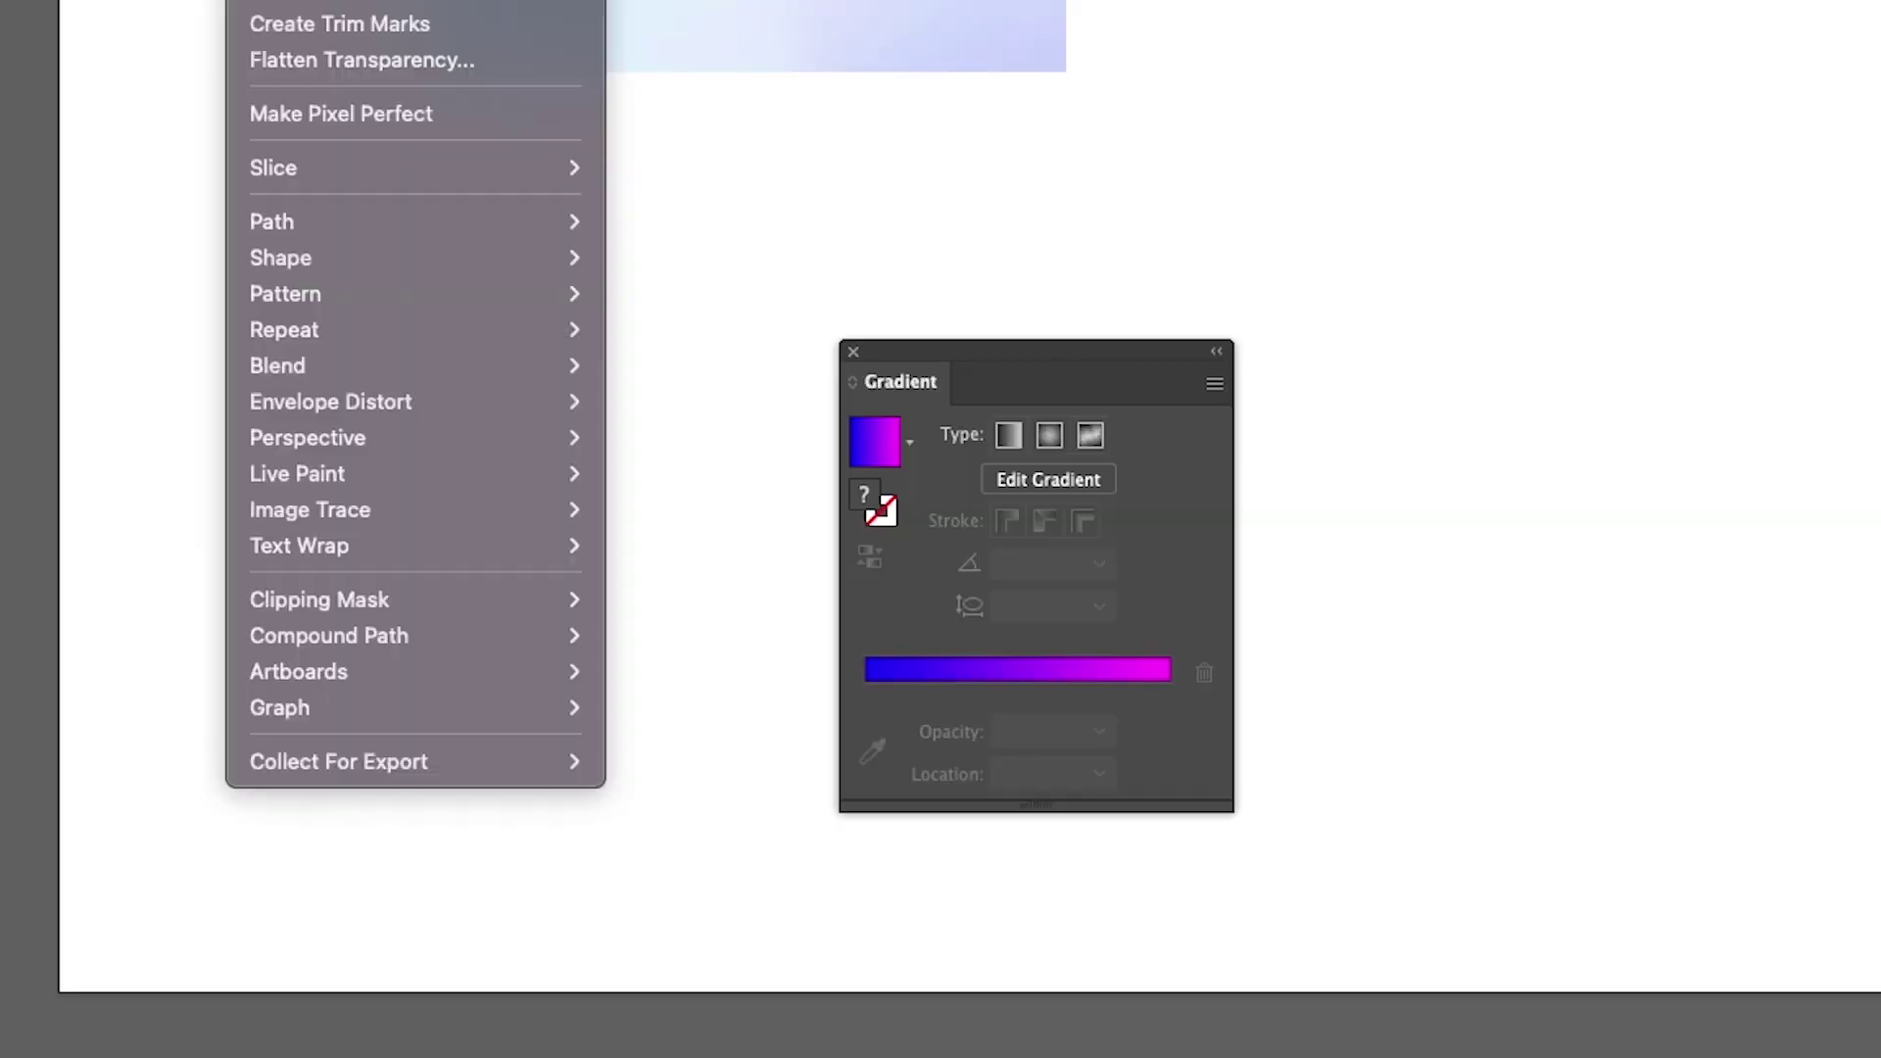
# Set the blend's spacing to Specified Steps with 1000 steps
pyautogui.moveTo(514, 373)
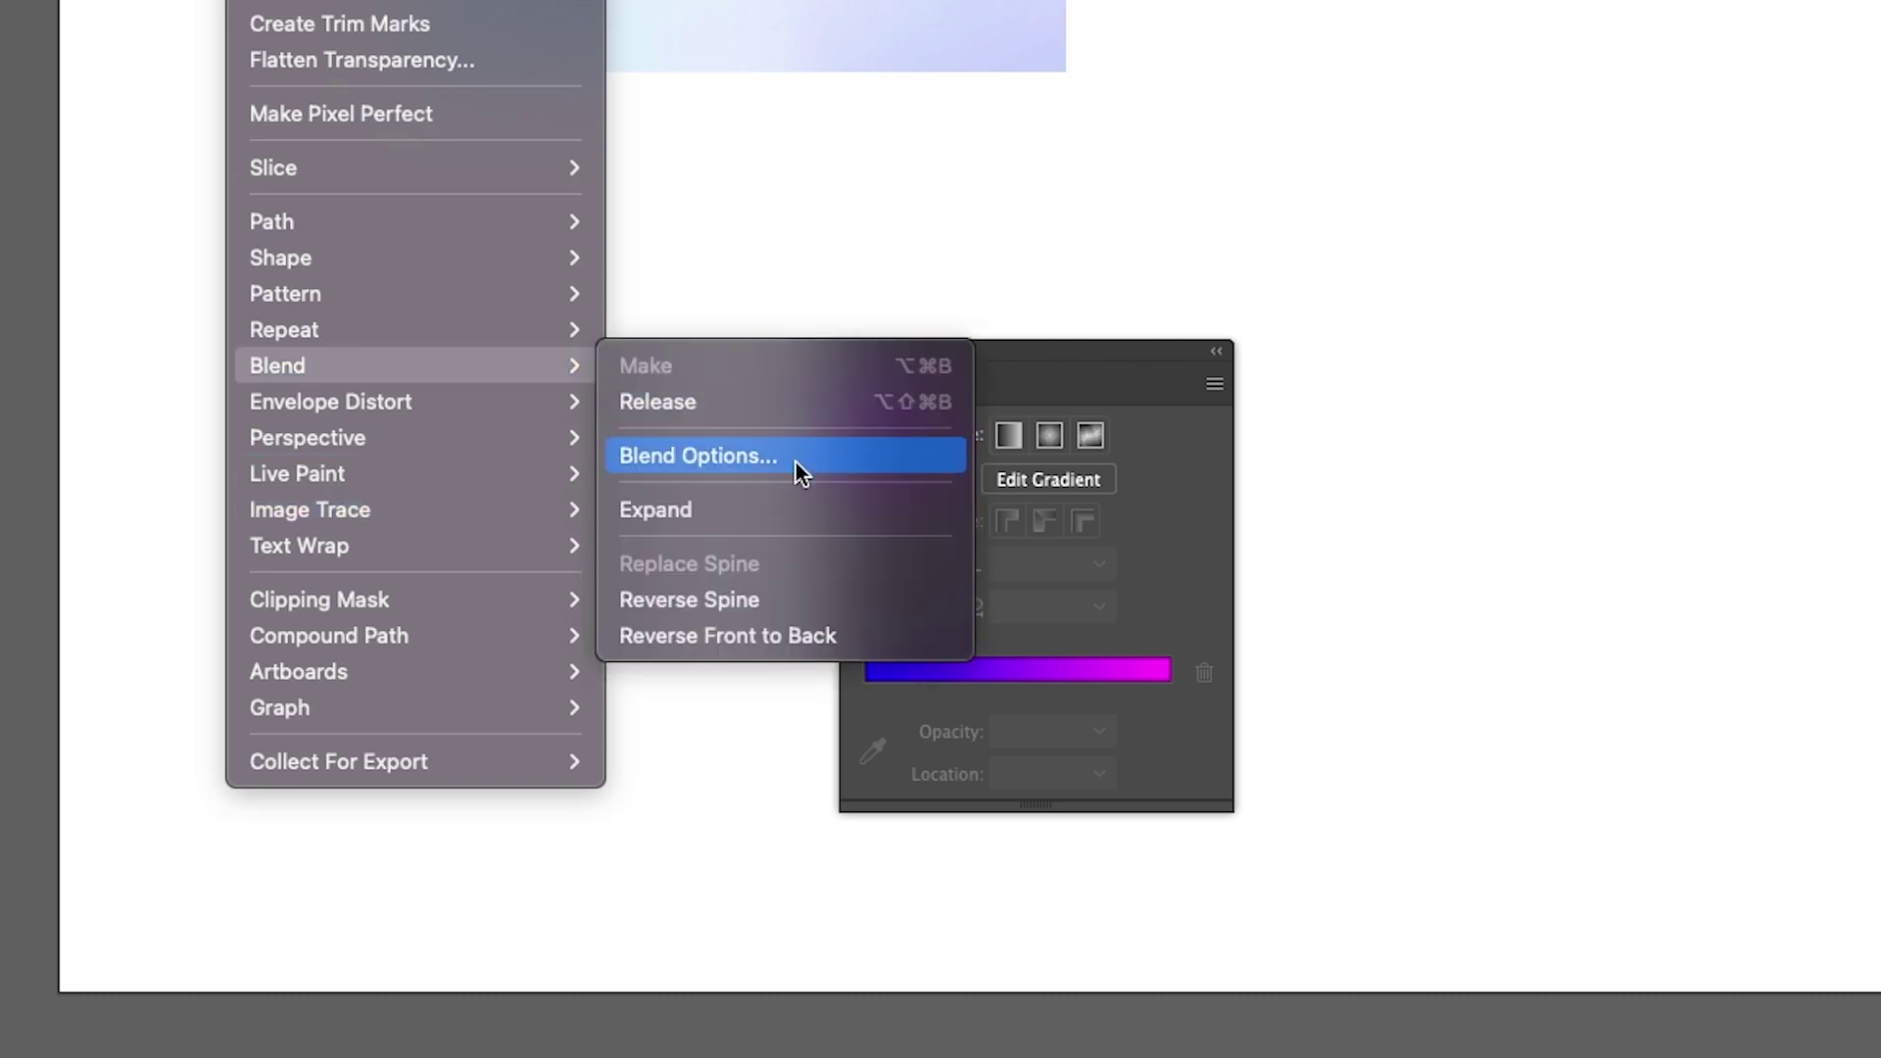
pyautogui.click(756, 455)
pyautogui.click(651, 454)
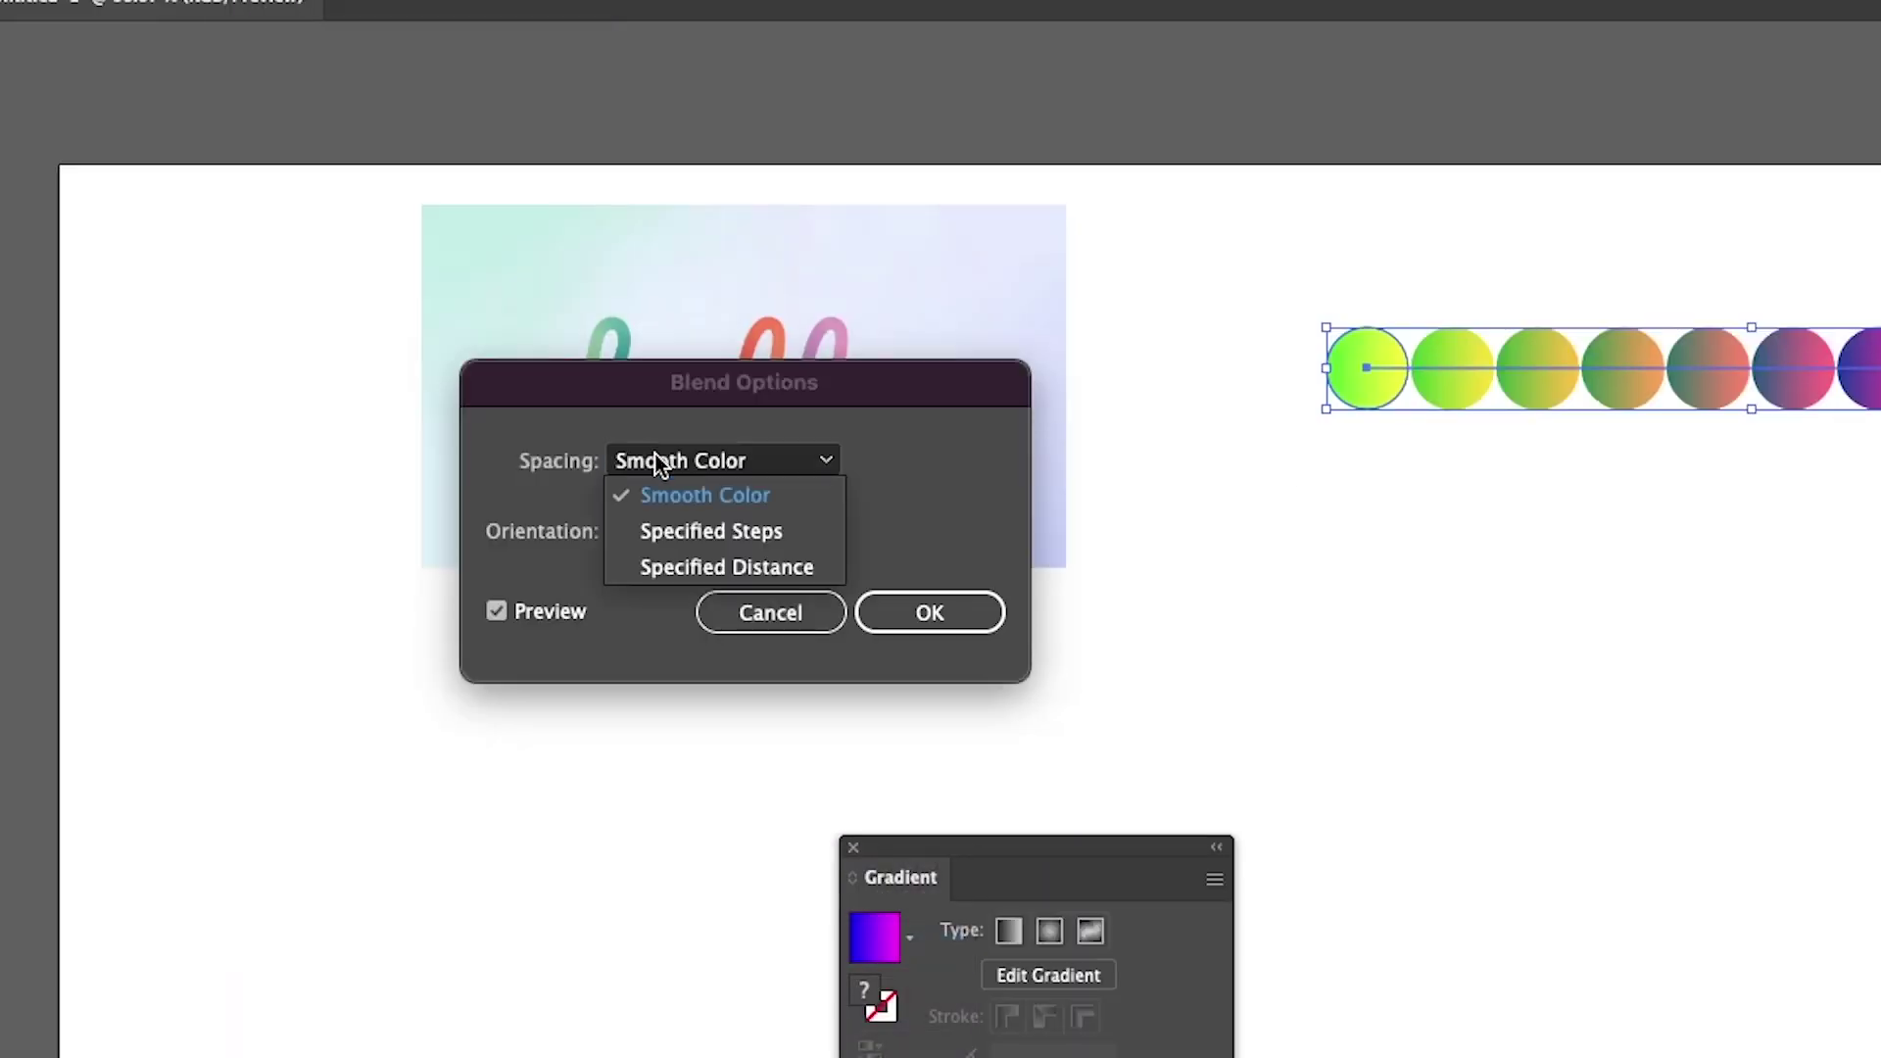
pyautogui.click(754, 534)
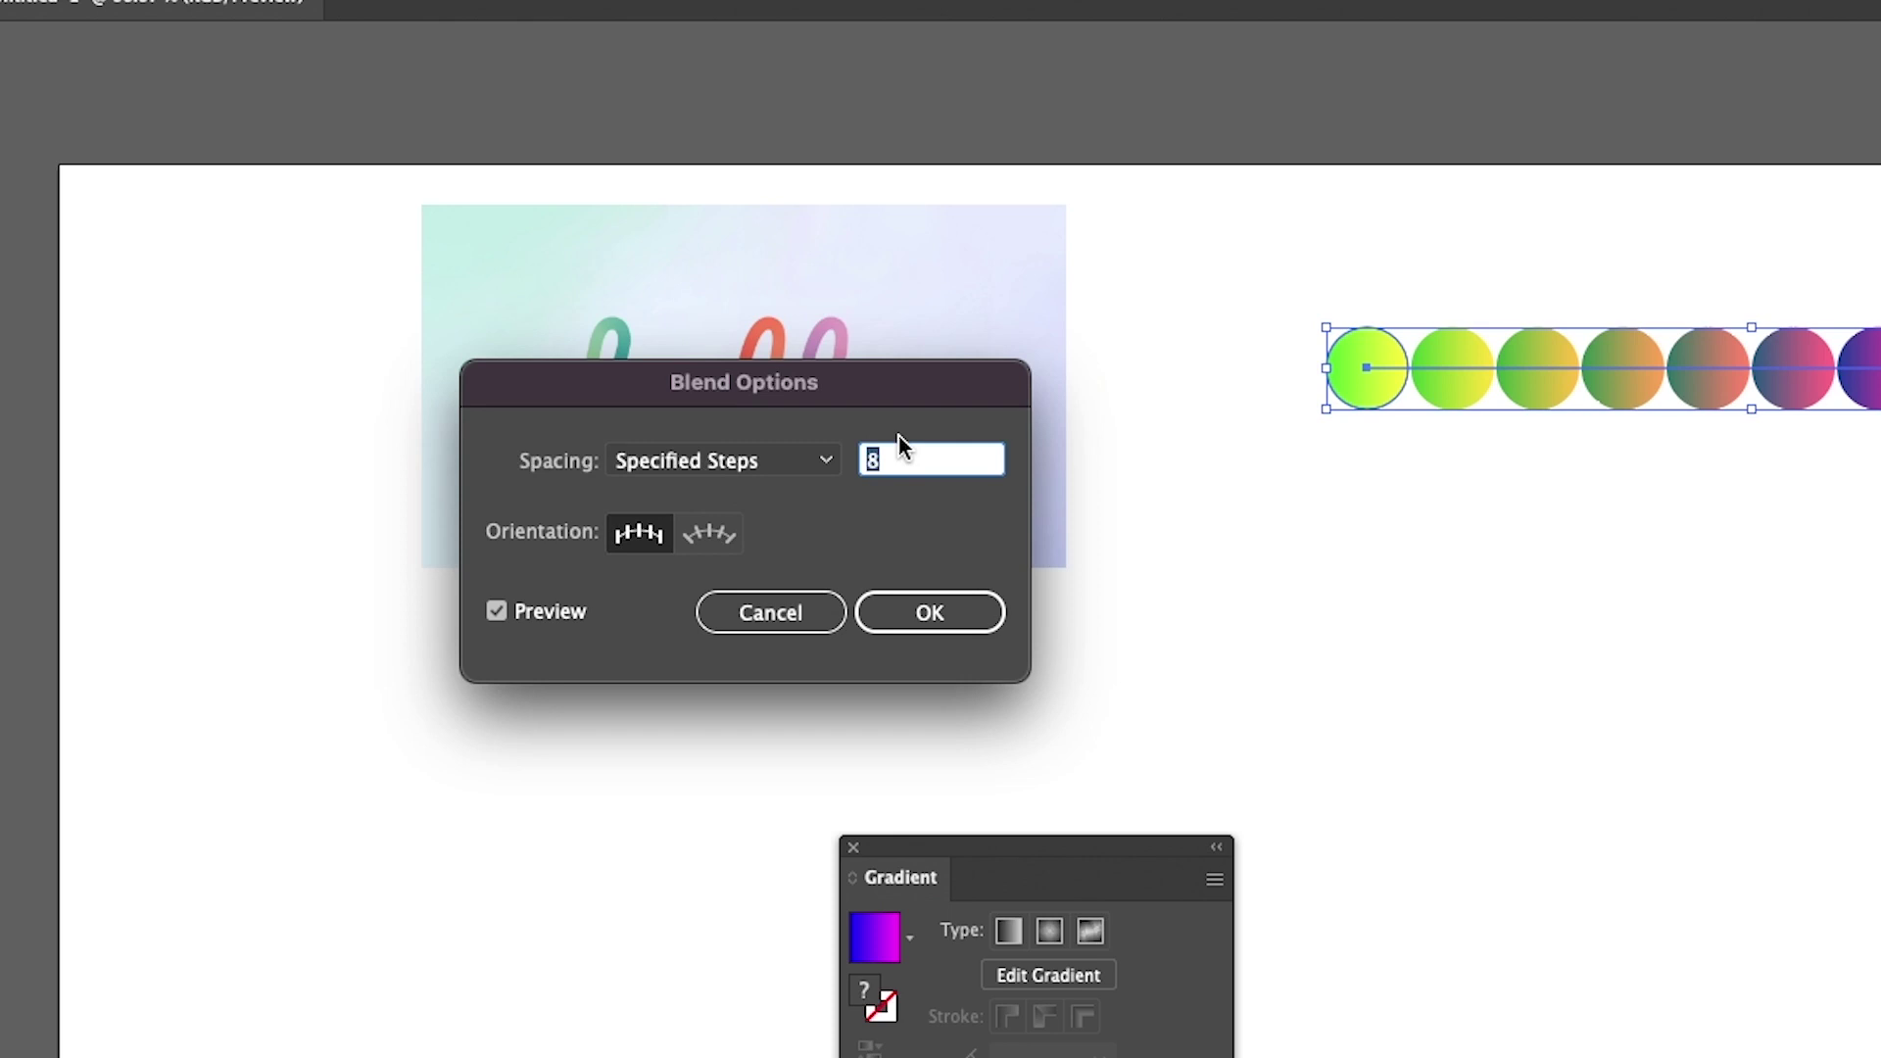
pyautogui.write('1000')
pyautogui.press('Return')
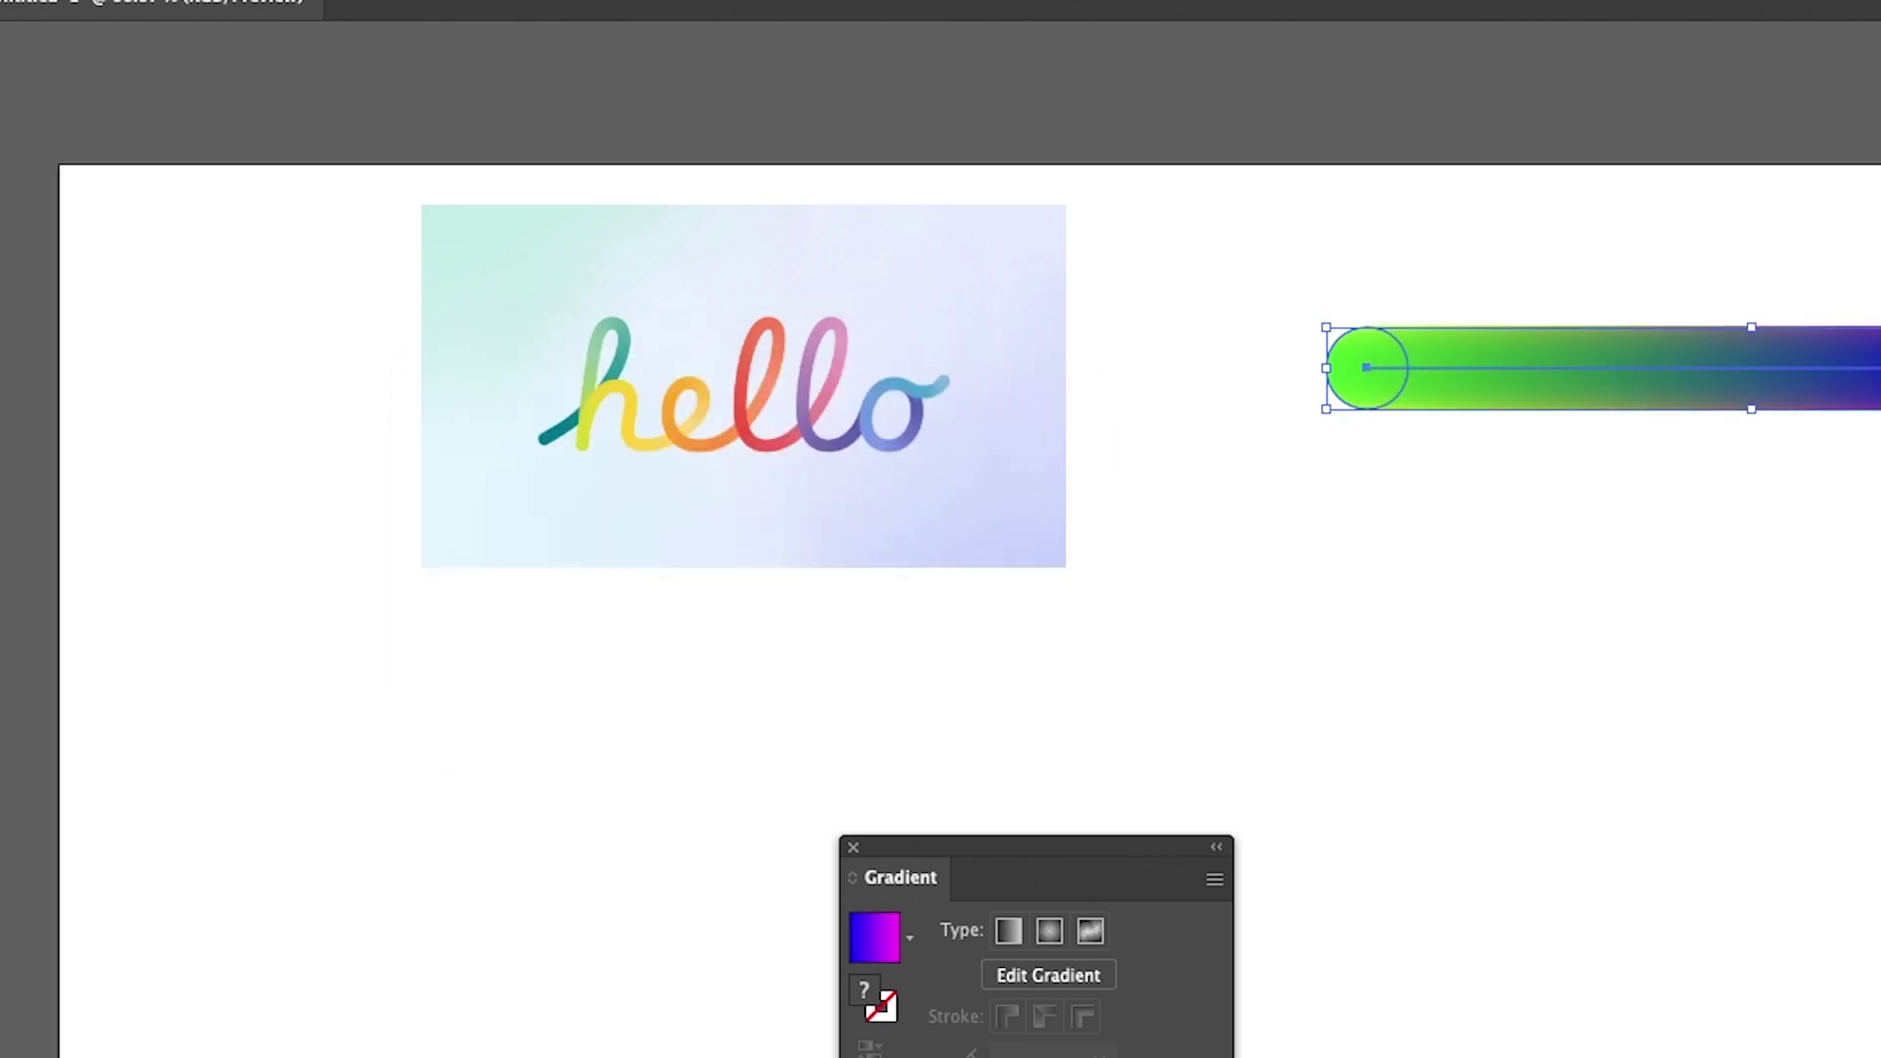
pyautogui.click(1841, 484)
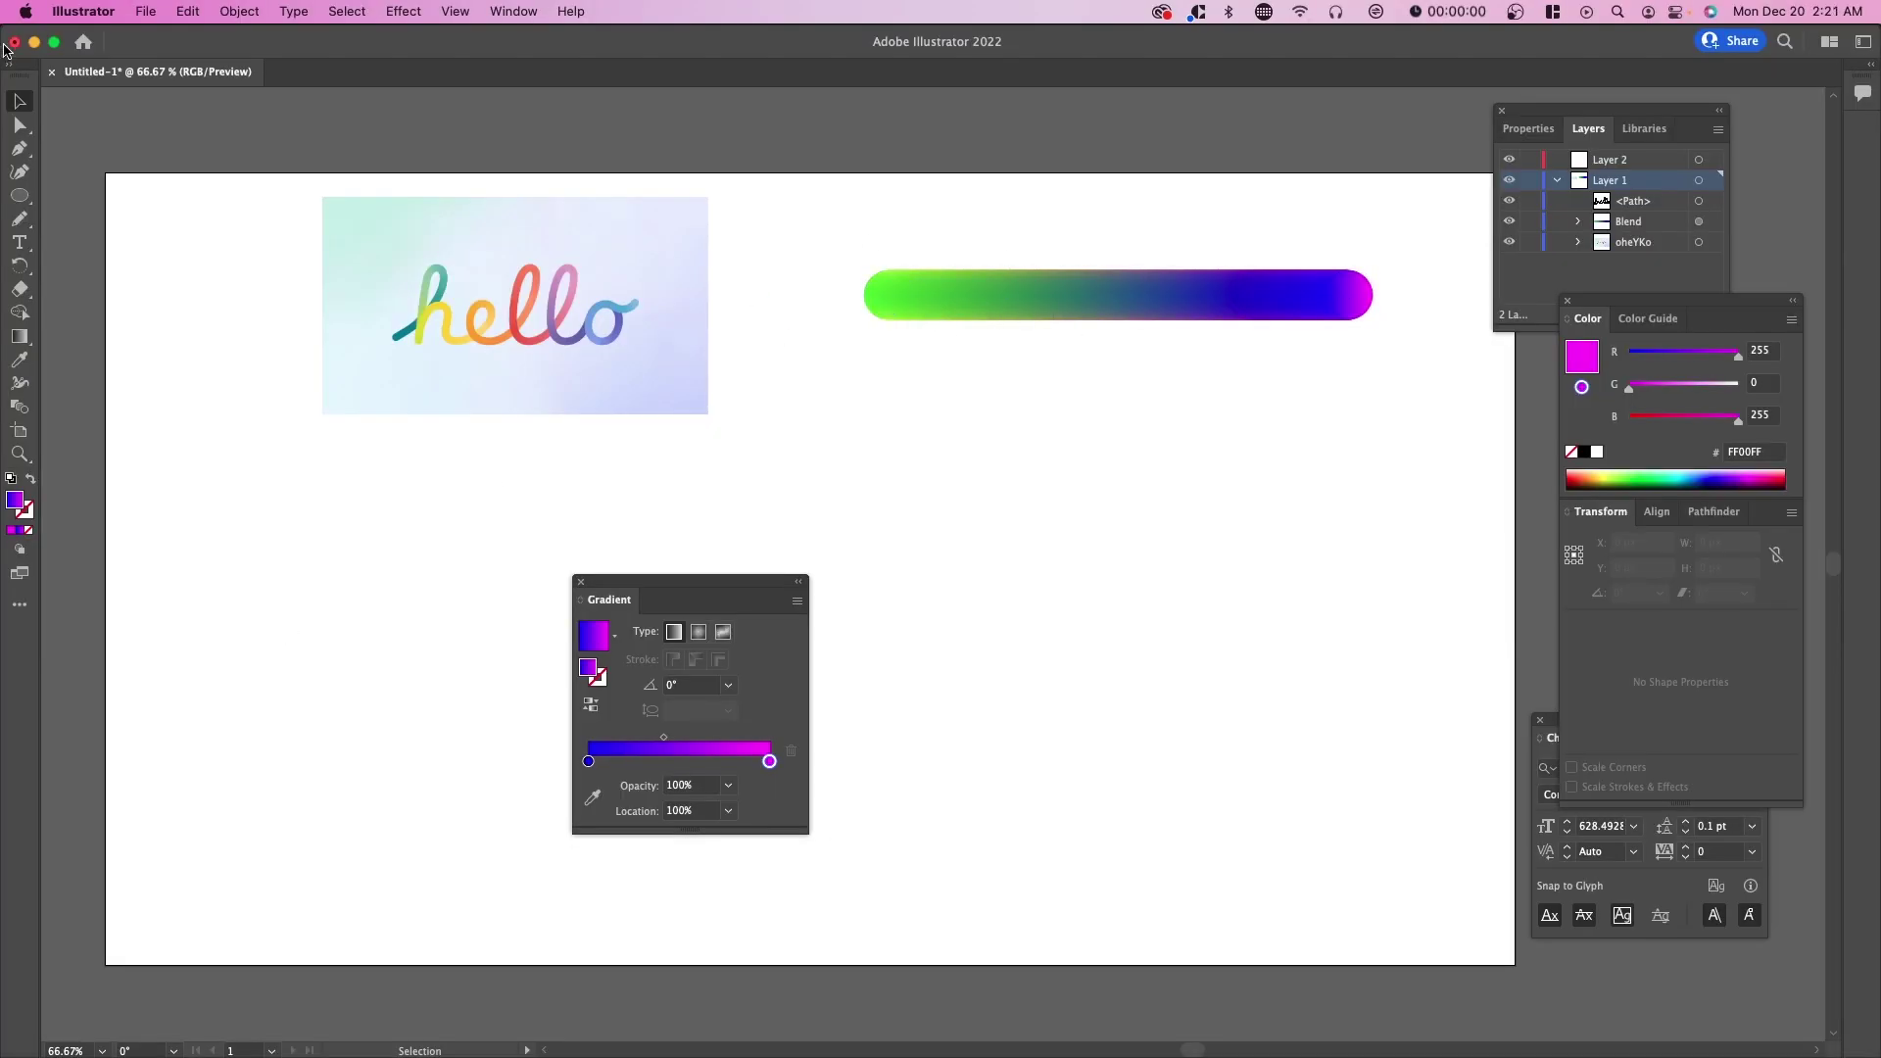
# Select the green-to-purple tube and hello path together and apply Replace Spine
pyautogui.moveTo(700, 587); pyautogui.dragTo(318, 389)
pyautogui.moveTo(1412, 241); pyautogui.dragTo(757, 794)
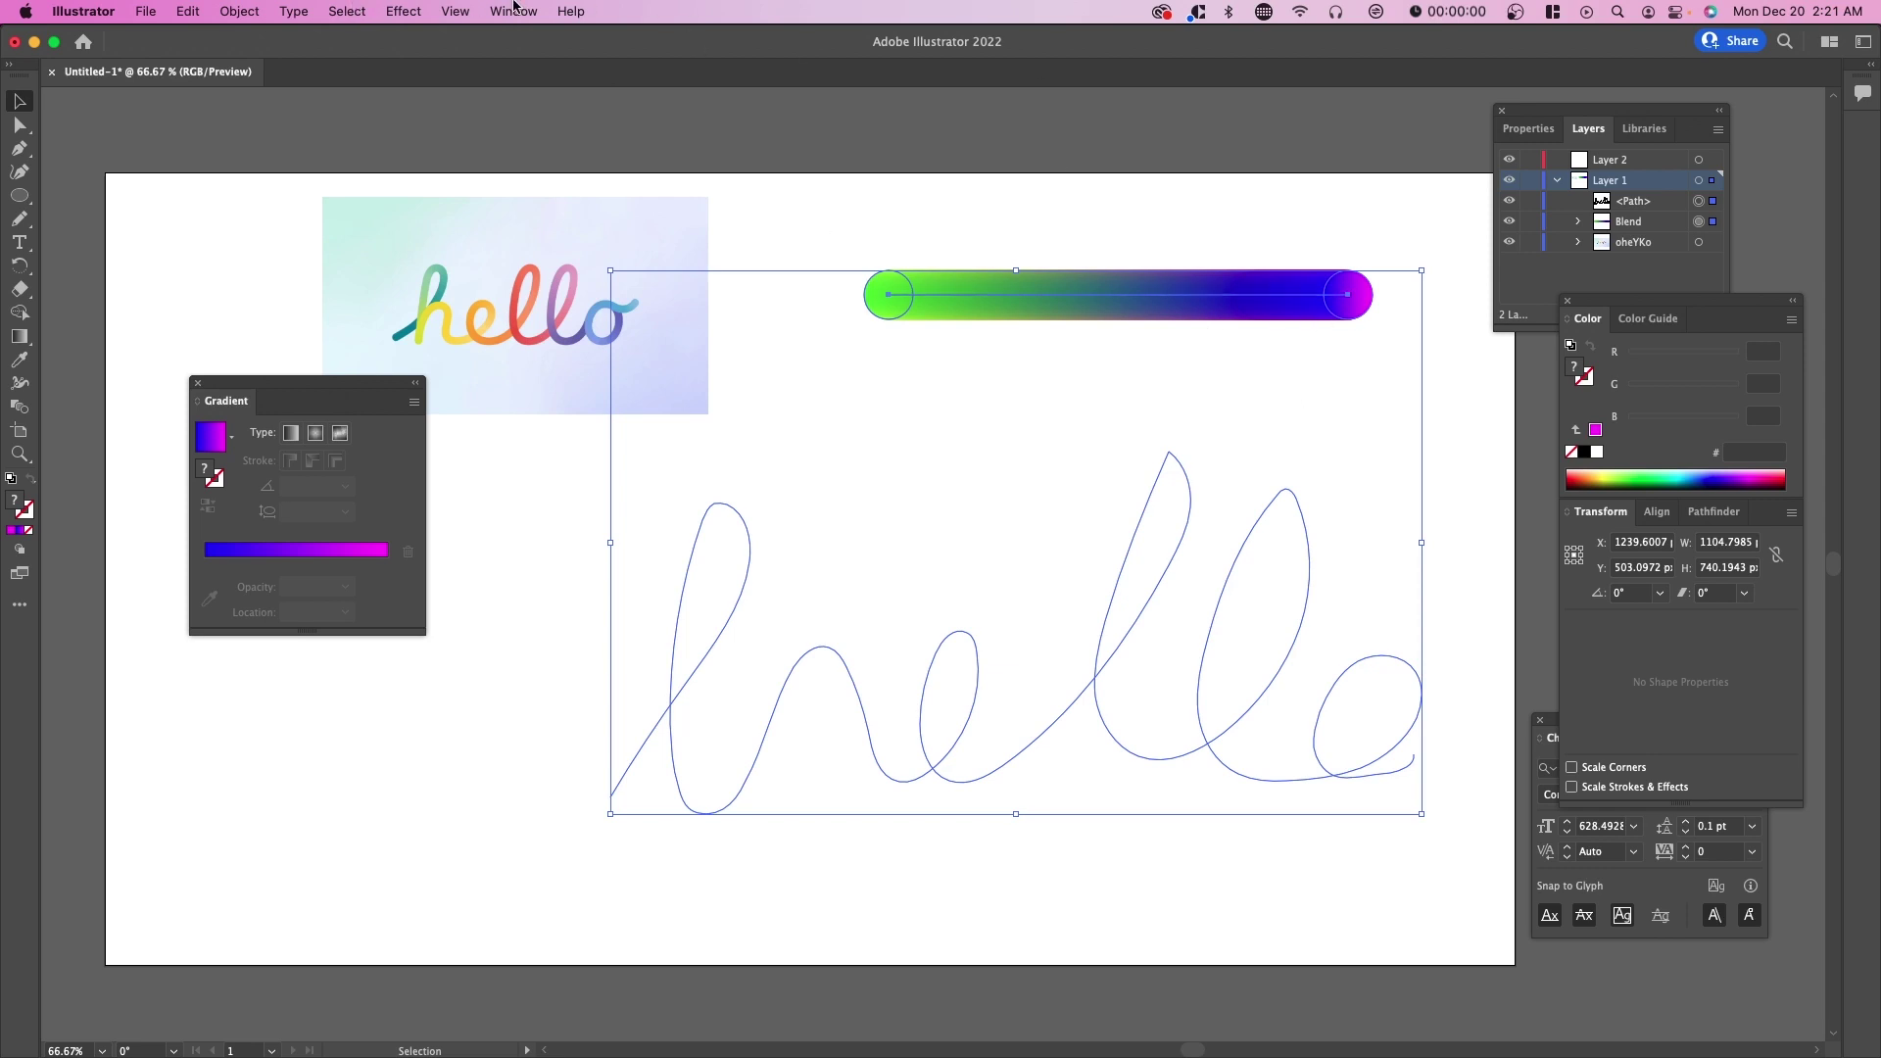
pyautogui.click(256, 13)
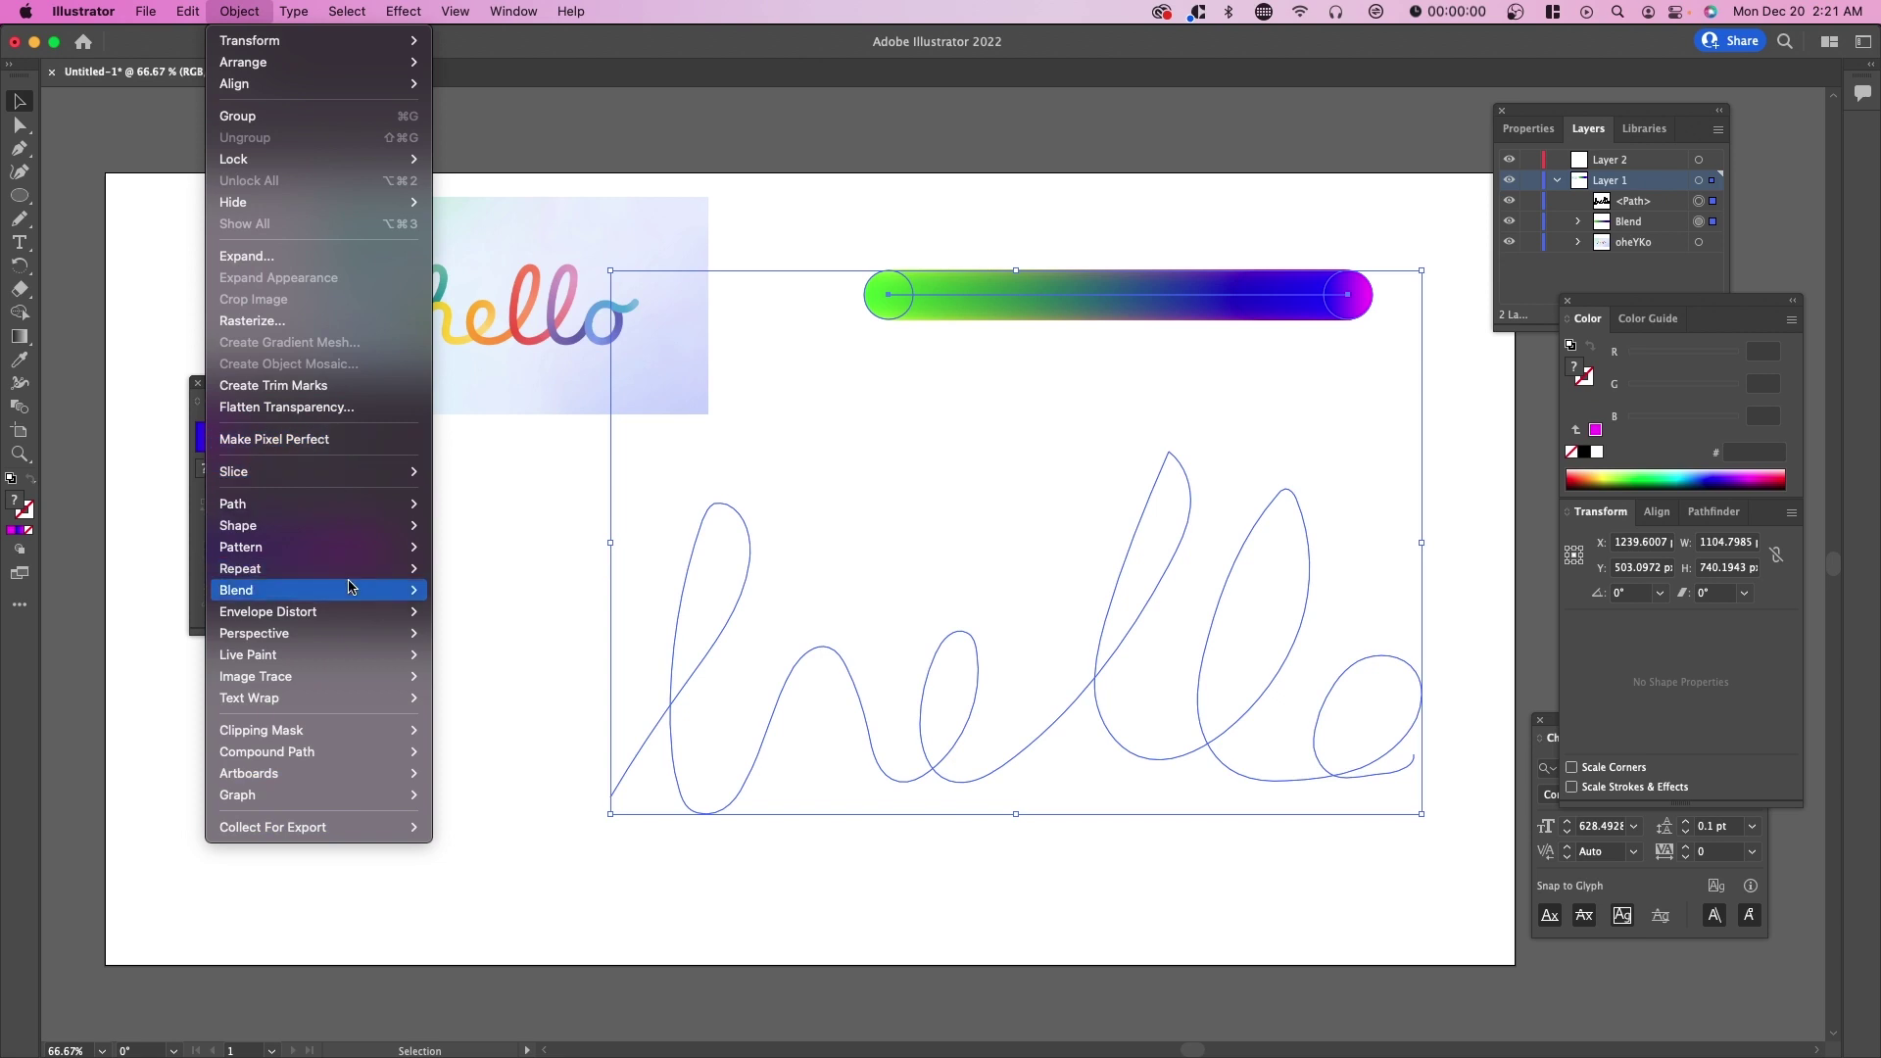
pyautogui.moveTo(350, 586)
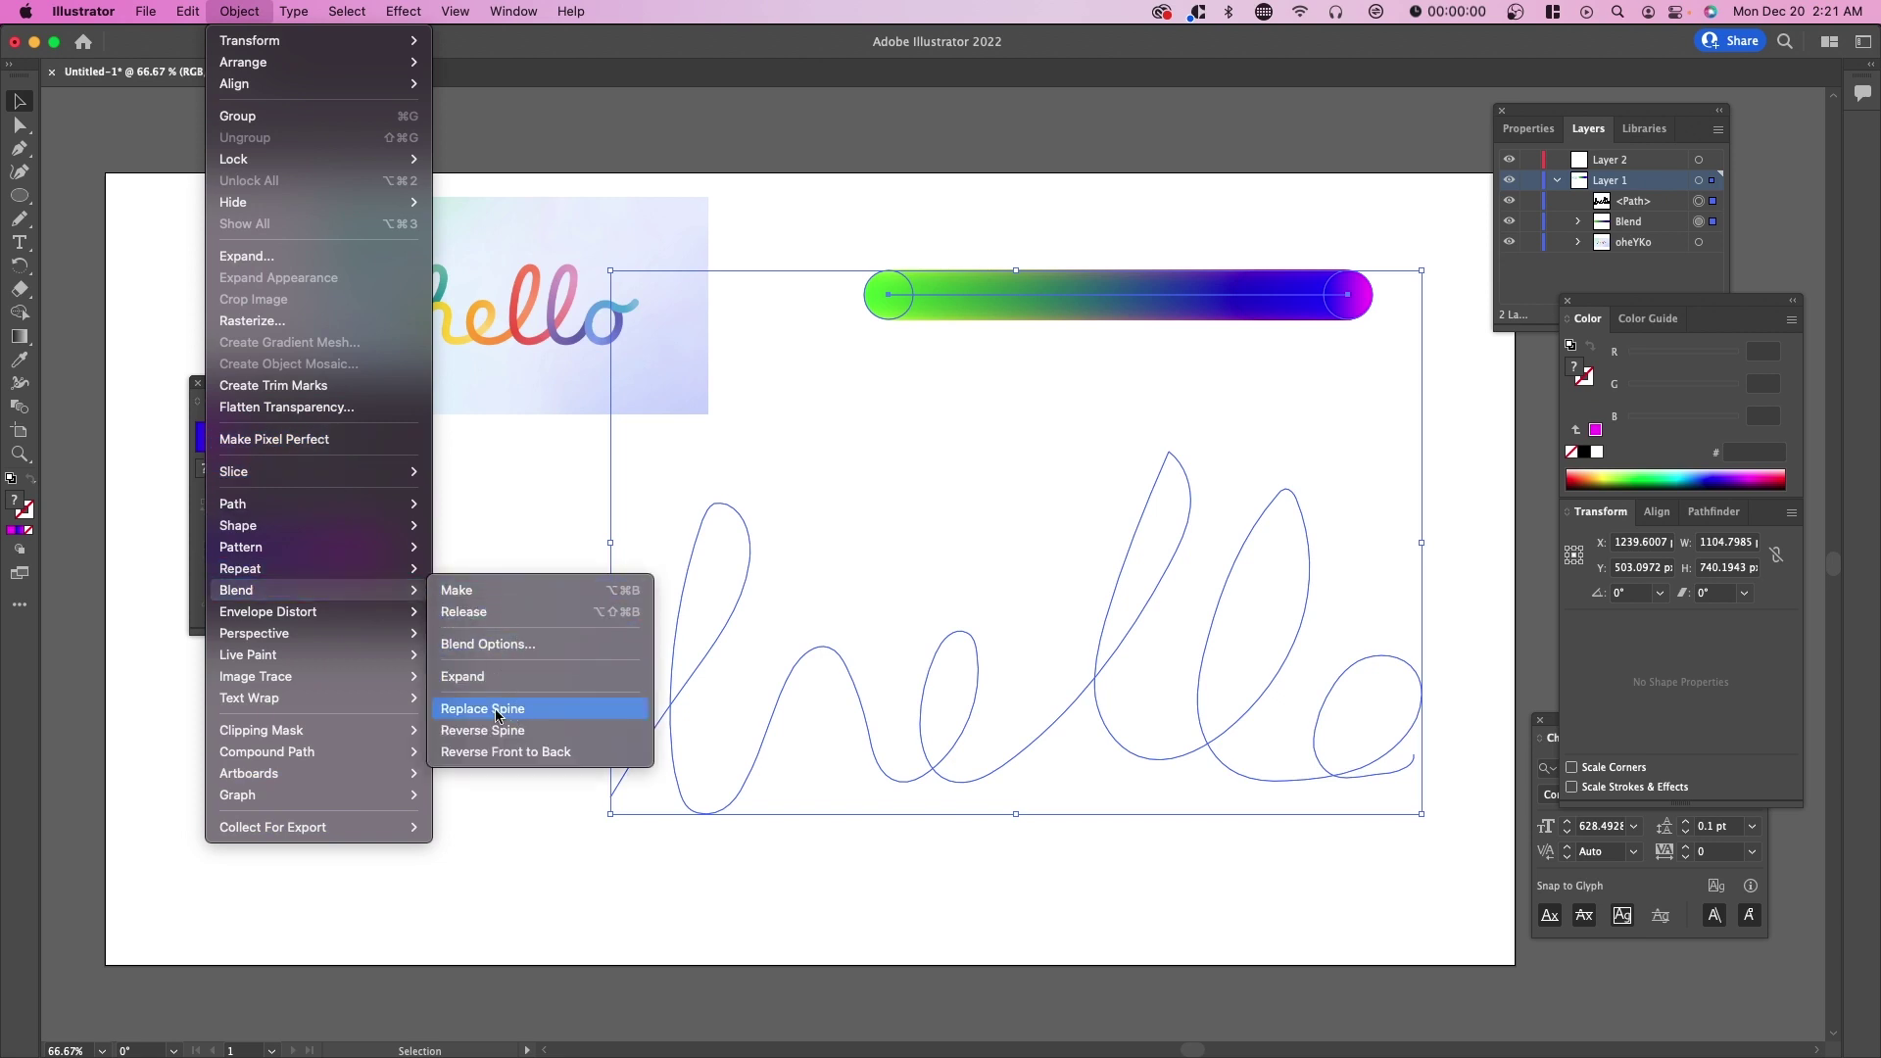
pyautogui.click(556, 709)
pyautogui.click(1277, 366)
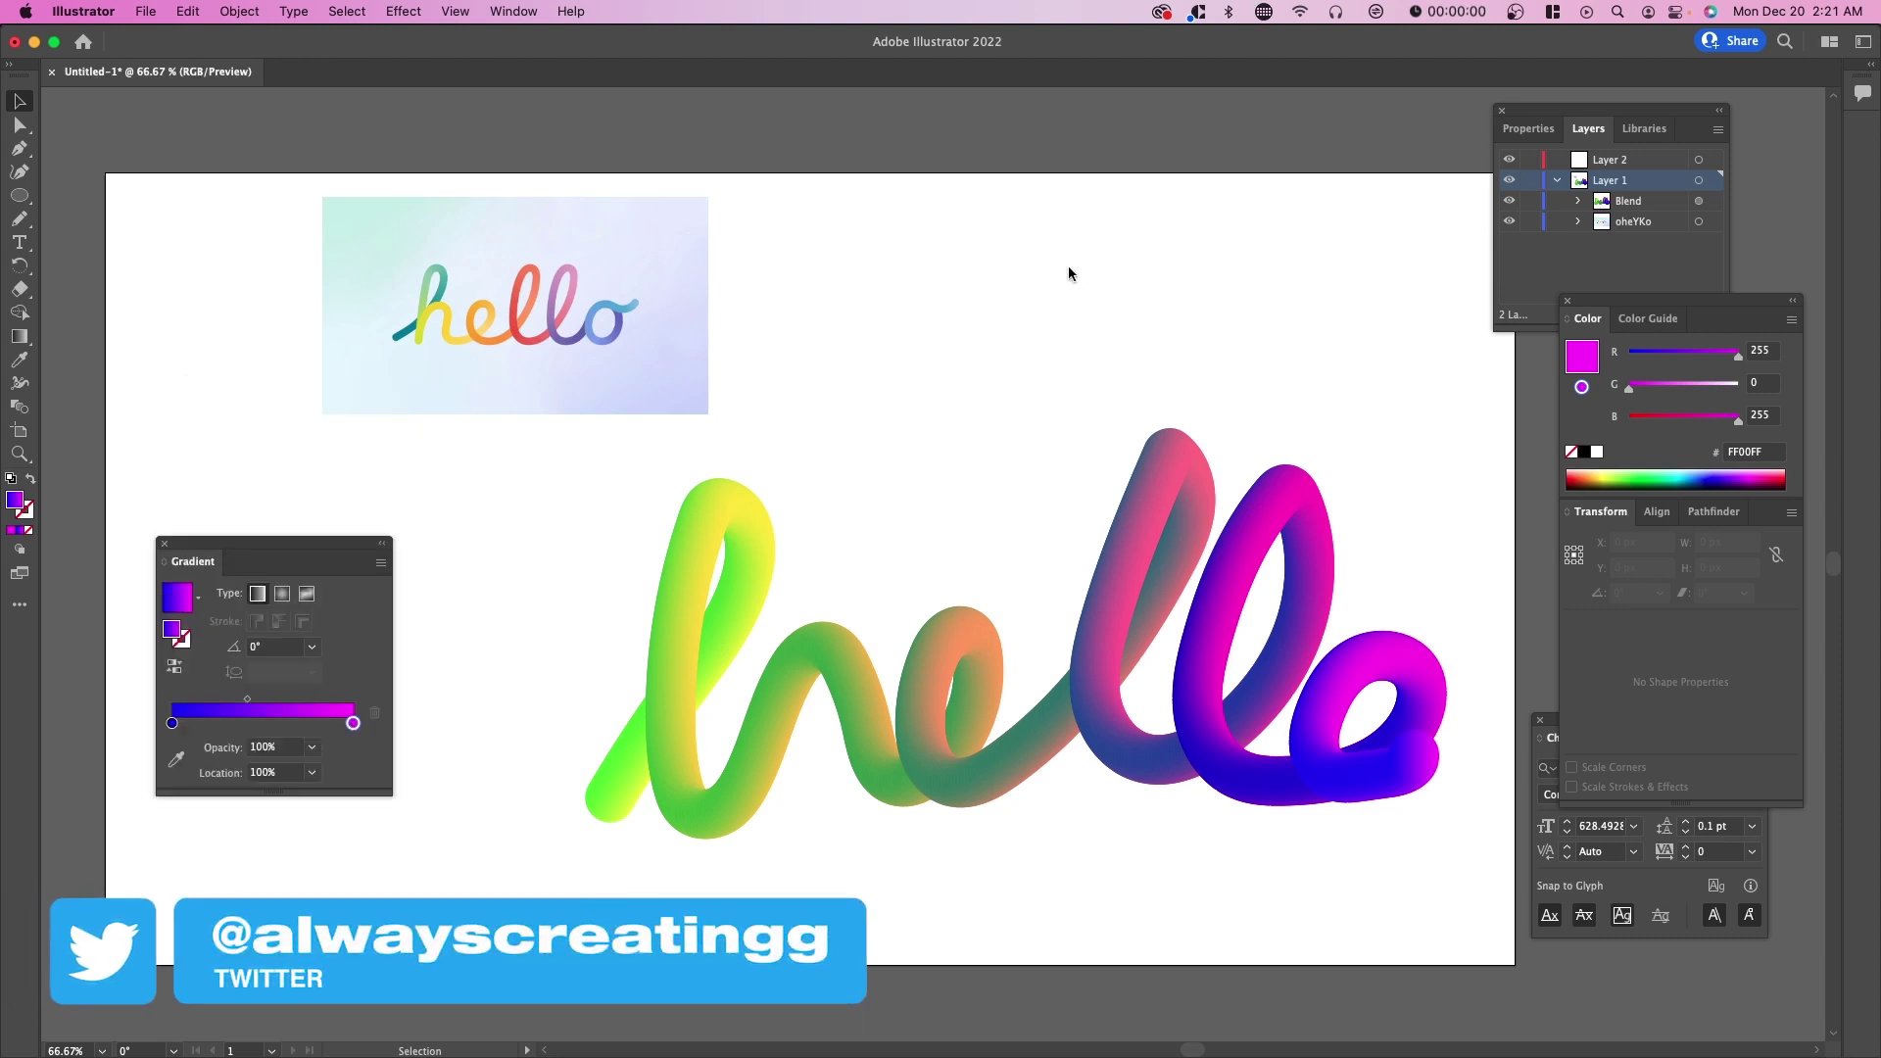
# Undo the Replace Spine so the blend returns to a straight tube, then enter its isolation mode
pyautogui.press('cmd+z')
pyautogui.click(1131, 231)
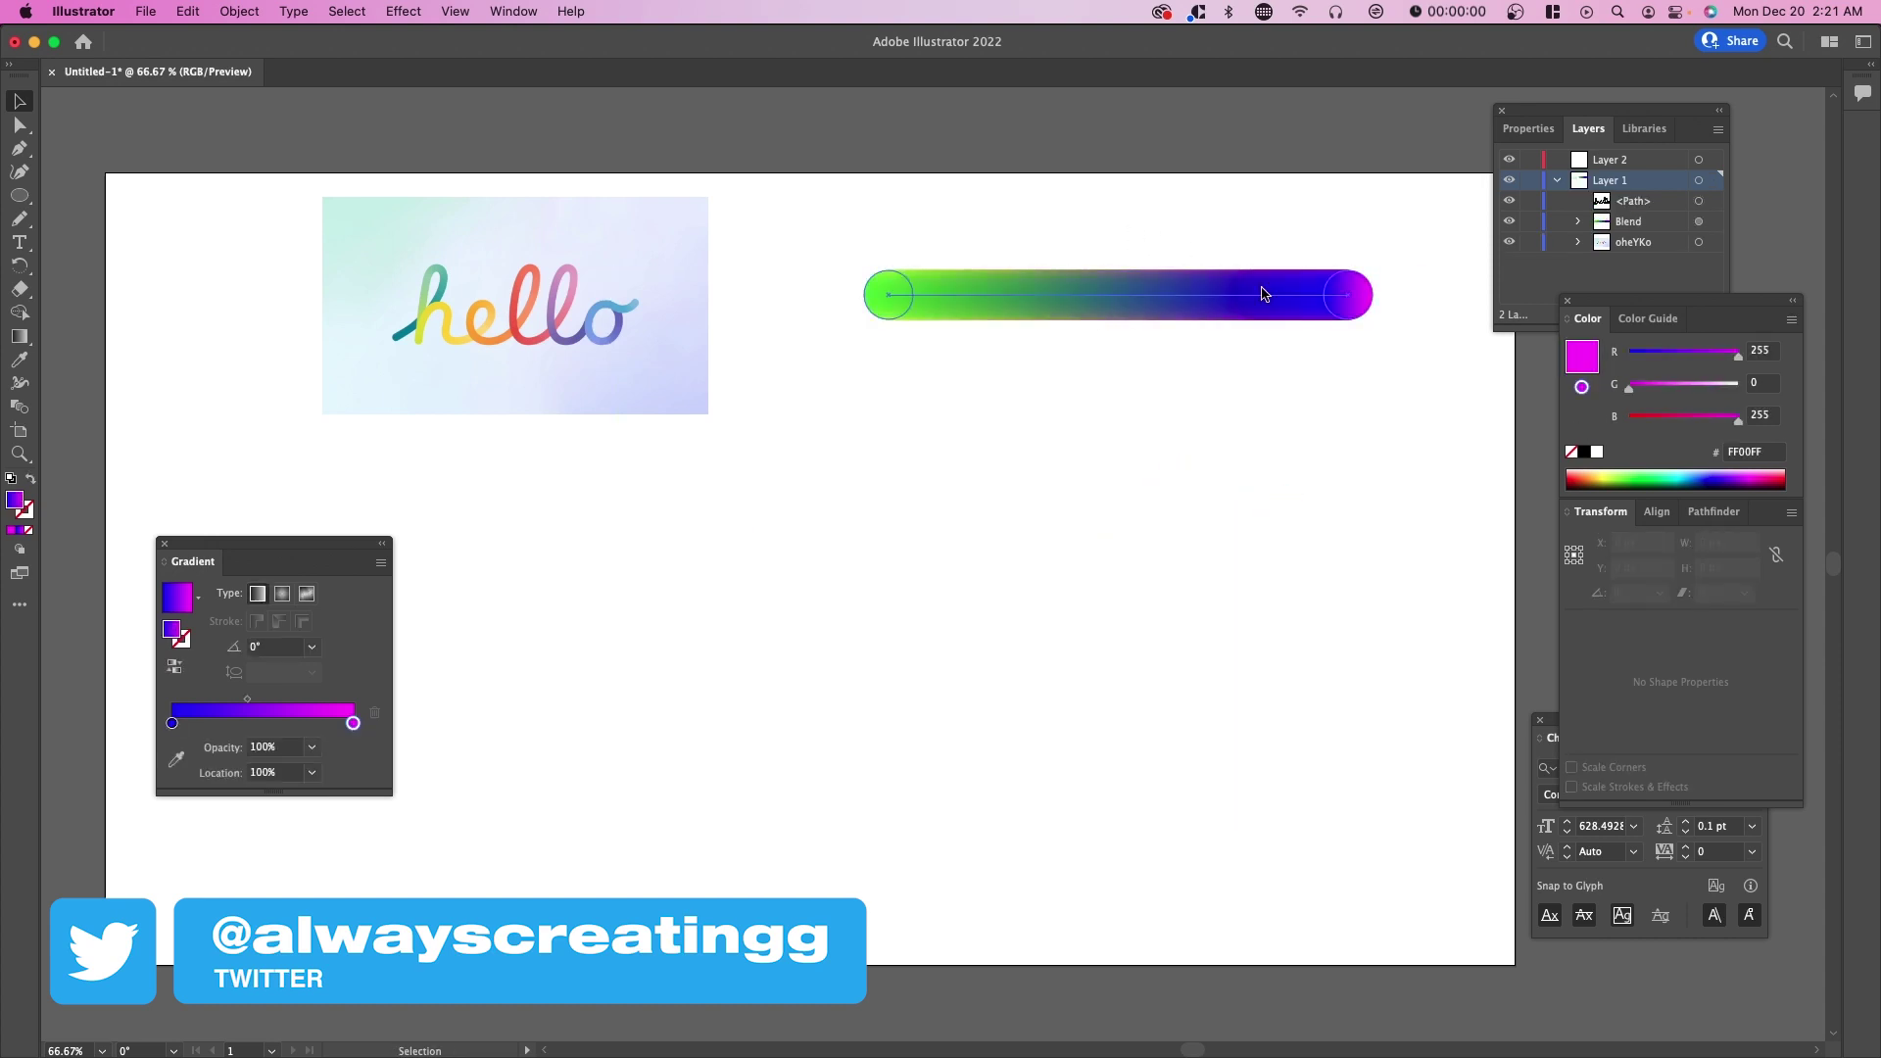
pyautogui.doubleClick(1157, 296)
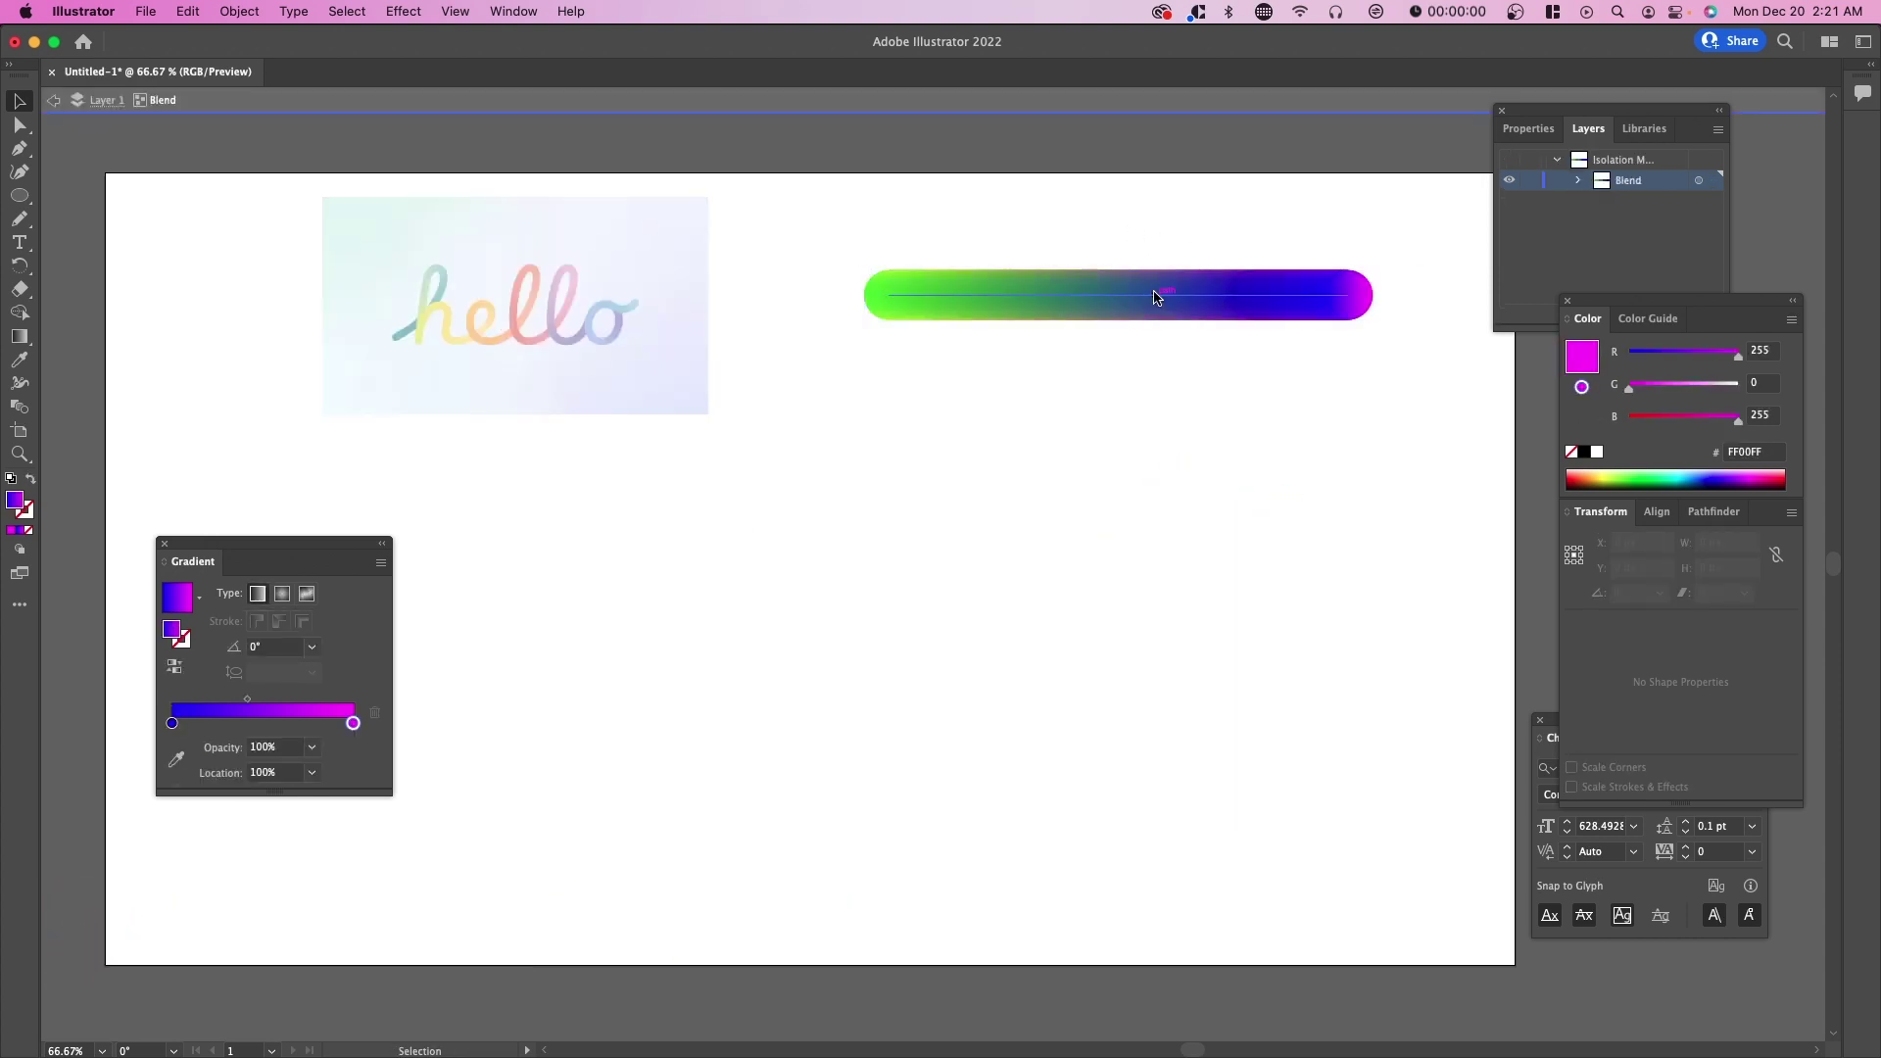
# Draw three test Pencil strokes inside the blend, each becoming a green-to-purple gradient tube
pyautogui.click(24, 221)
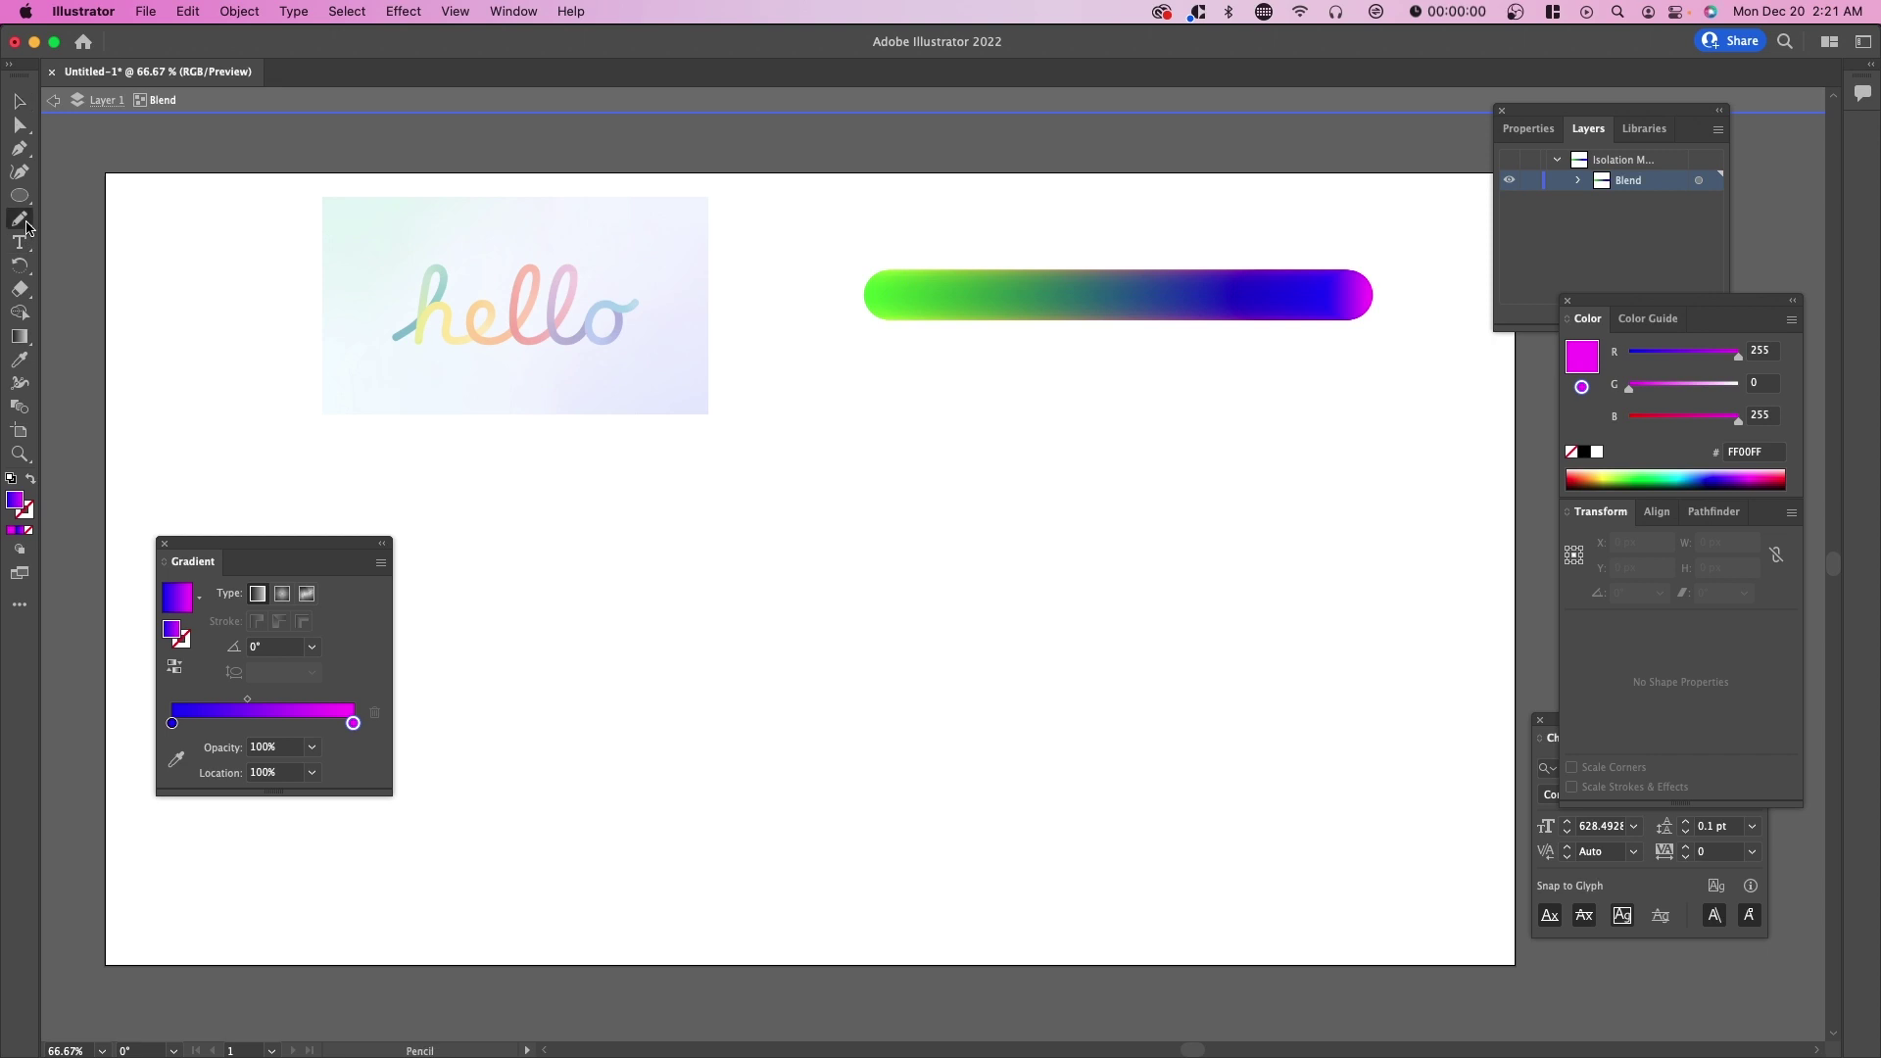
pyautogui.moveTo(578, 789); pyautogui.dragTo(841, 632)
pyautogui.moveTo(750, 833); pyautogui.dragTo(987, 647)
pyautogui.moveTo(914, 858); pyautogui.dragTo(1167, 578)
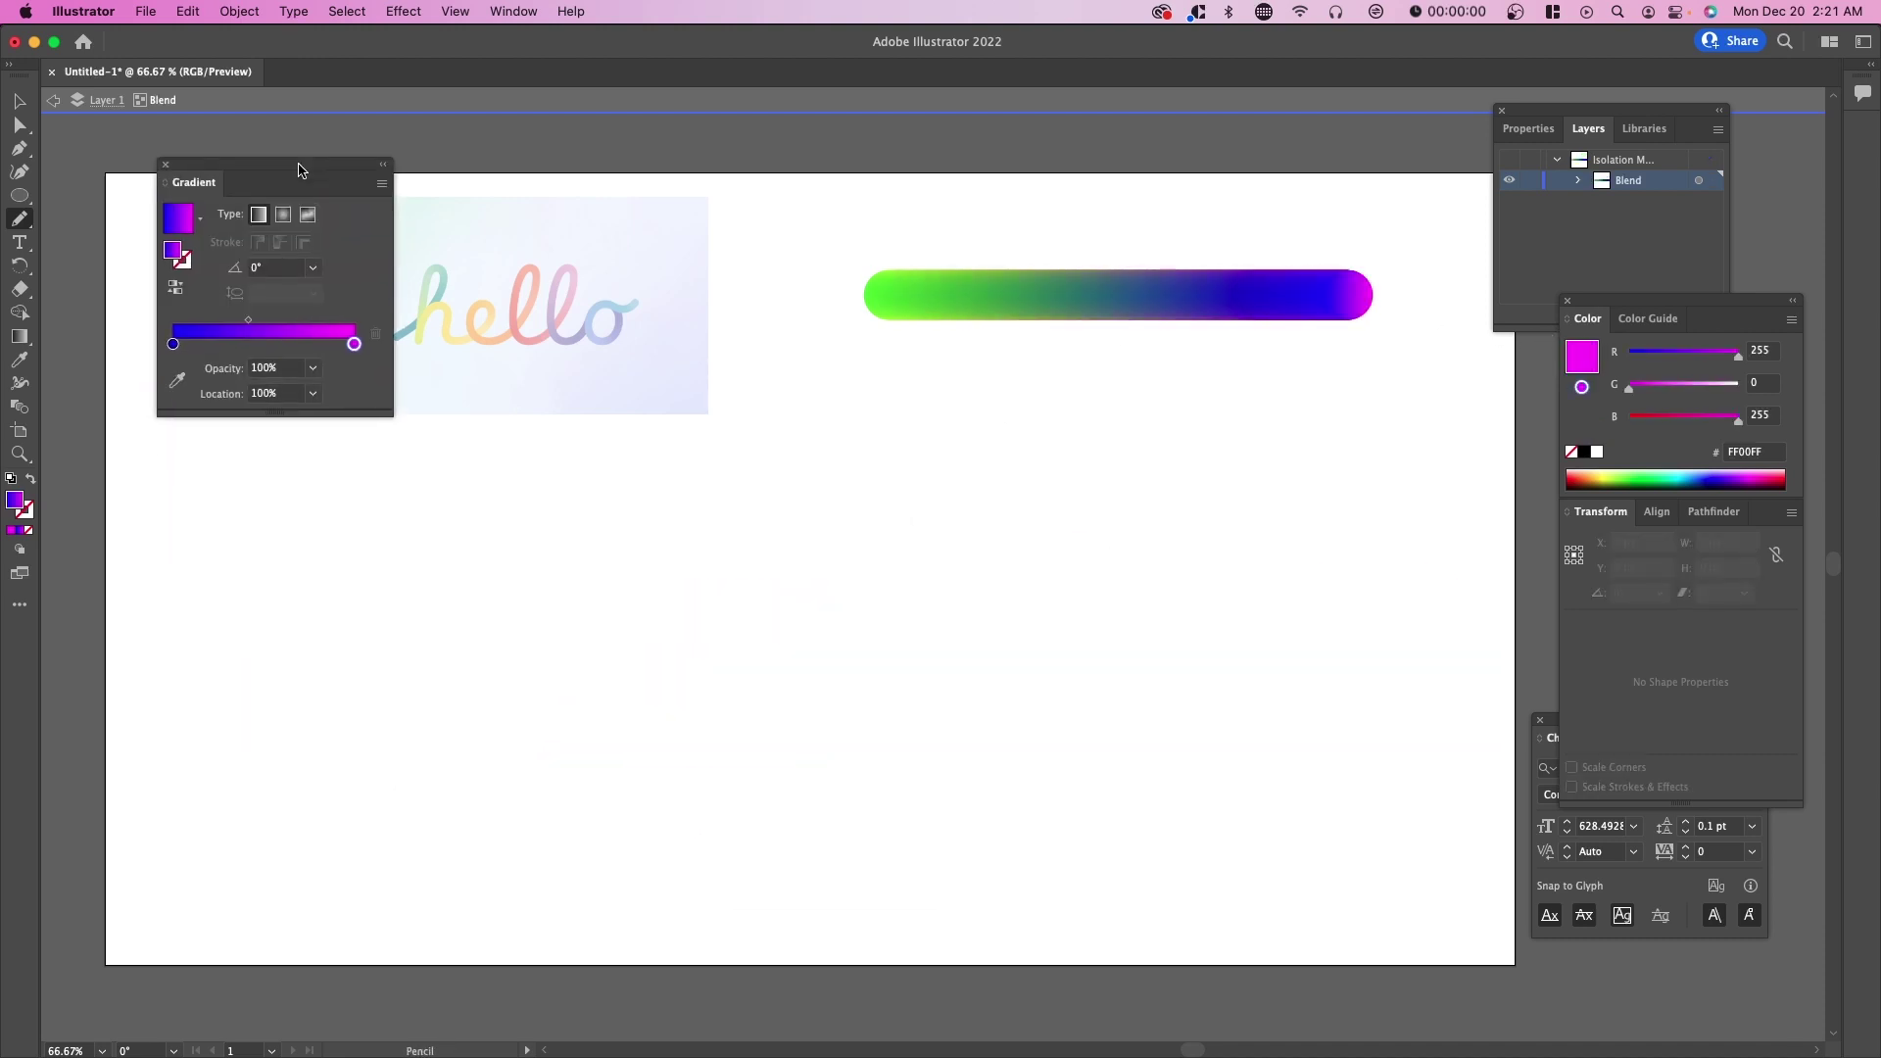
pyautogui.moveTo(299, 169); pyautogui.dragTo(305, 188)
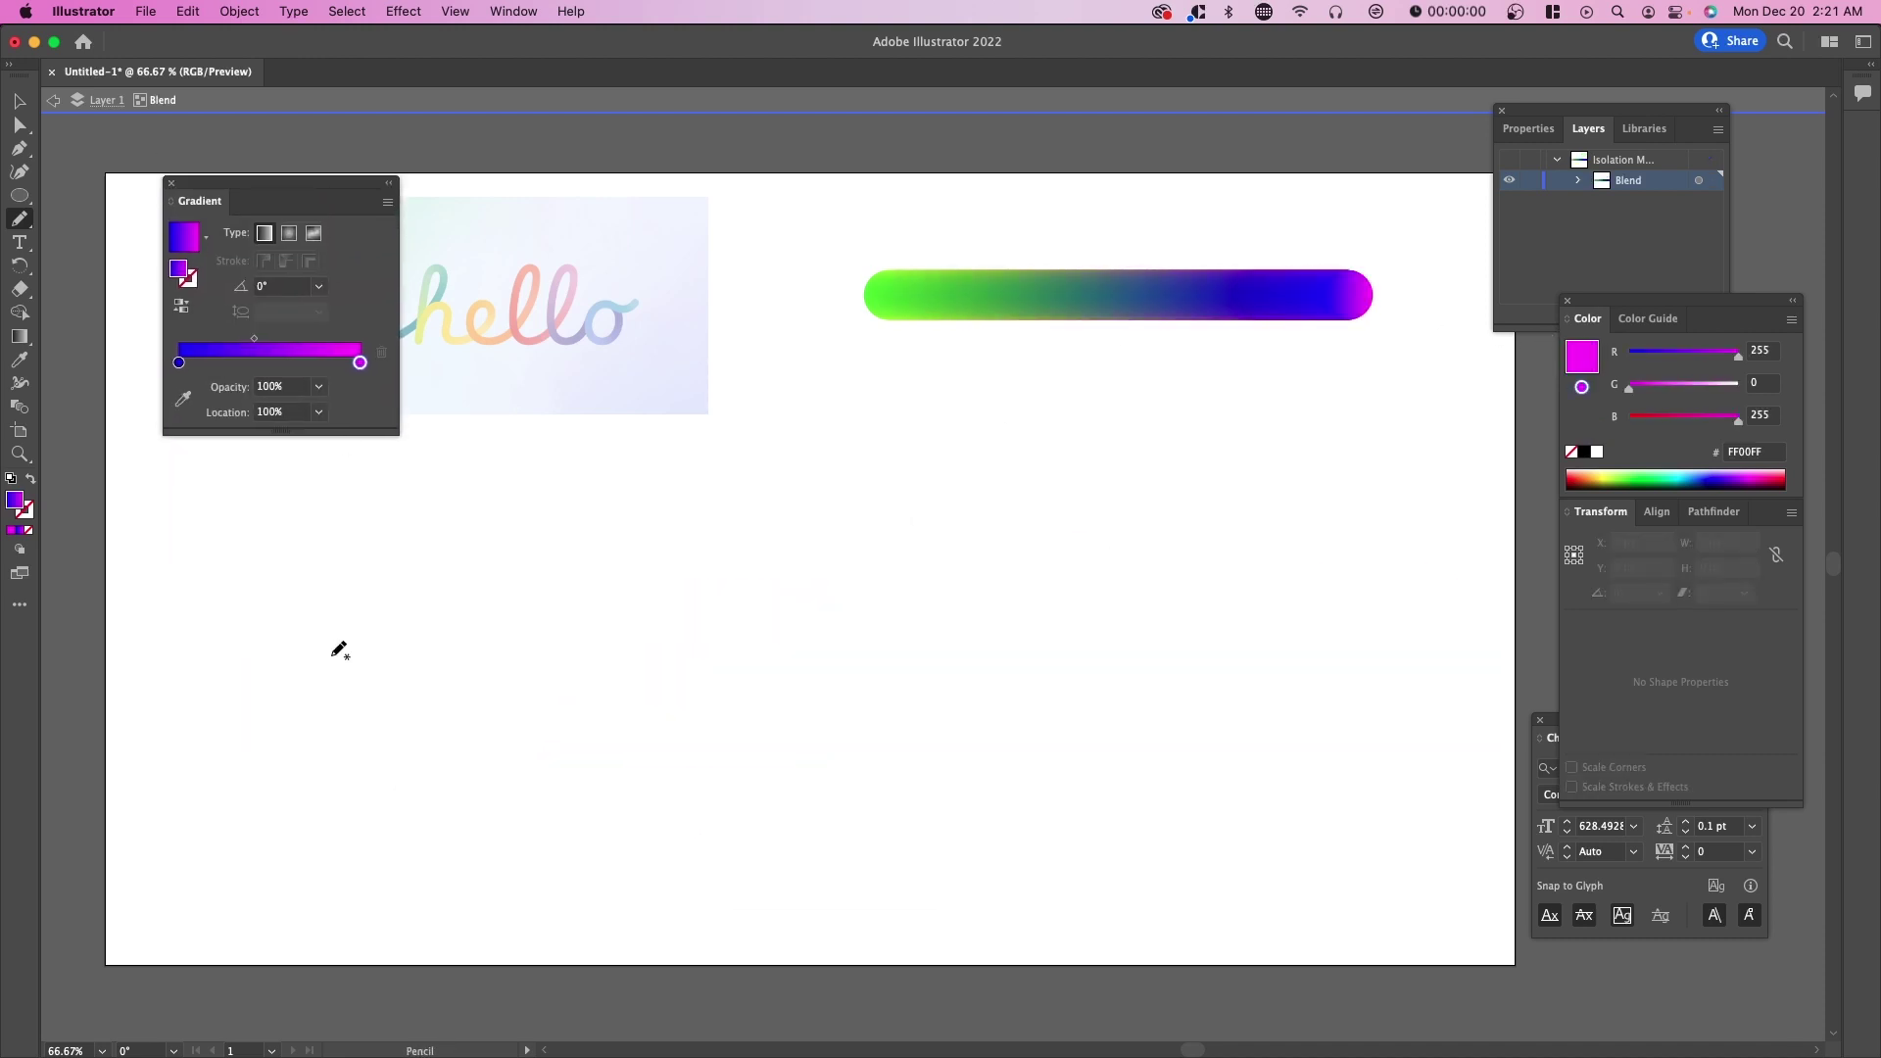
# Draw the puffy gradient letters a, b, c, d and e with the Pencil
pyautogui.moveTo(223, 708); pyautogui.dragTo(243, 734)
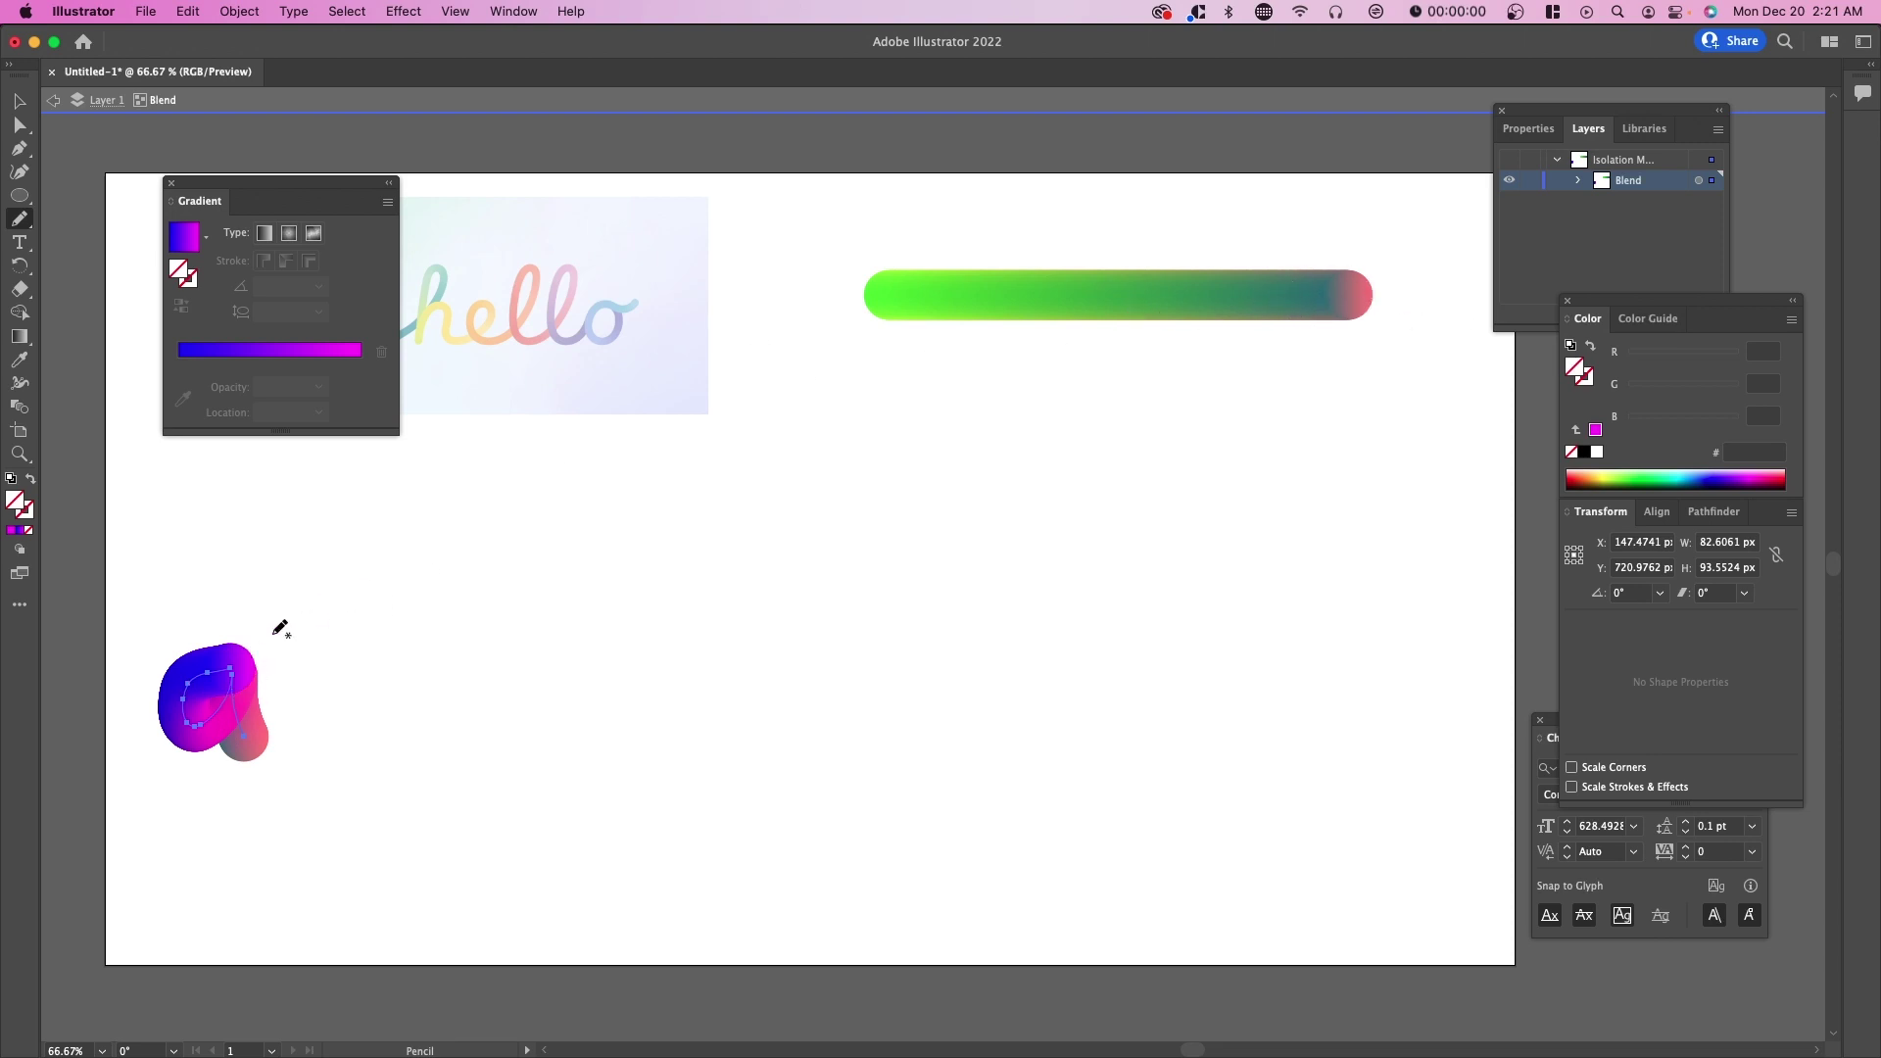
pyautogui.moveTo(340, 738); pyautogui.dragTo(345, 739)
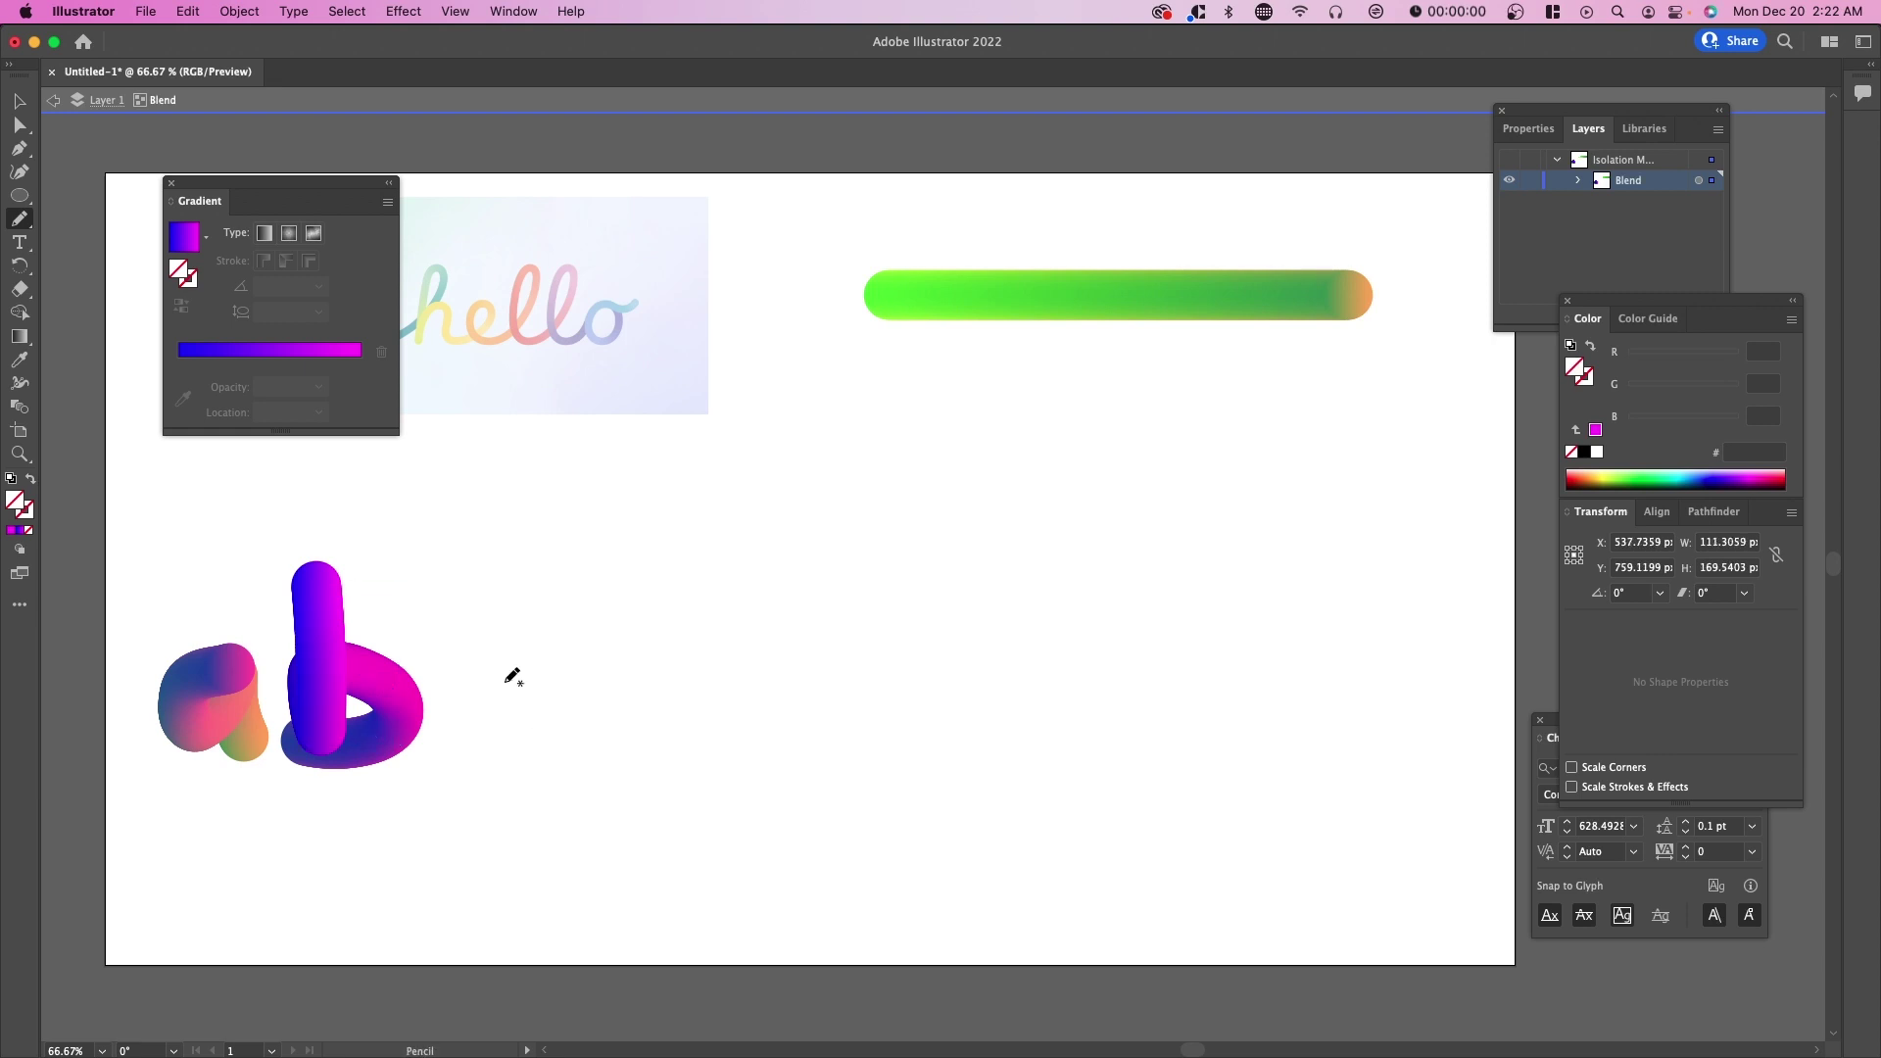
pyautogui.moveTo(514, 676); pyautogui.dragTo(560, 740)
pyautogui.moveTo(686, 628); pyautogui.dragTo(694, 751)
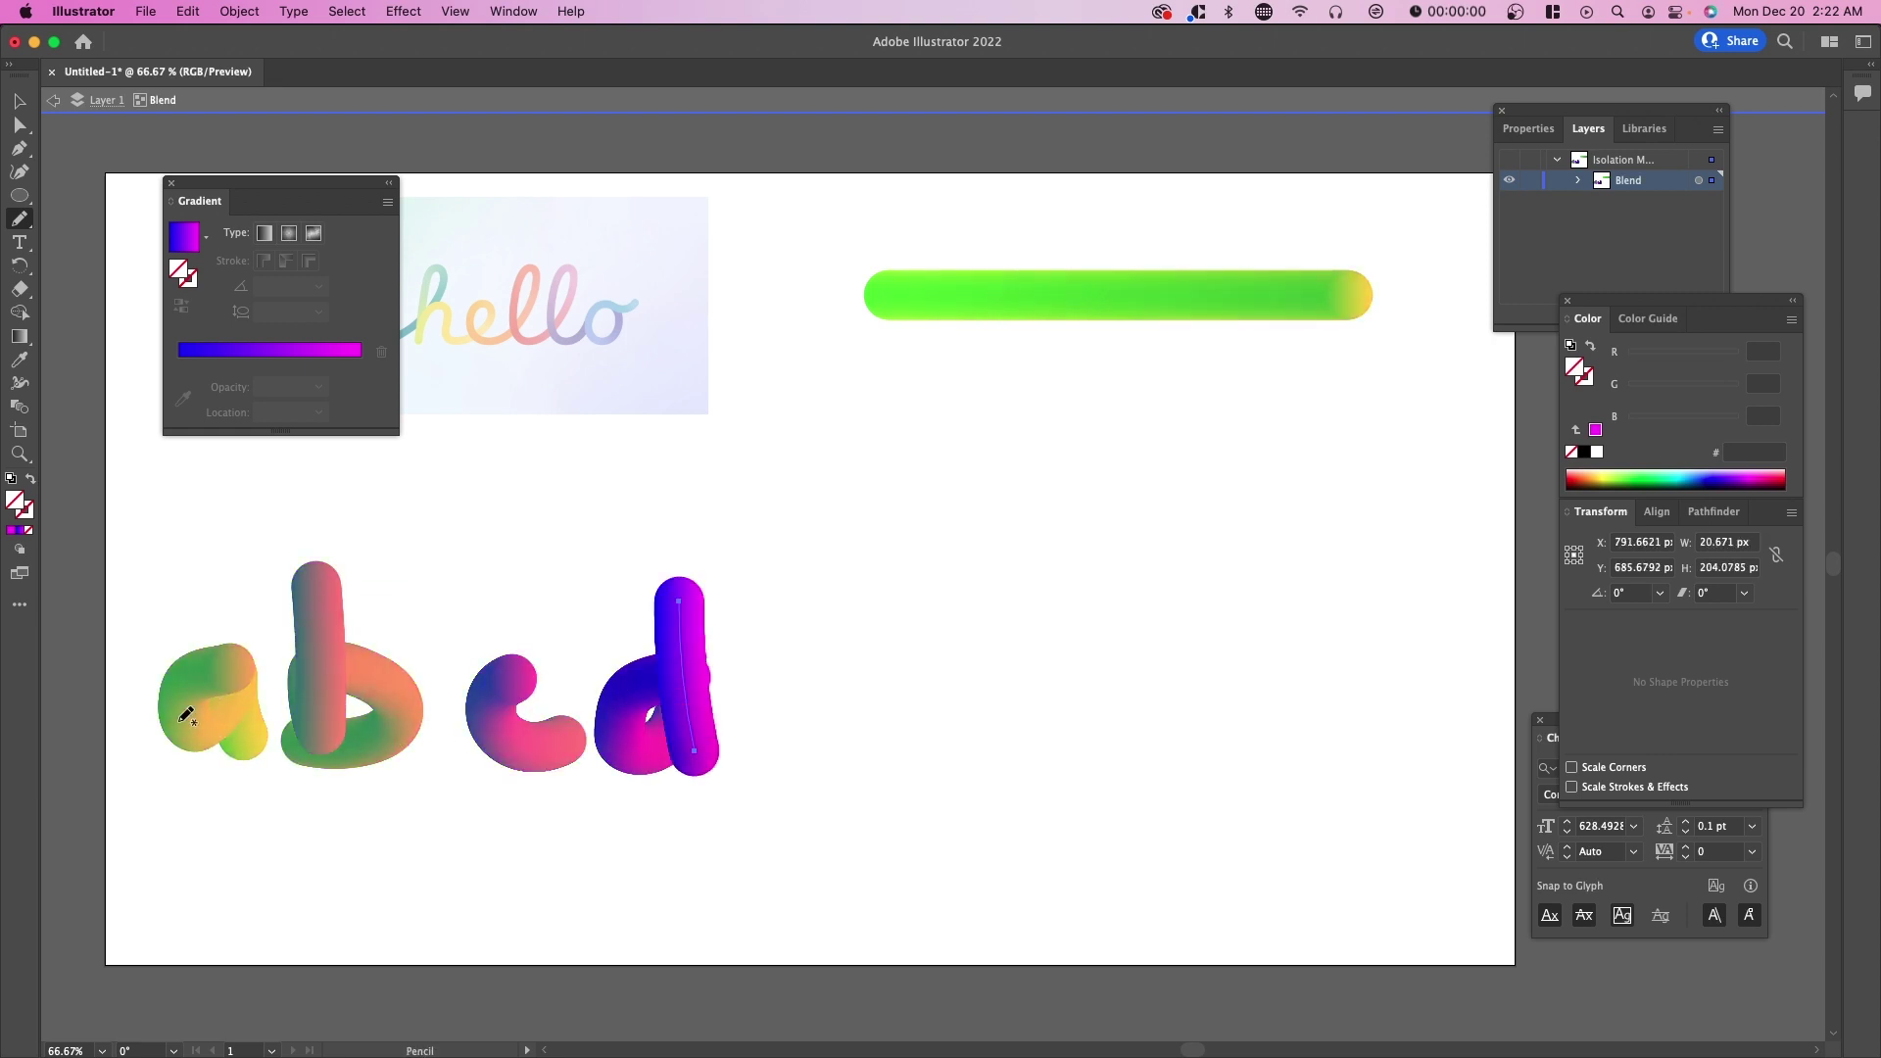
pyautogui.moveTo(826, 698); pyautogui.dragTo(828, 755)
# Draw the letter f with its crossbar and the letter j with its dot
pyautogui.moveTo(975, 612); pyautogui.dragTo(901, 764)
pyautogui.moveTo(826, 676); pyautogui.dragTo(991, 669)
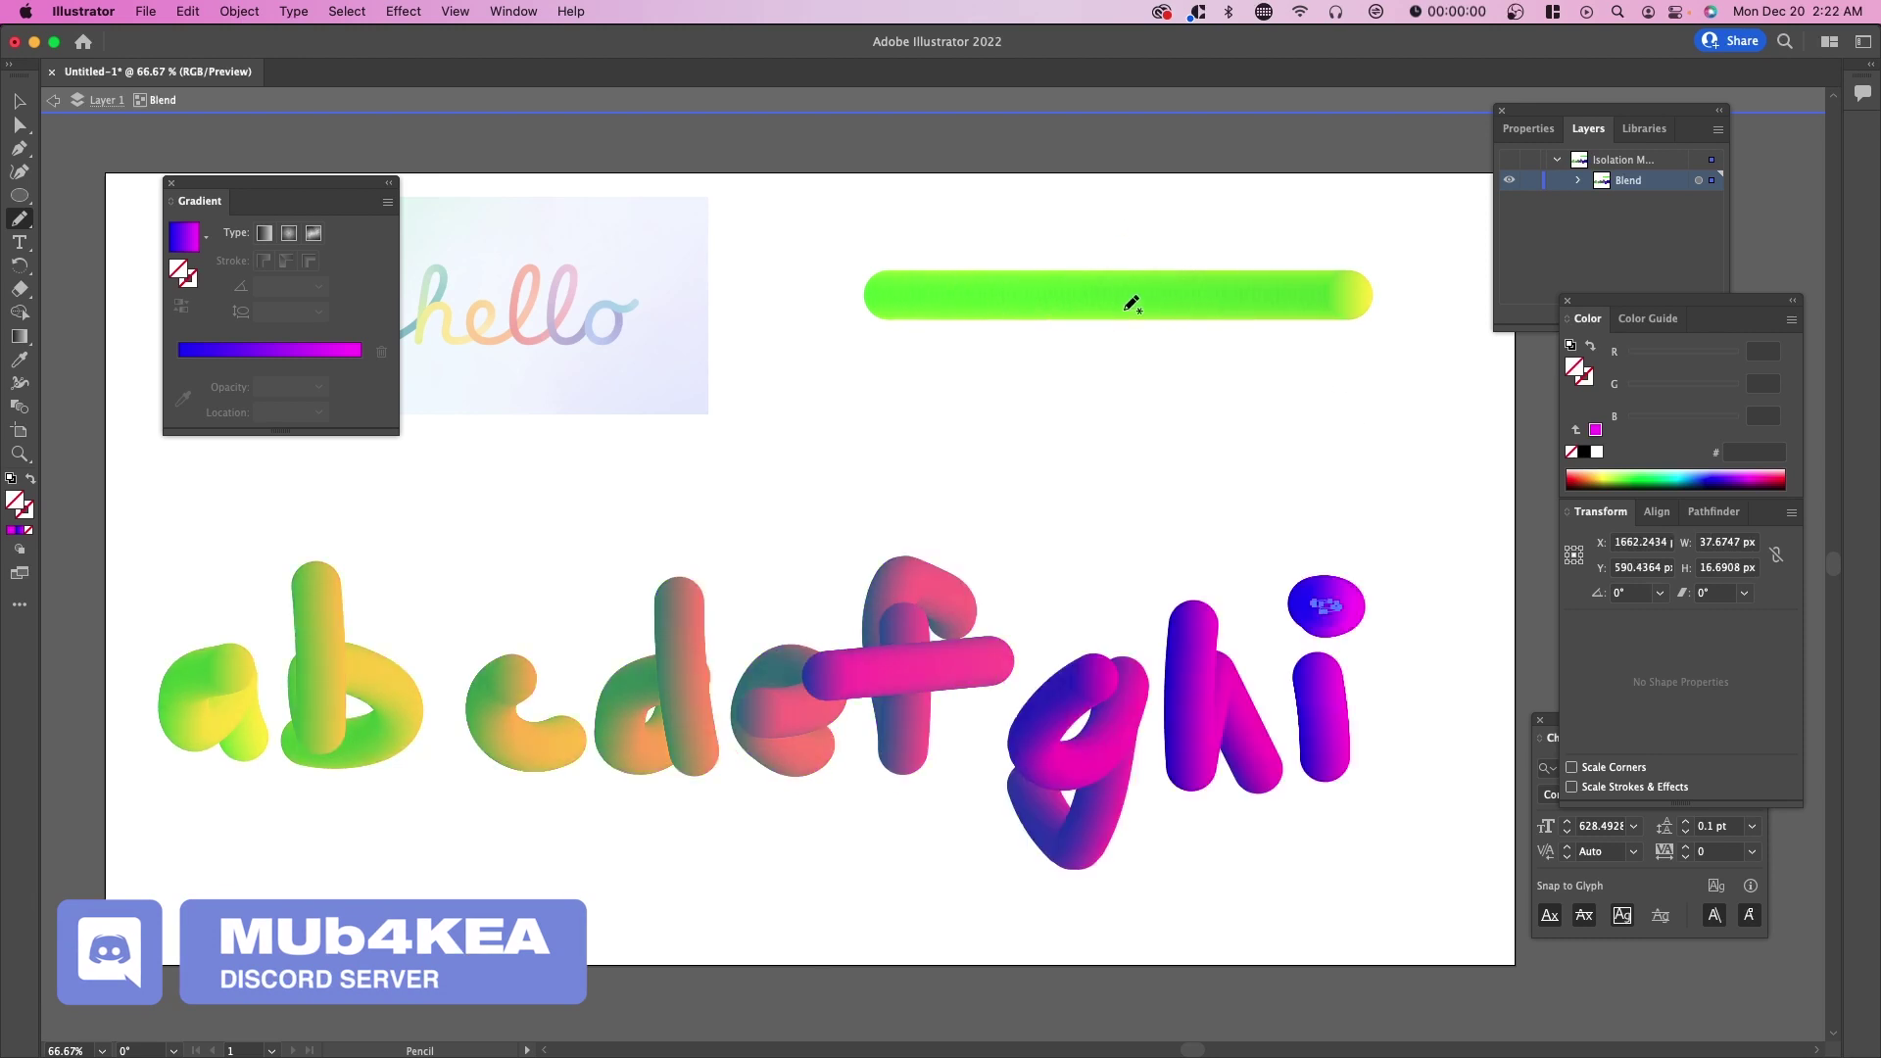
pyautogui.moveTo(1445, 676)
pyautogui.mouseDown()
pyautogui.moveTo(1421, 814)
pyautogui.moveTo(1357, 774)
pyautogui.mouseUp()
pyautogui.moveTo(1421, 612); pyautogui.dragTo(1438, 619)
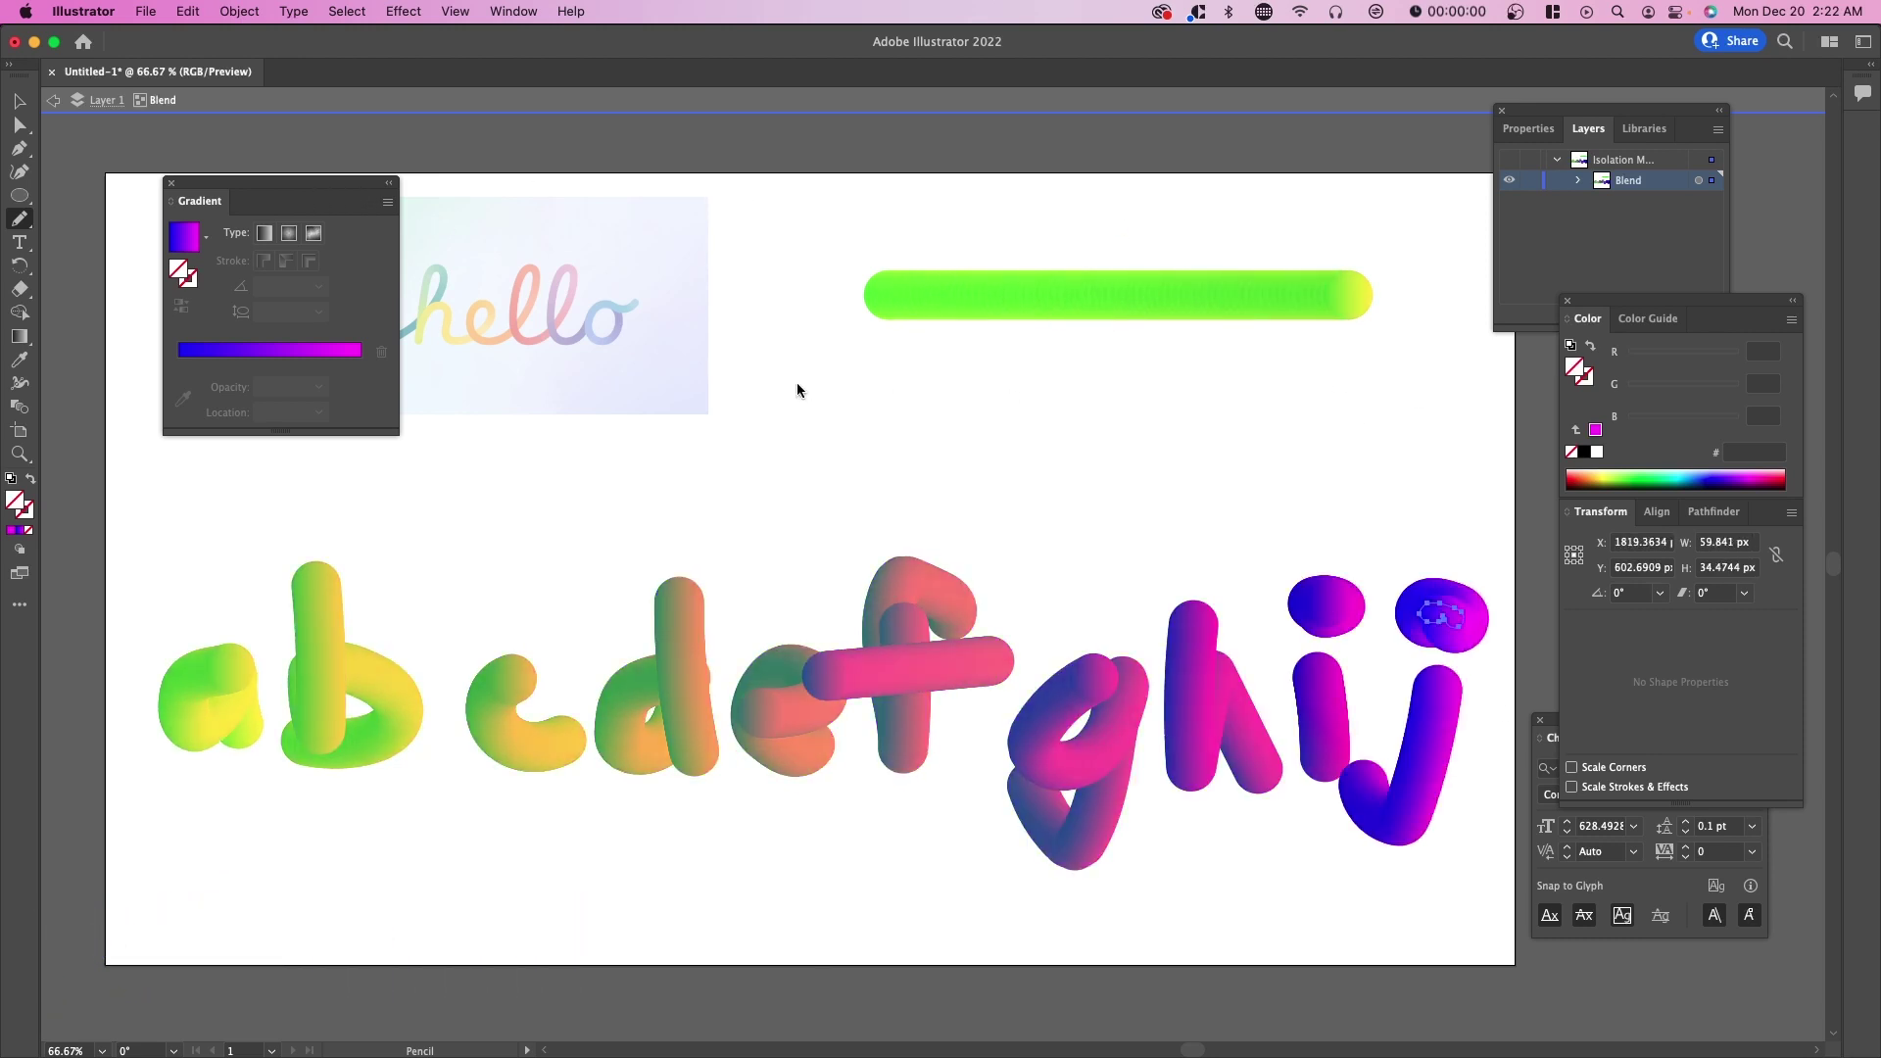